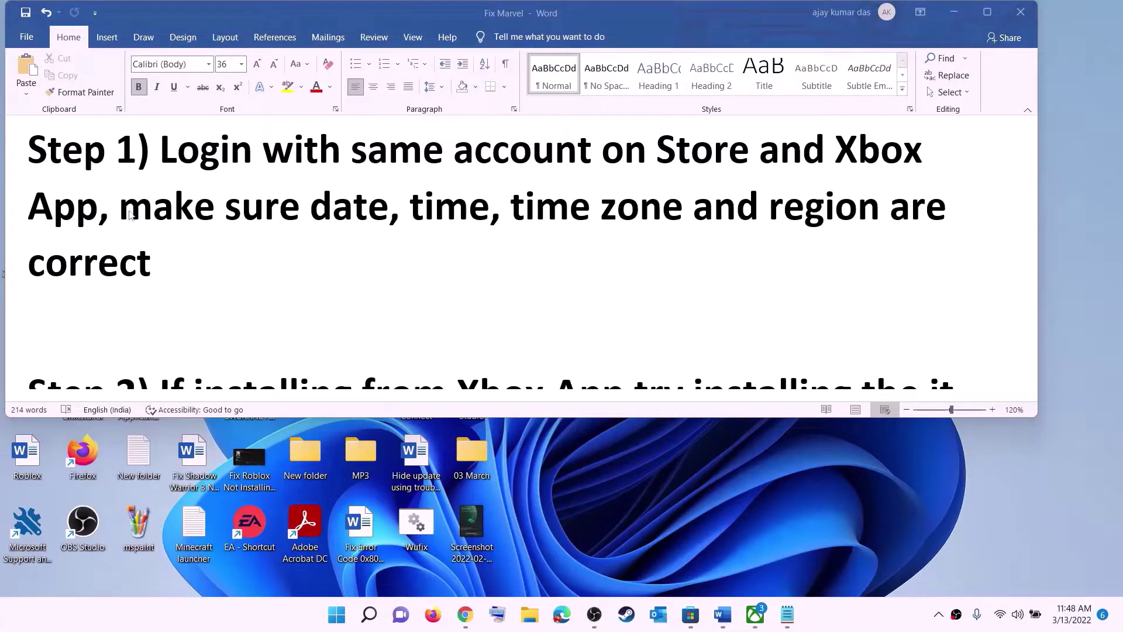
- Sign out of Microsoft Store and sign back in with the same account, entering the PIN
click(690, 617)
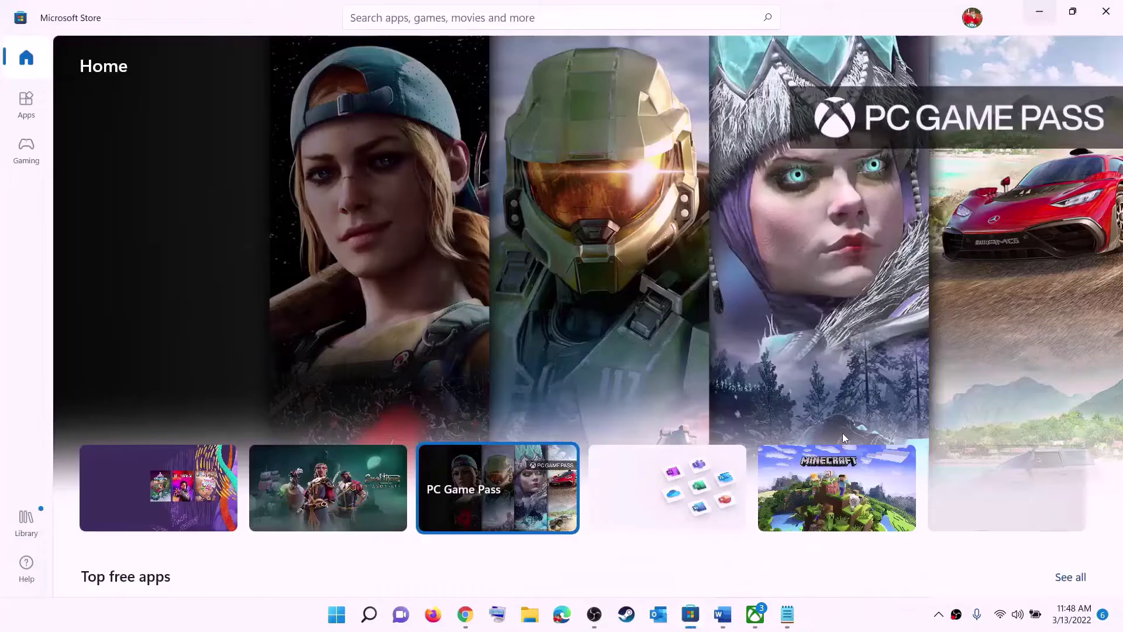
click(972, 19)
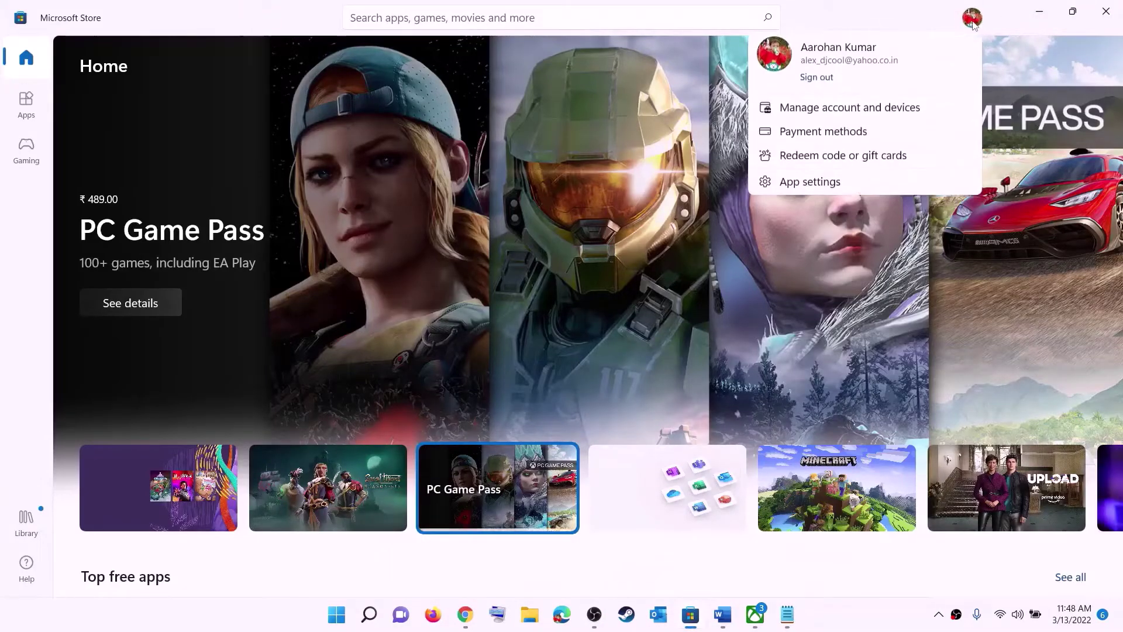
click(822, 83)
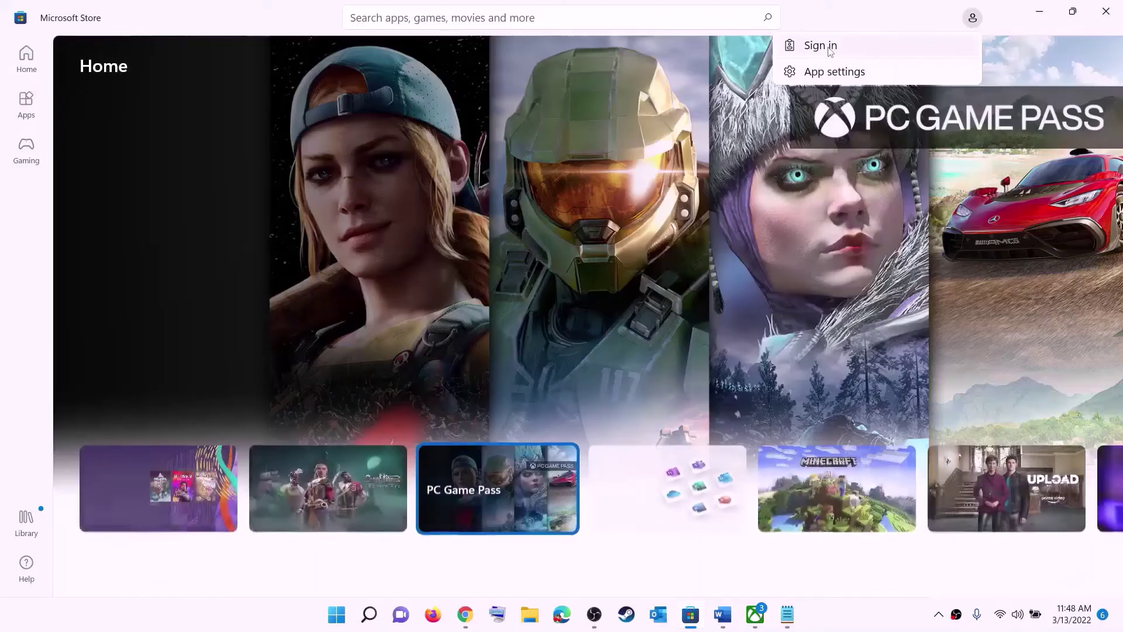
click(1037, 51)
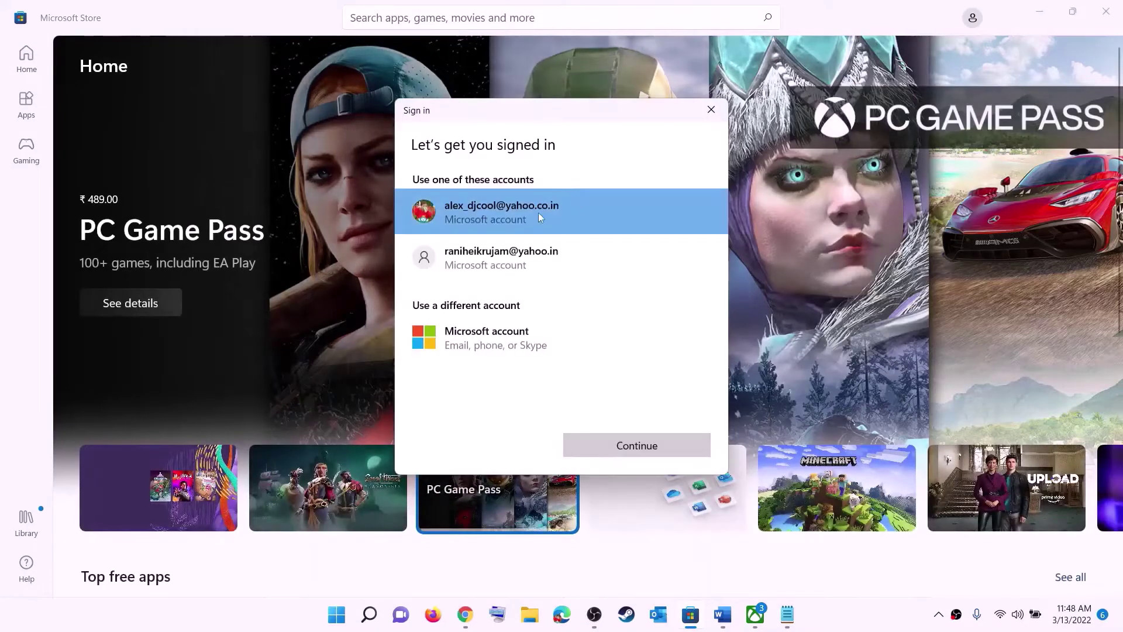
click(612, 452)
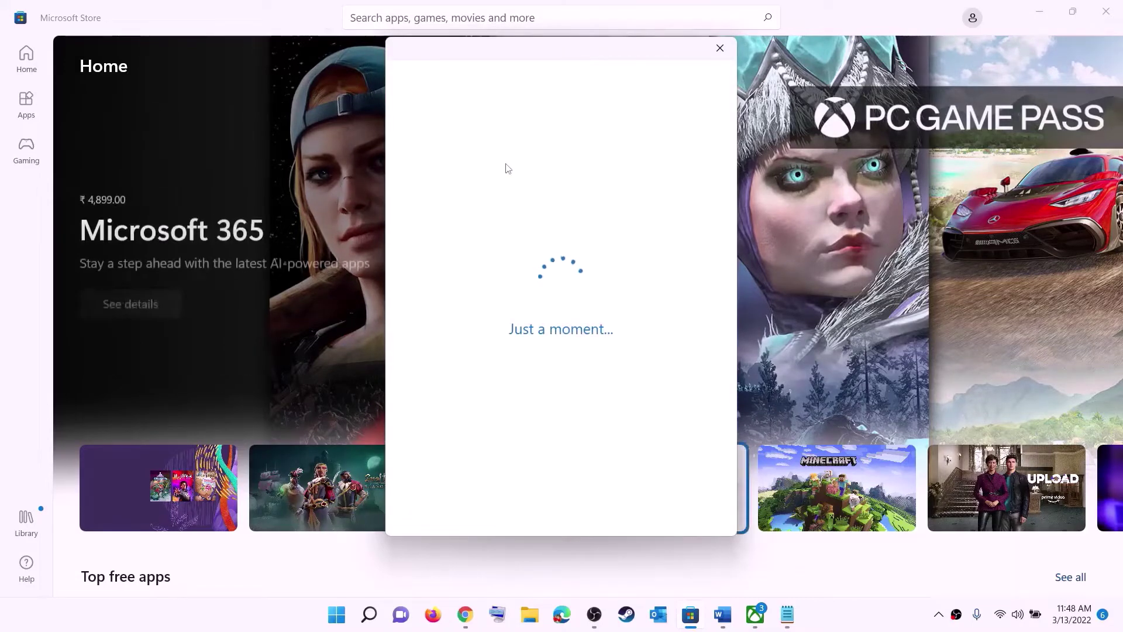
text(1)
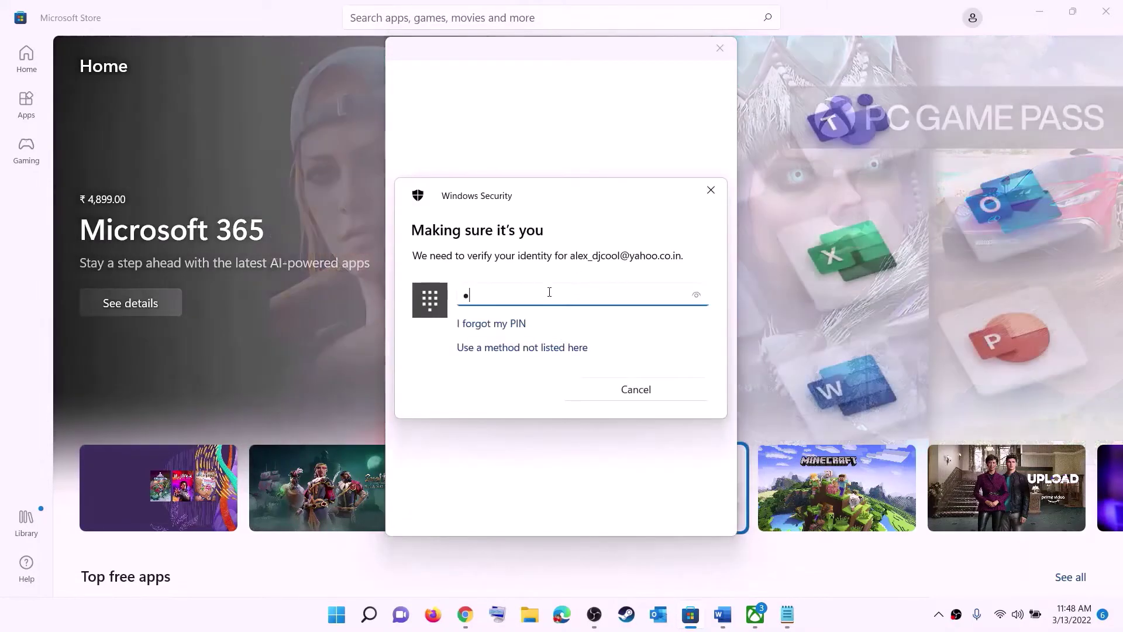
text(111)
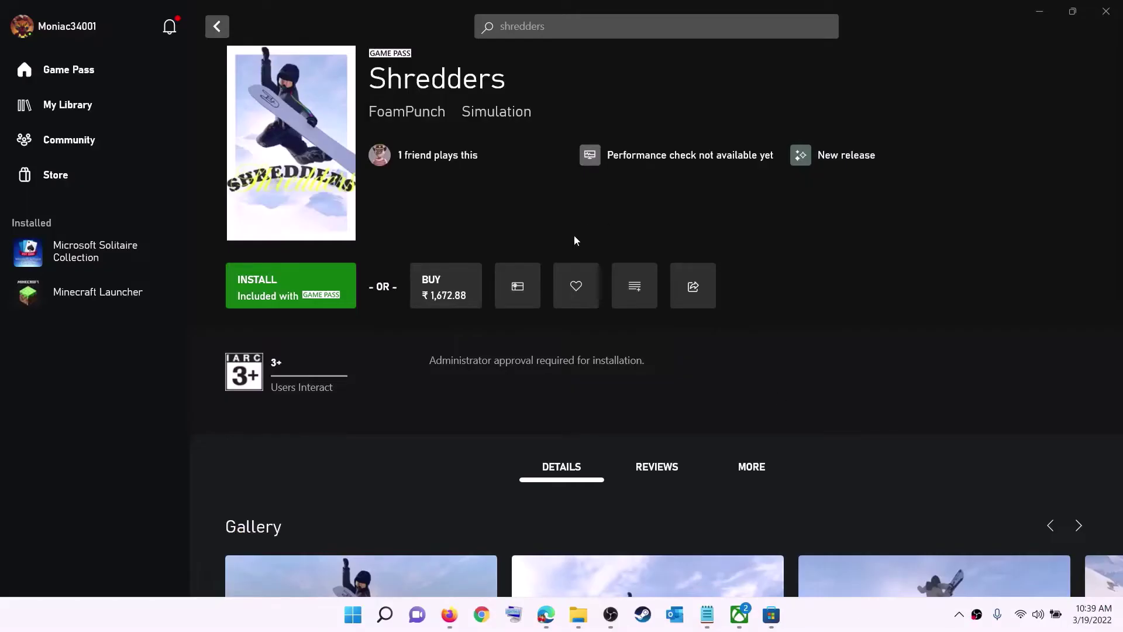
- Sign out of the Xbox app from the profile menu, then choose Sign in again
click(68, 31)
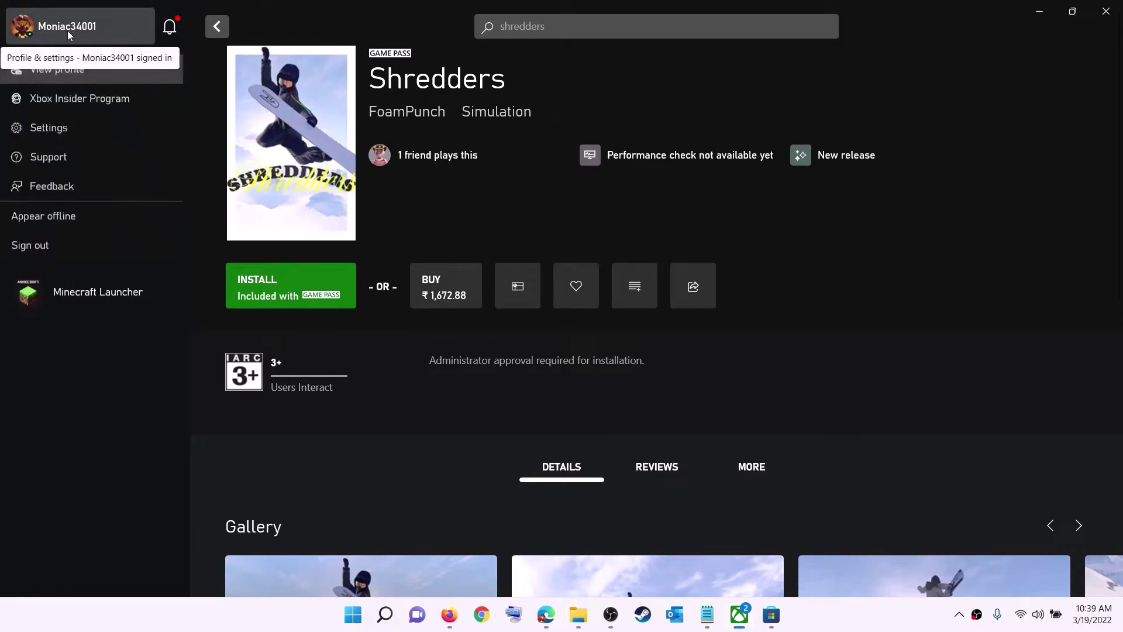
click(61, 249)
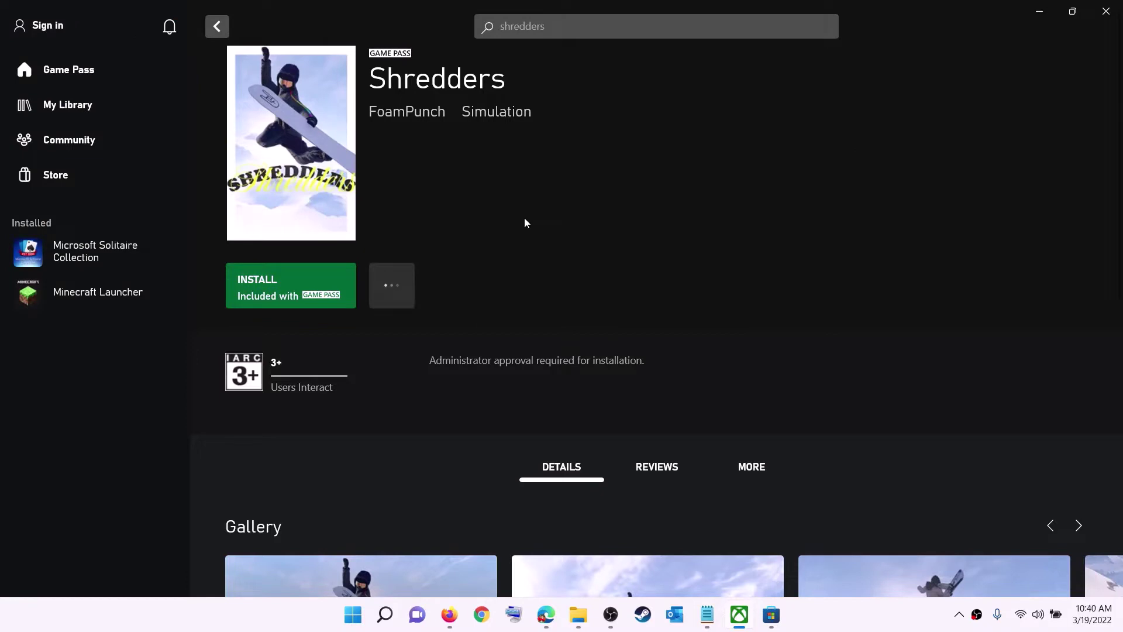
click(51, 27)
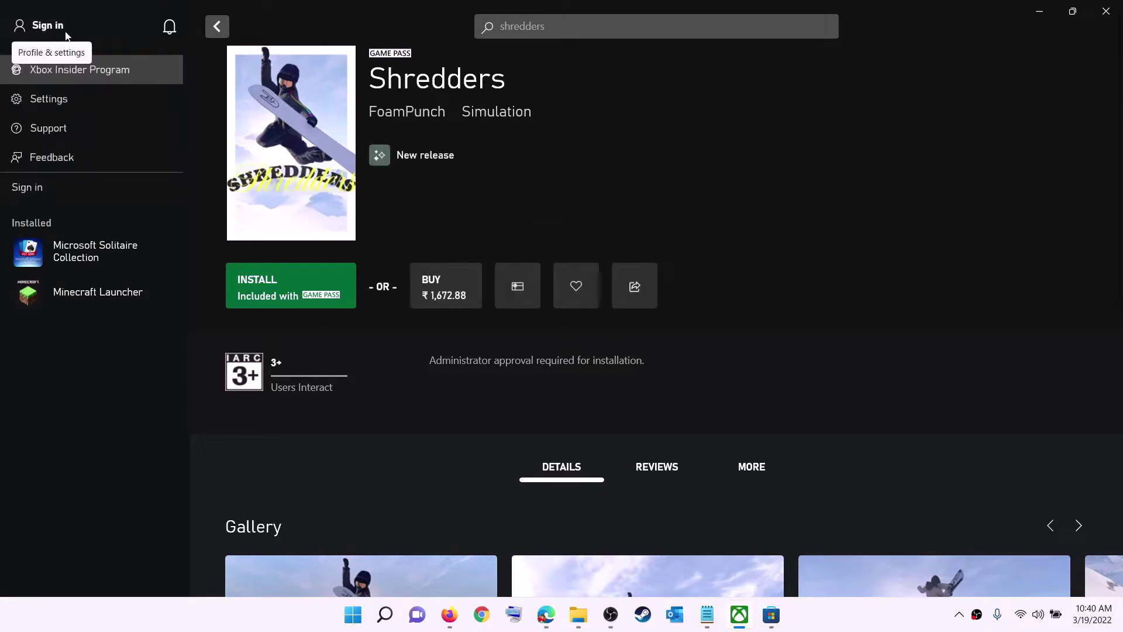
click(39, 187)
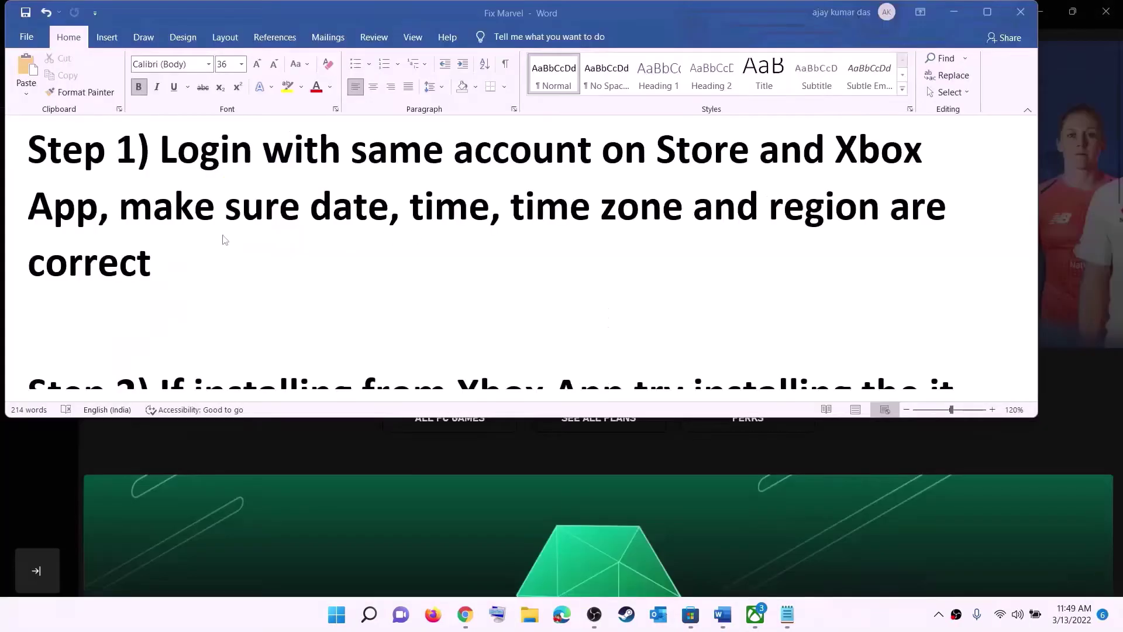
- Highlight Step 1's date, time, time zone and region requirement, then open the taskbar clock's Adjust date and time
click(233, 239)
drag(120, 206, 854, 240)
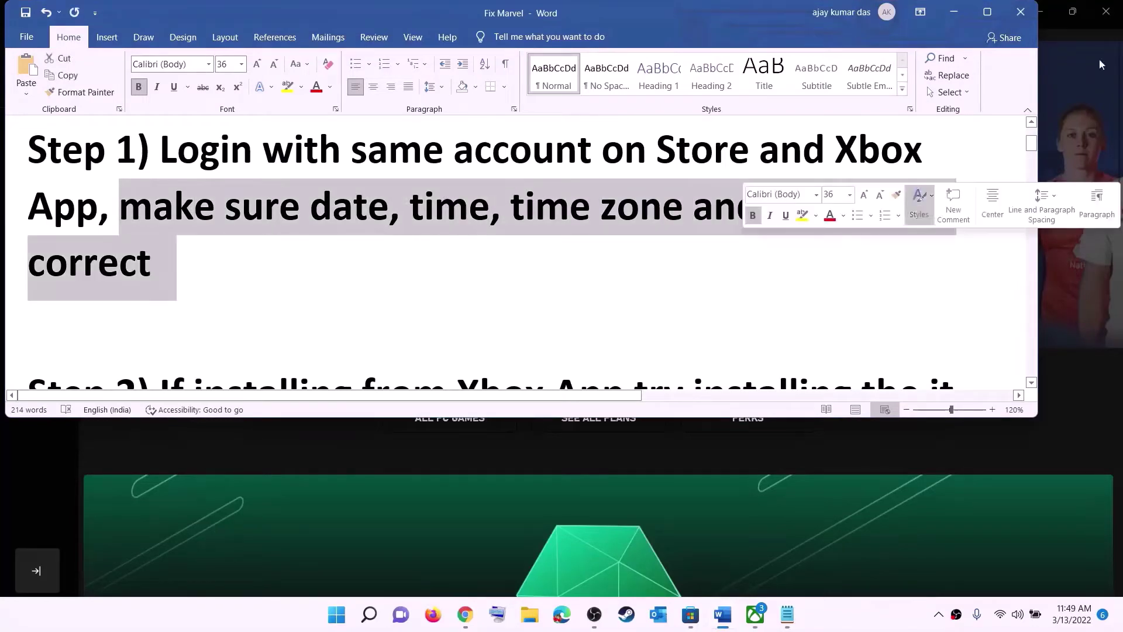
click(954, 12)
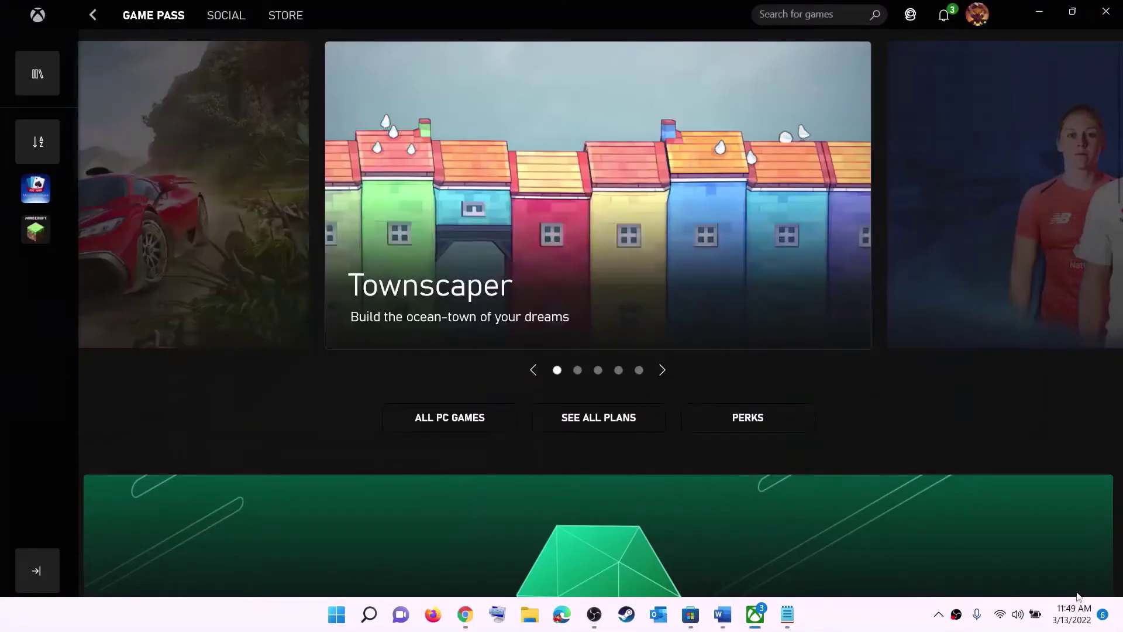
right_click(1067, 623)
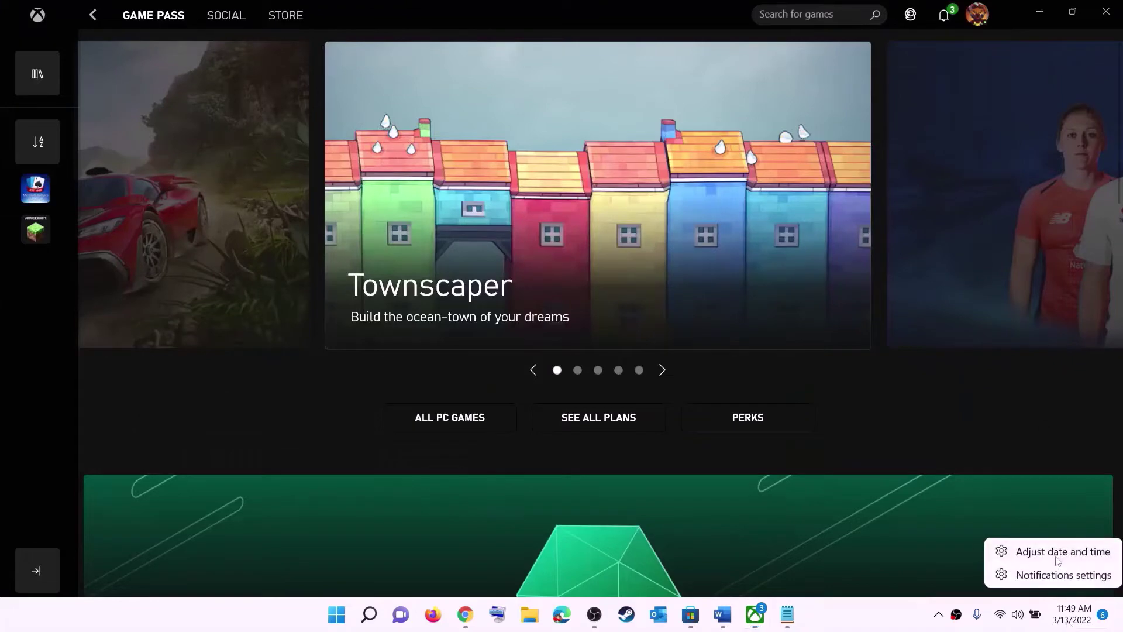
click(1063, 552)
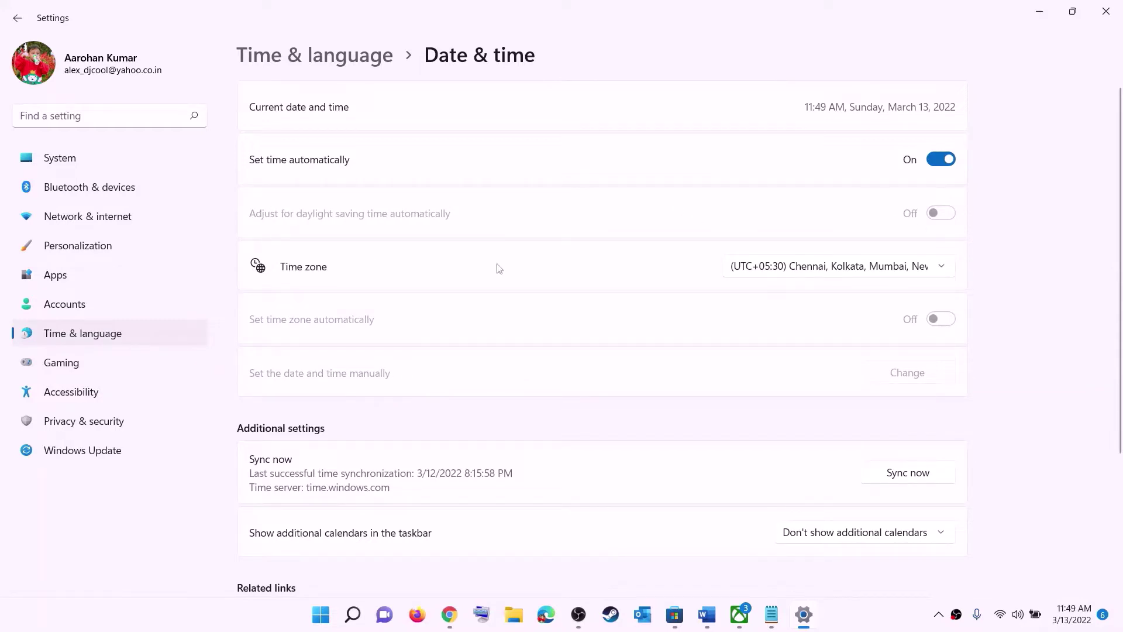
- Keep the UTC+05:30 Chennai time zone and sync the clock
click(823, 272)
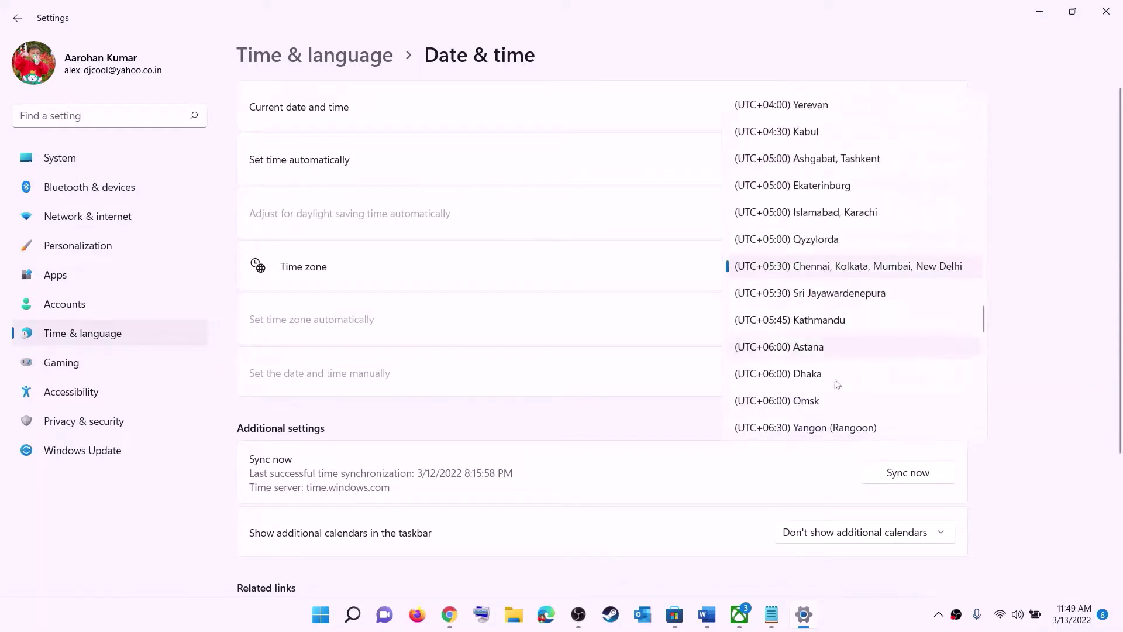
click(857, 272)
click(916, 477)
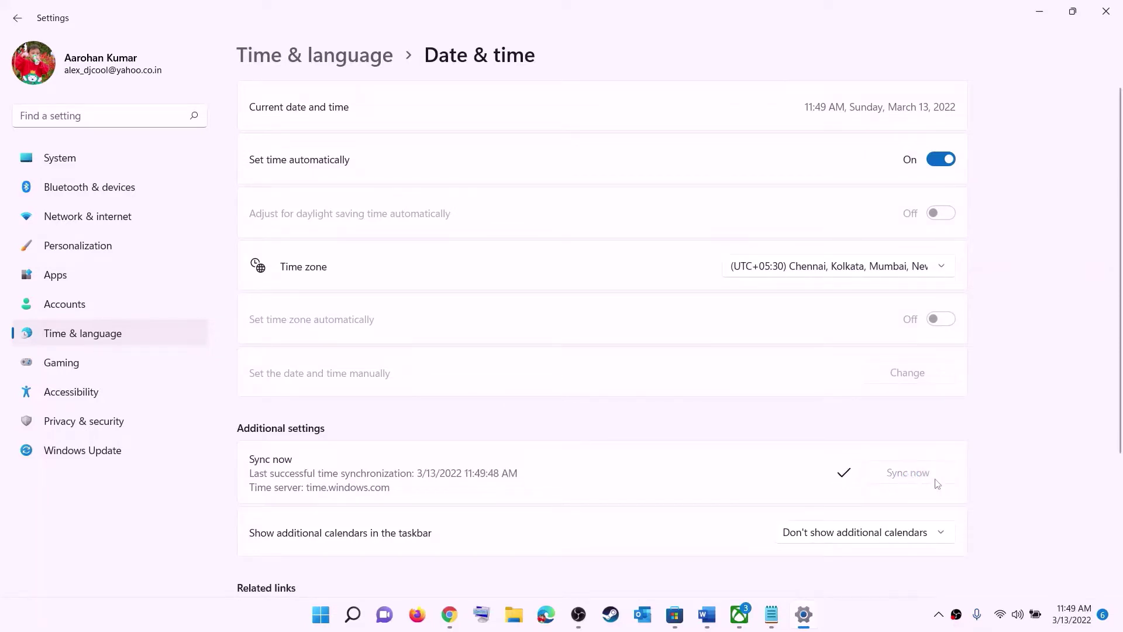
- Confirm India as the country or region in Language & region, then close Settings
click(85, 333)
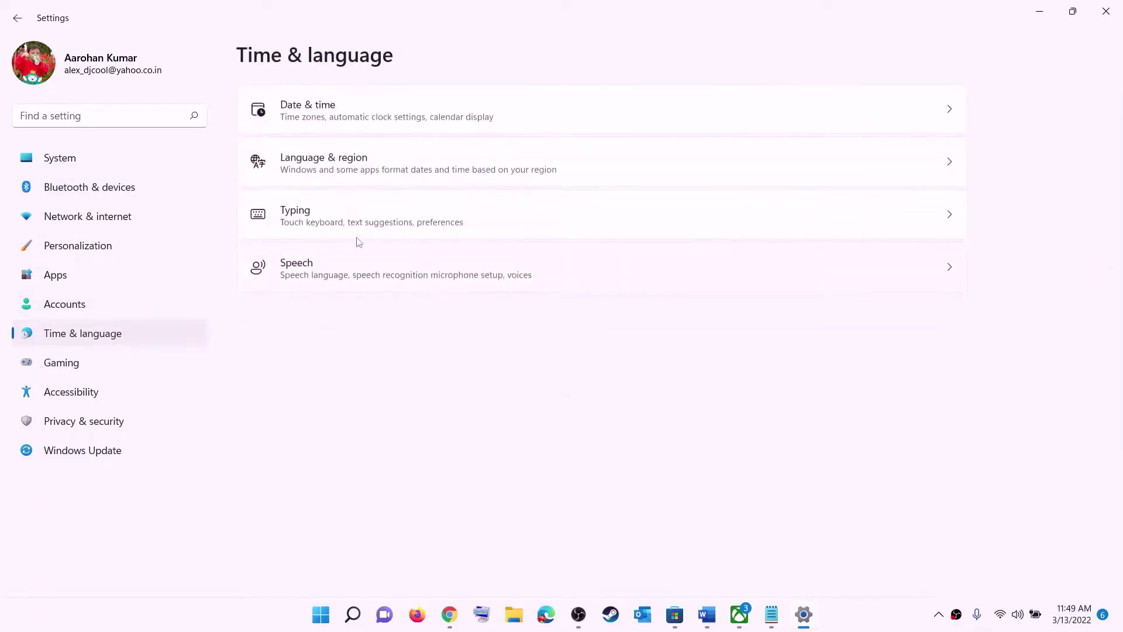
click(319, 176)
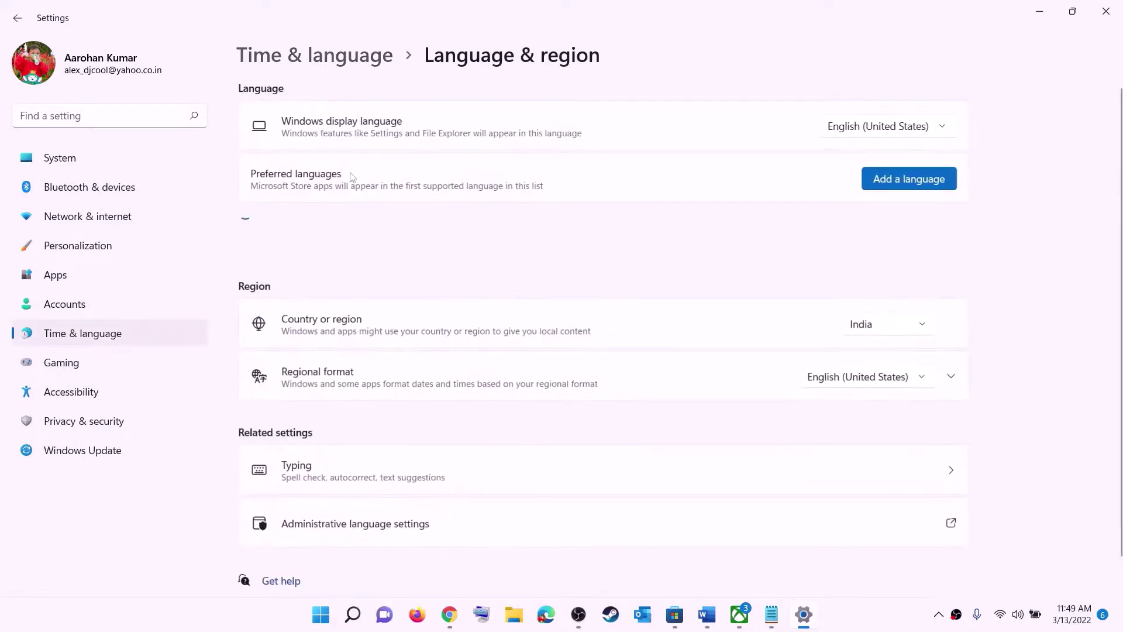
click(908, 332)
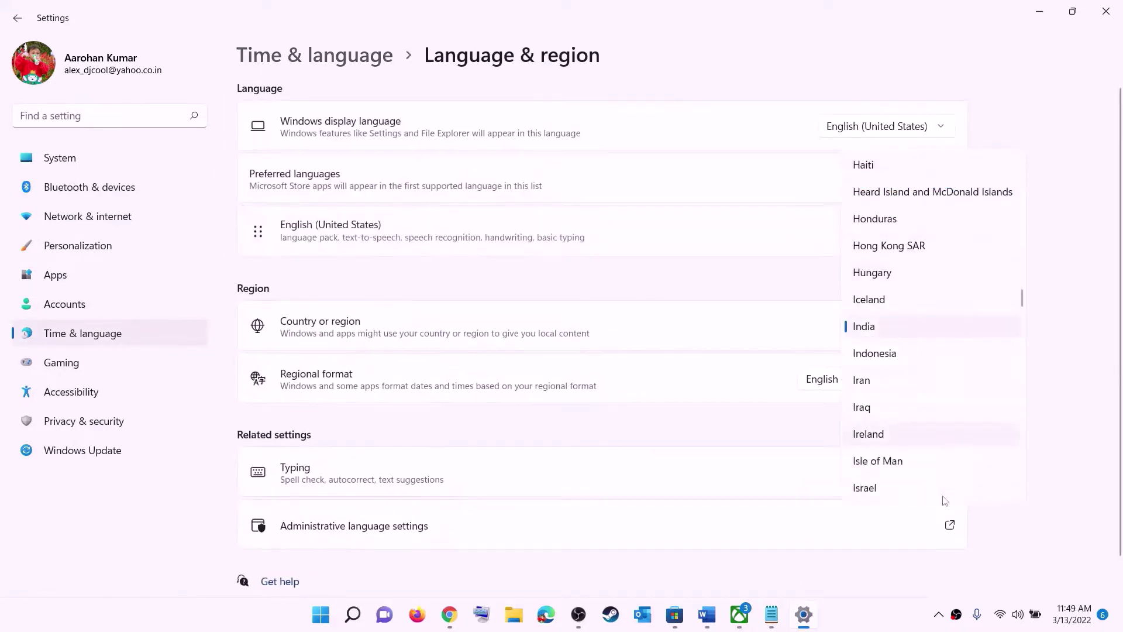
click(1086, 218)
click(1106, 11)
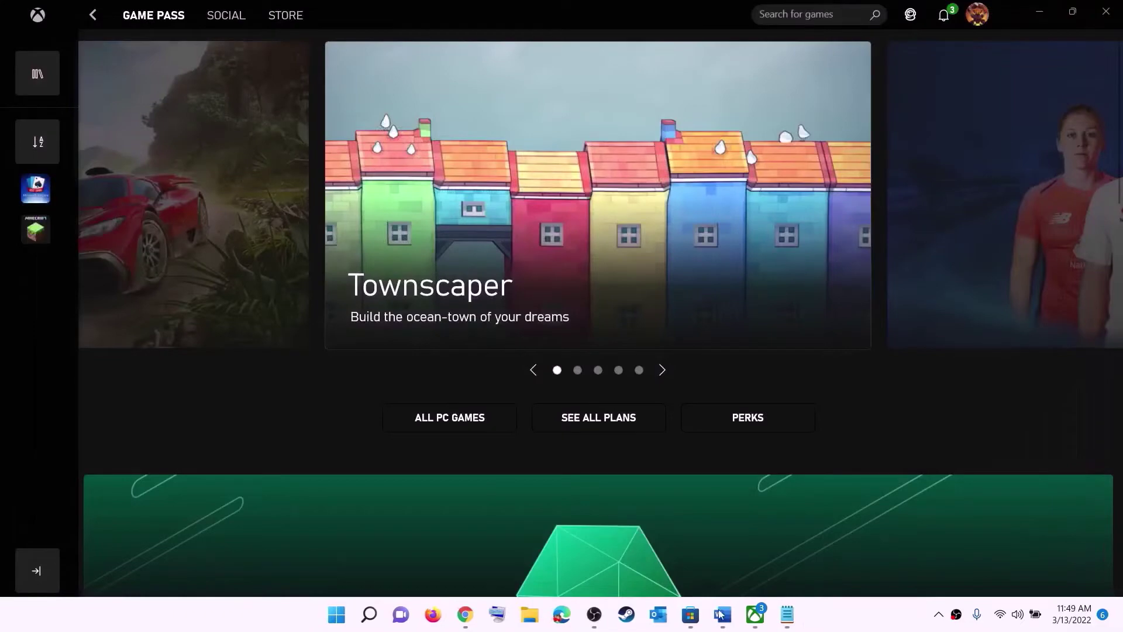
- Scroll the Word guide to Step 2 and highlight the part being followed
click(722, 612)
scroll(234, 257, down, 2)
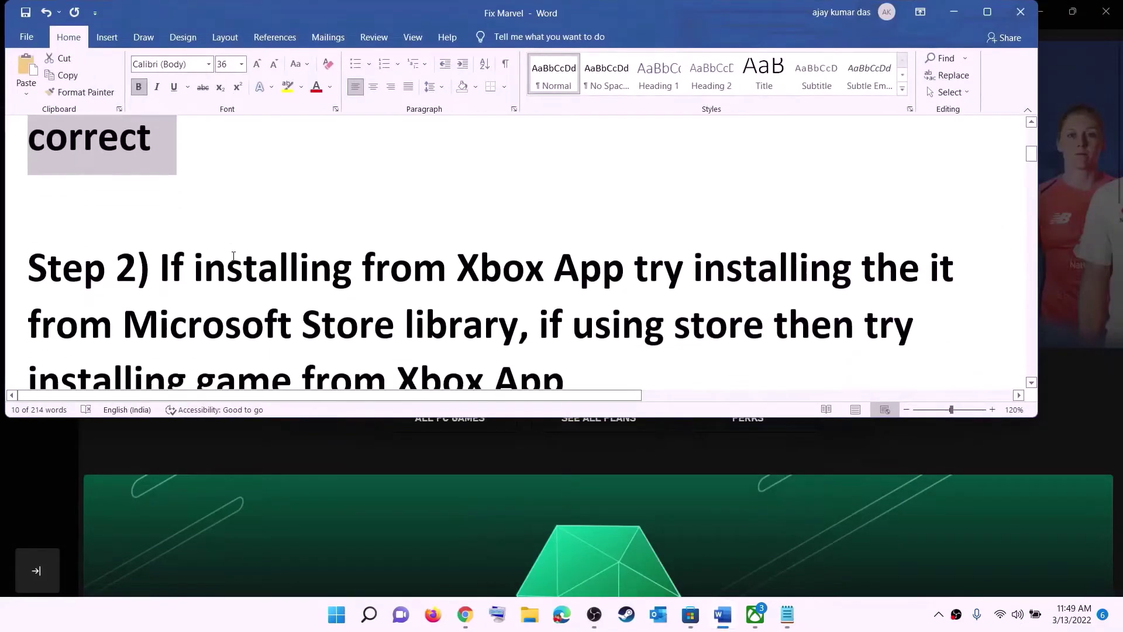
scroll(234, 257, down, 1)
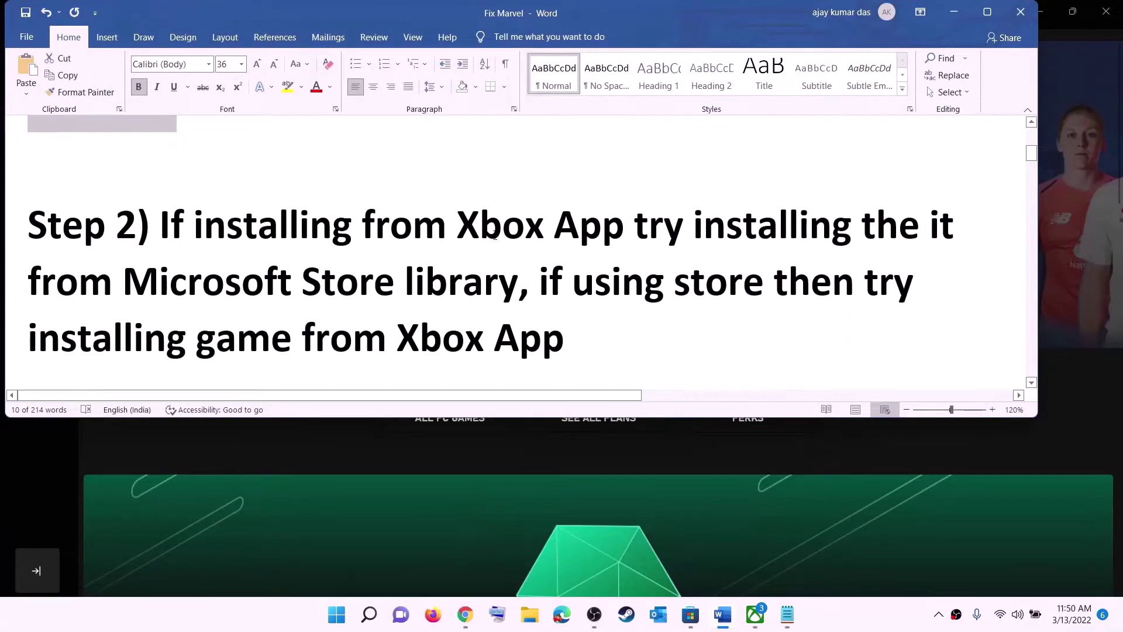
drag(461, 223, 519, 284)
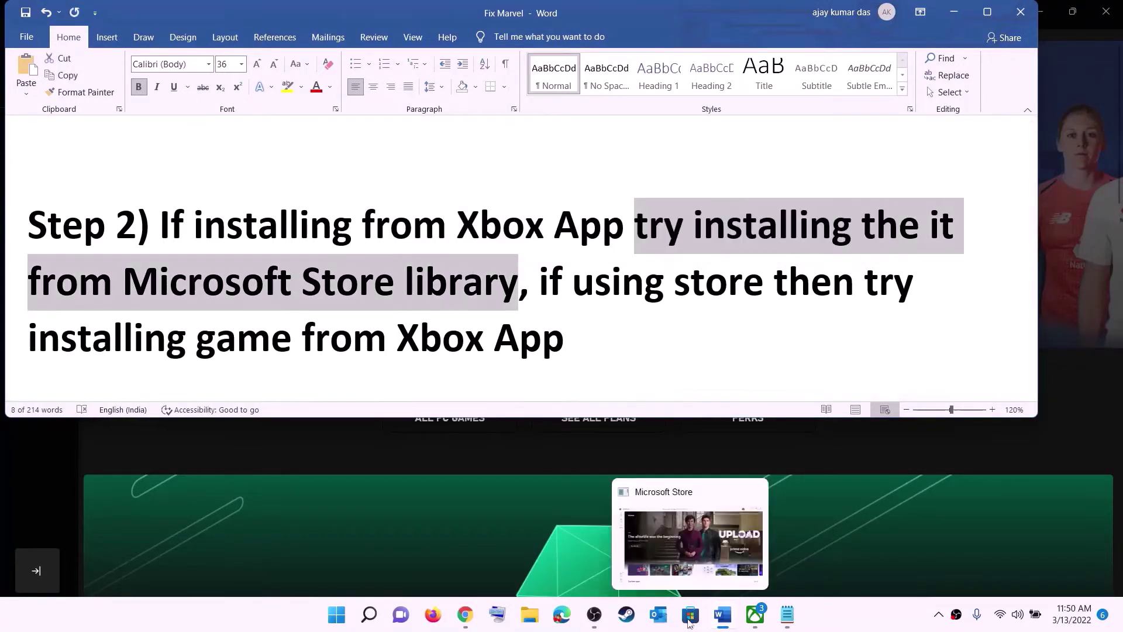
- Browse the Microsoft Store Library's 33 pending updates and downloads, then return to the Word guide
click(690, 622)
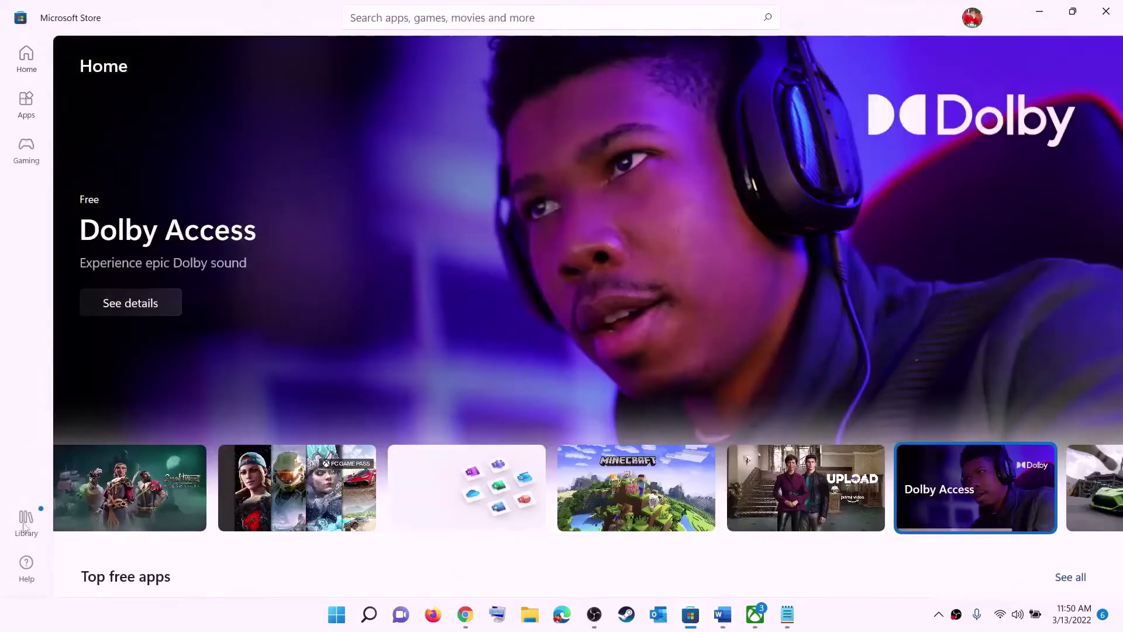
click(26, 522)
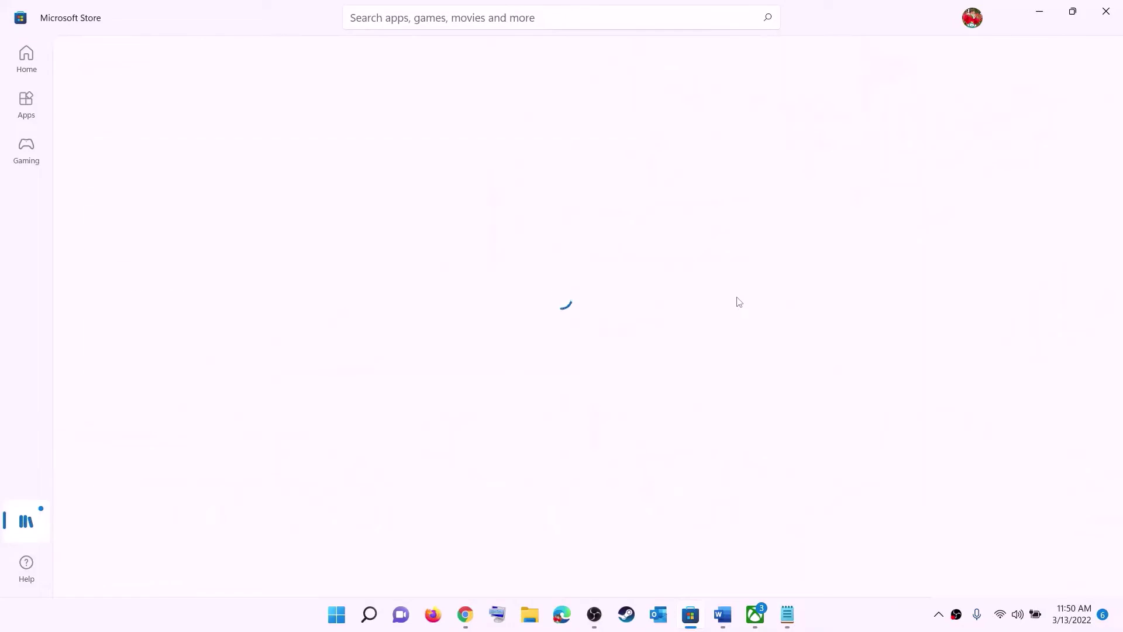
scroll(755, 386, down, 3)
scroll(671, 421, down, 5)
scroll(672, 471, up, 9)
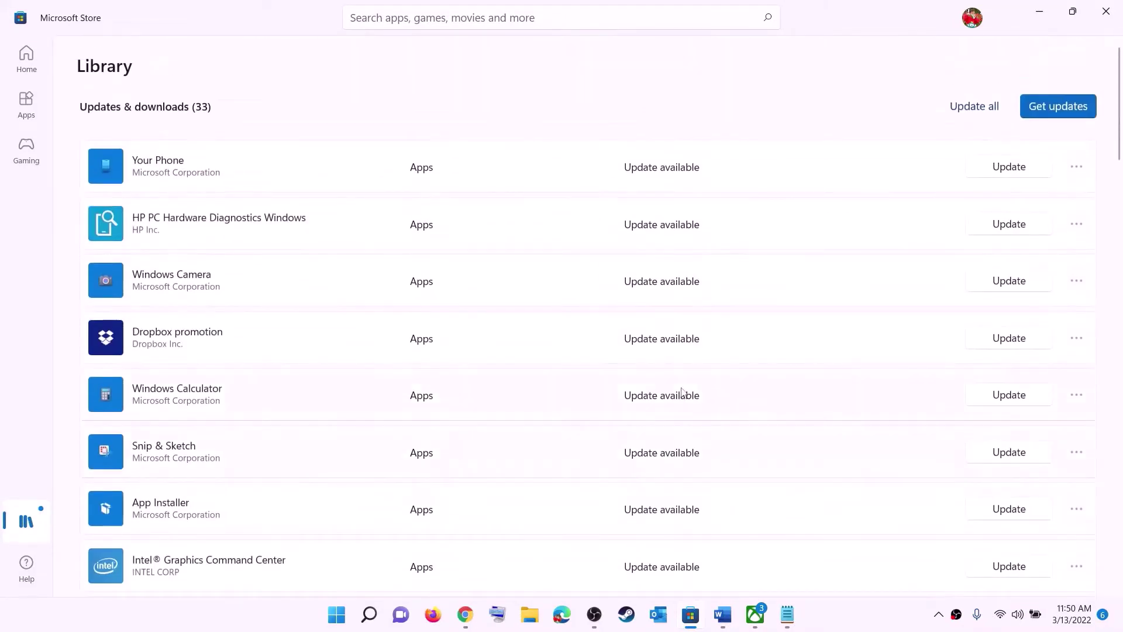
scroll(683, 392, down, 20)
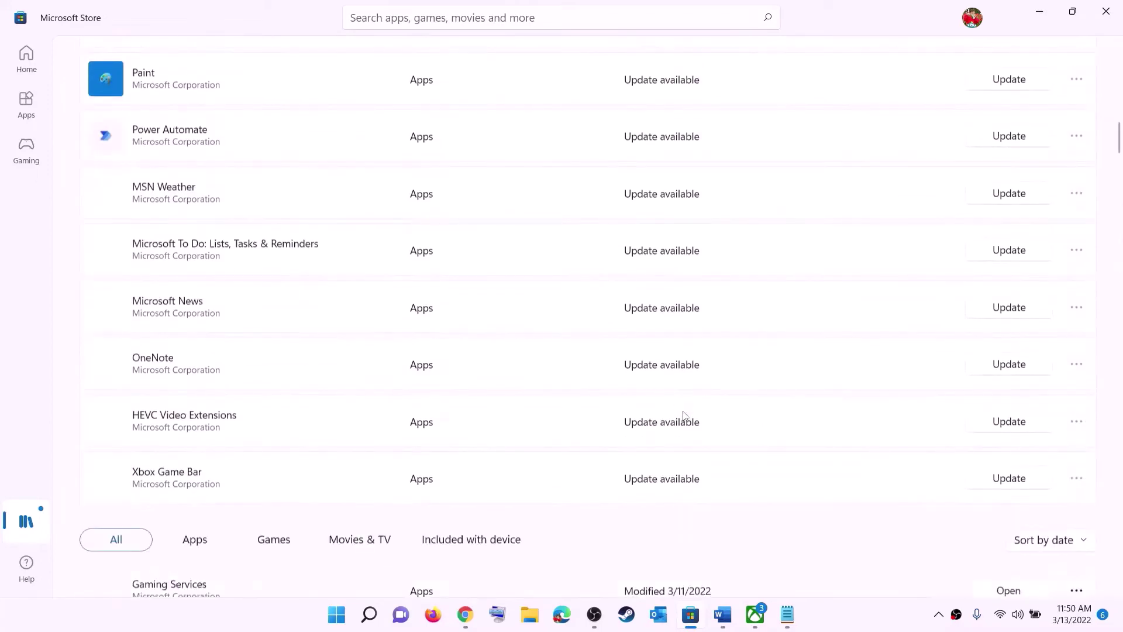
scroll(702, 301, up, 20)
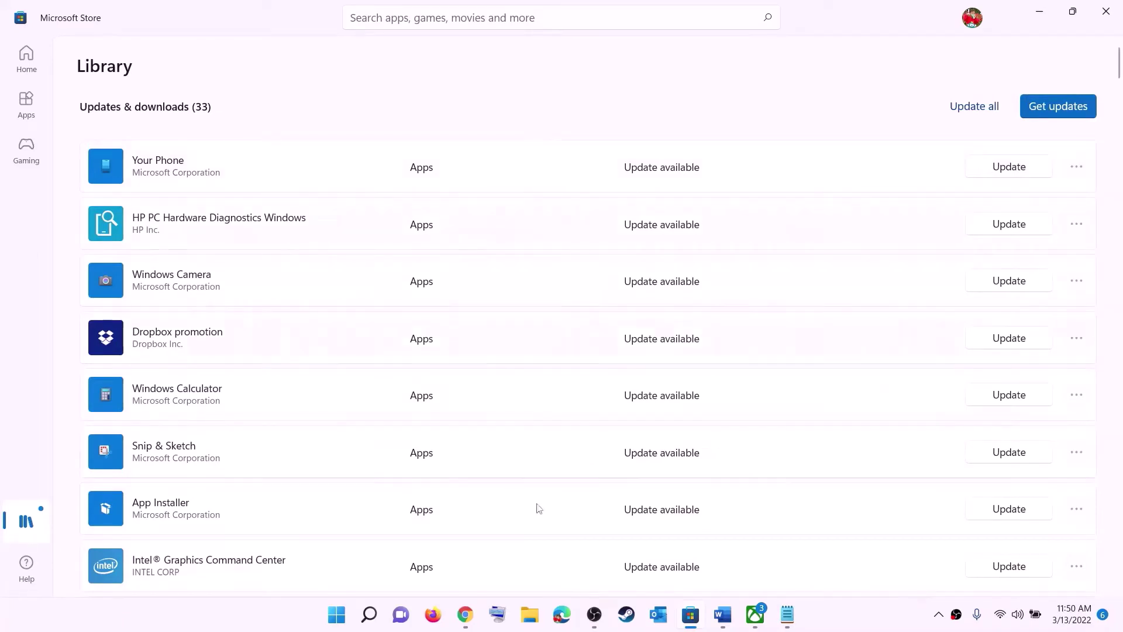
click(722, 615)
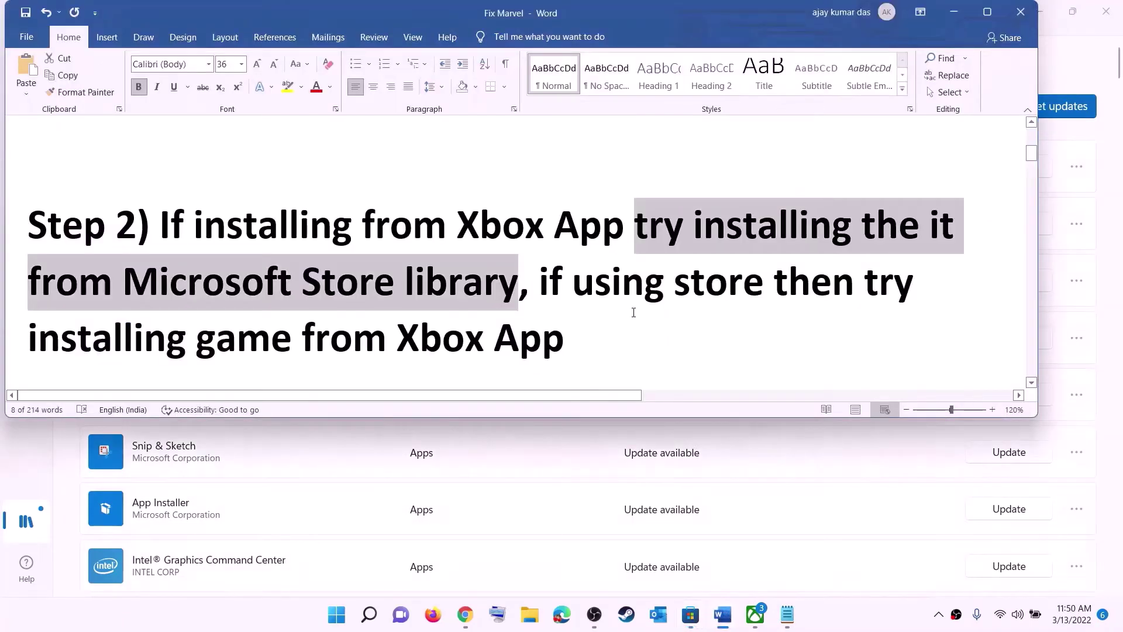
click(572, 282)
drag(573, 282, 772, 283)
drag(174, 325, 574, 326)
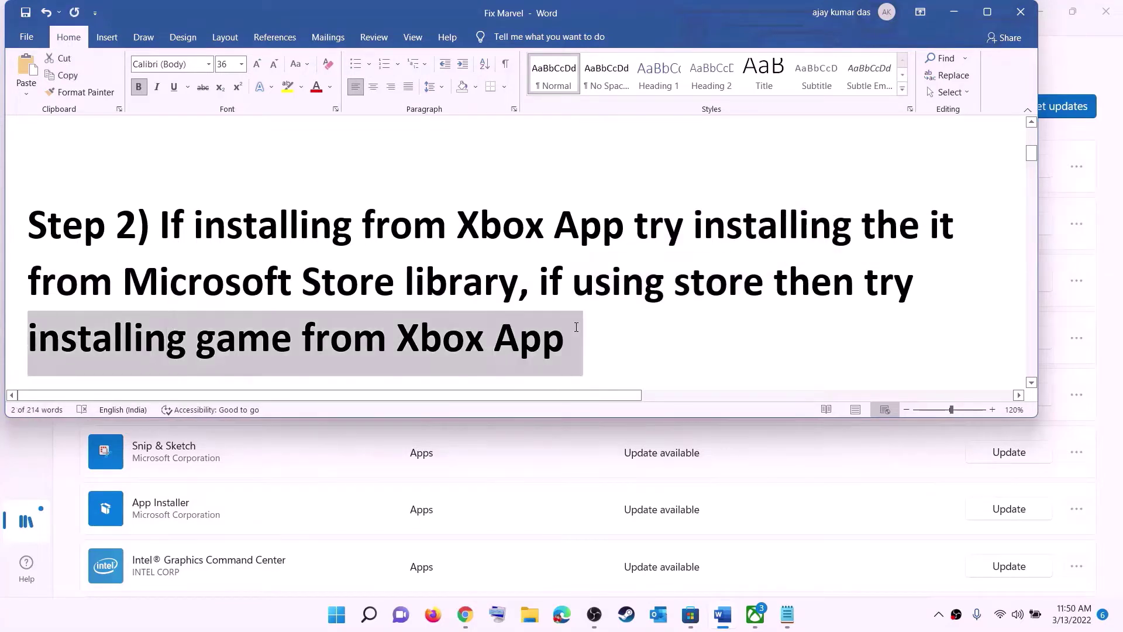
click(755, 615)
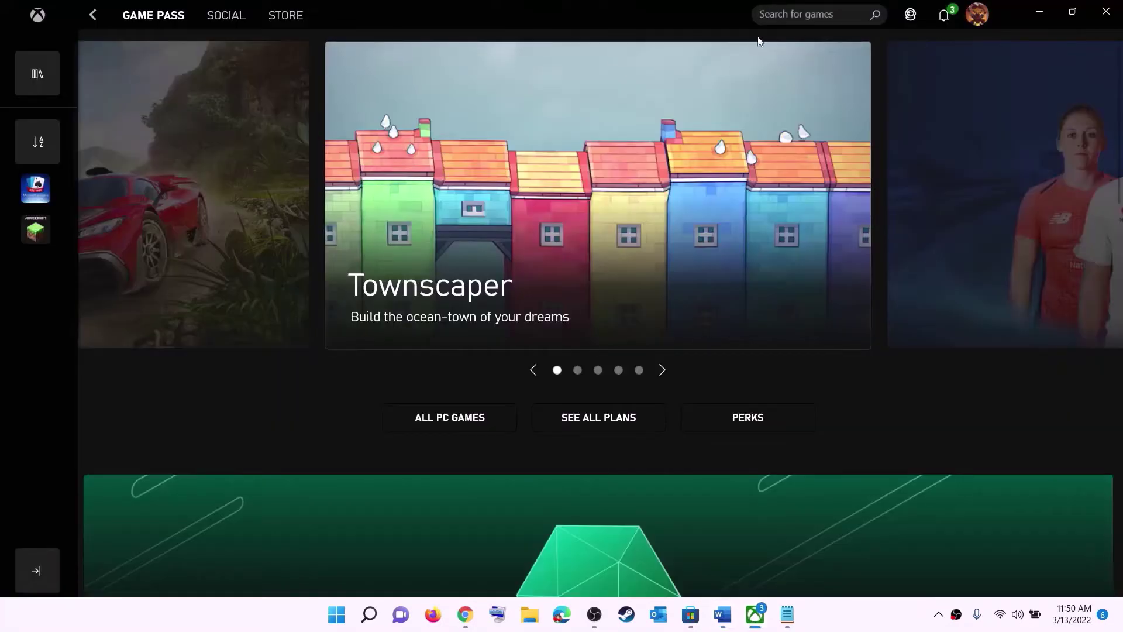
click(773, 17)
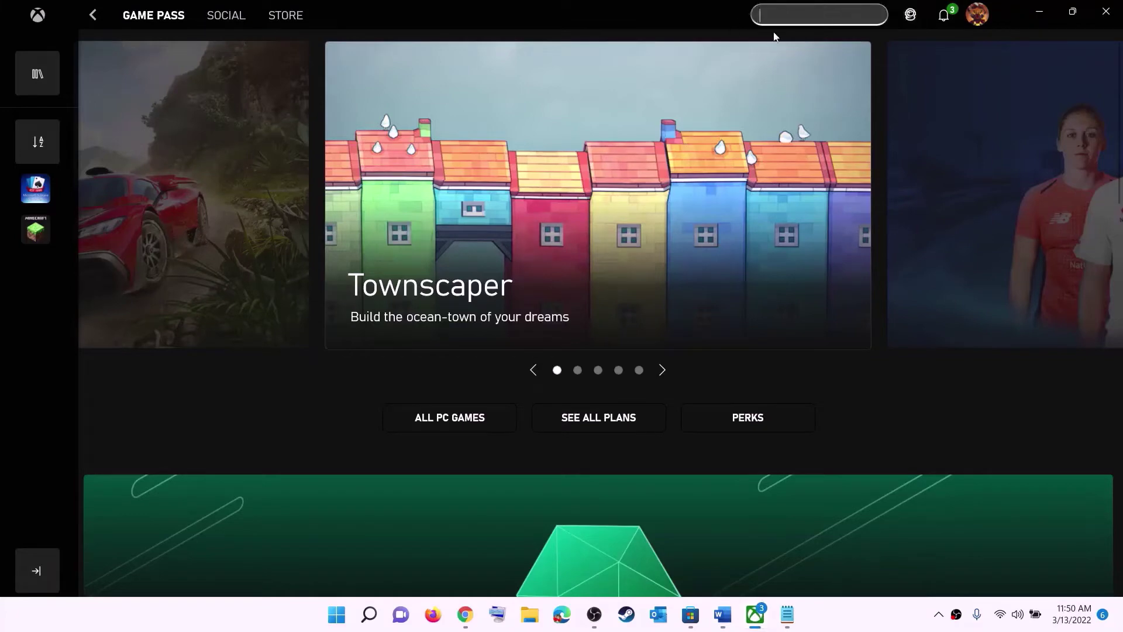
click(1040, 11)
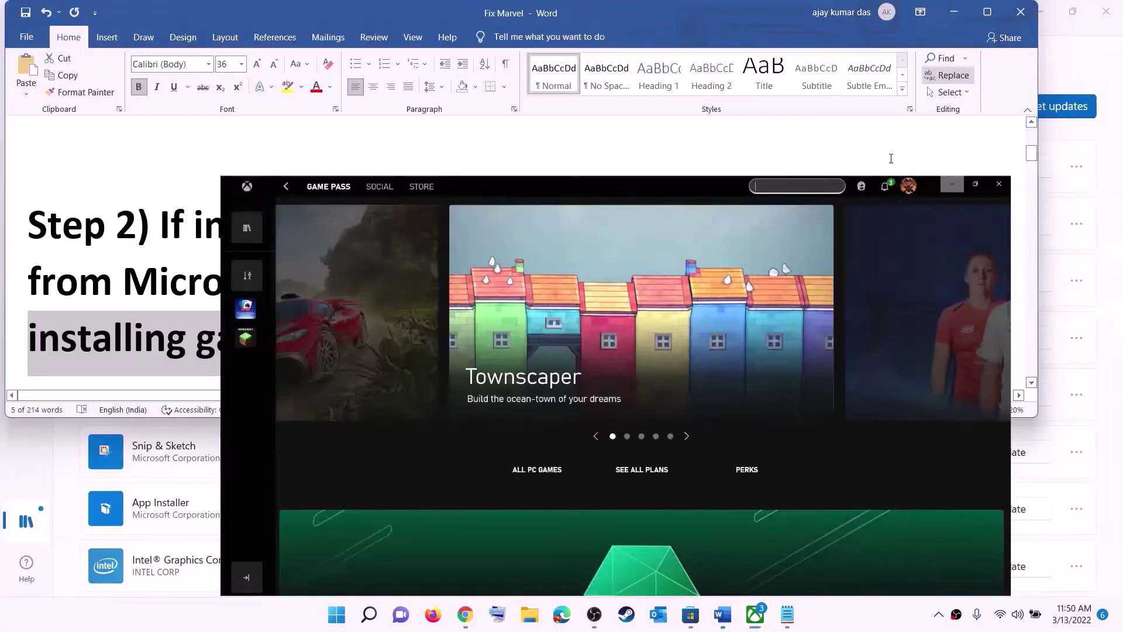
click(595, 280)
- Copy the full Step 3 PowerShell command from the Word guide
scroll(347, 306, down, 5)
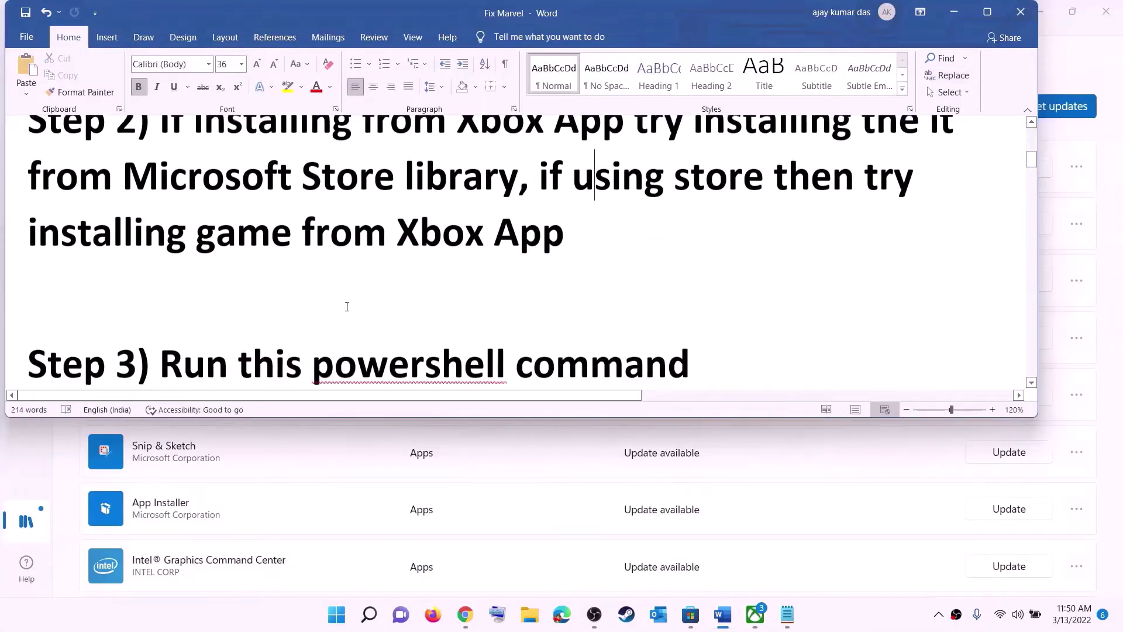
scroll(388, 283, down, 1)
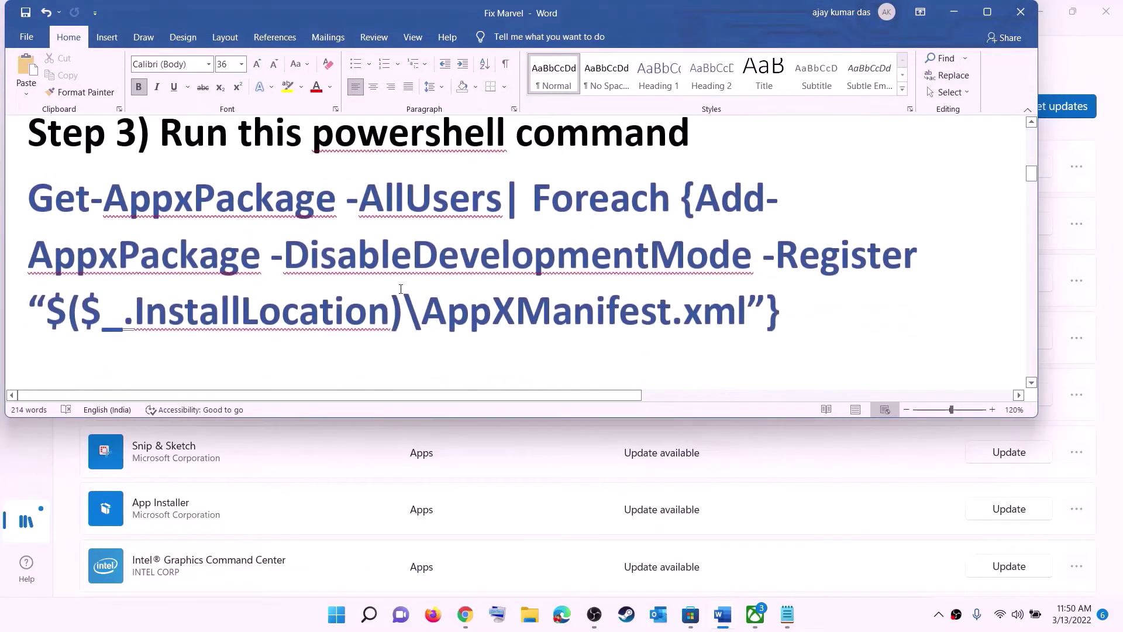
drag(754, 294, 28, 199)
right_click(156, 230)
click(199, 258)
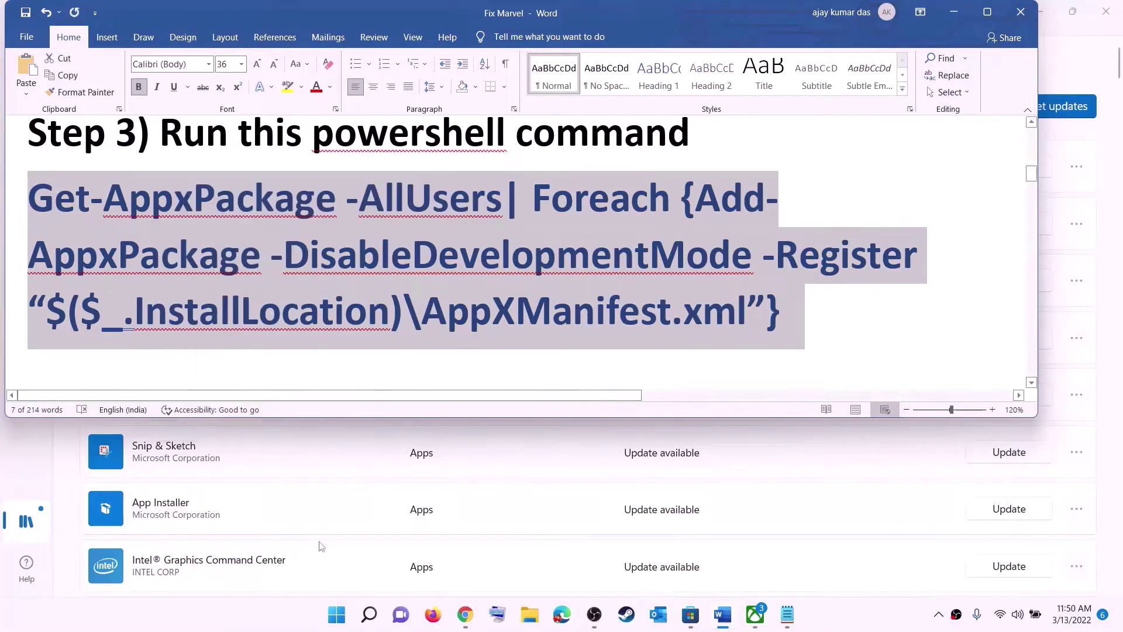
- Search 'powers' in Start and run Windows PowerShell as administrator
click(337, 614)
text(powers)
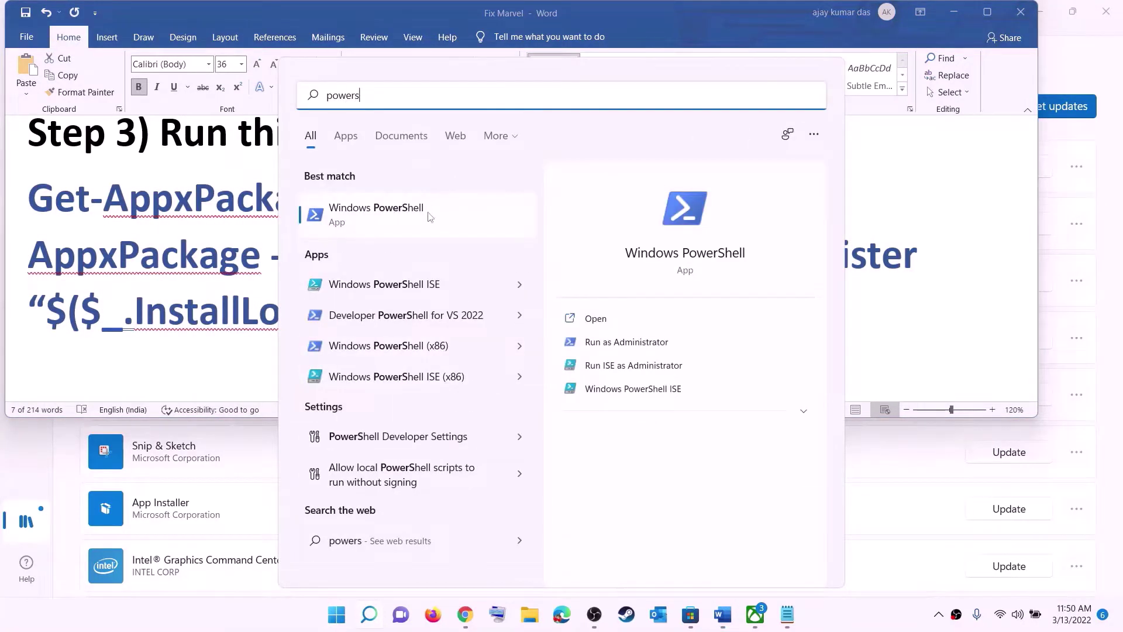
right_click(389, 218)
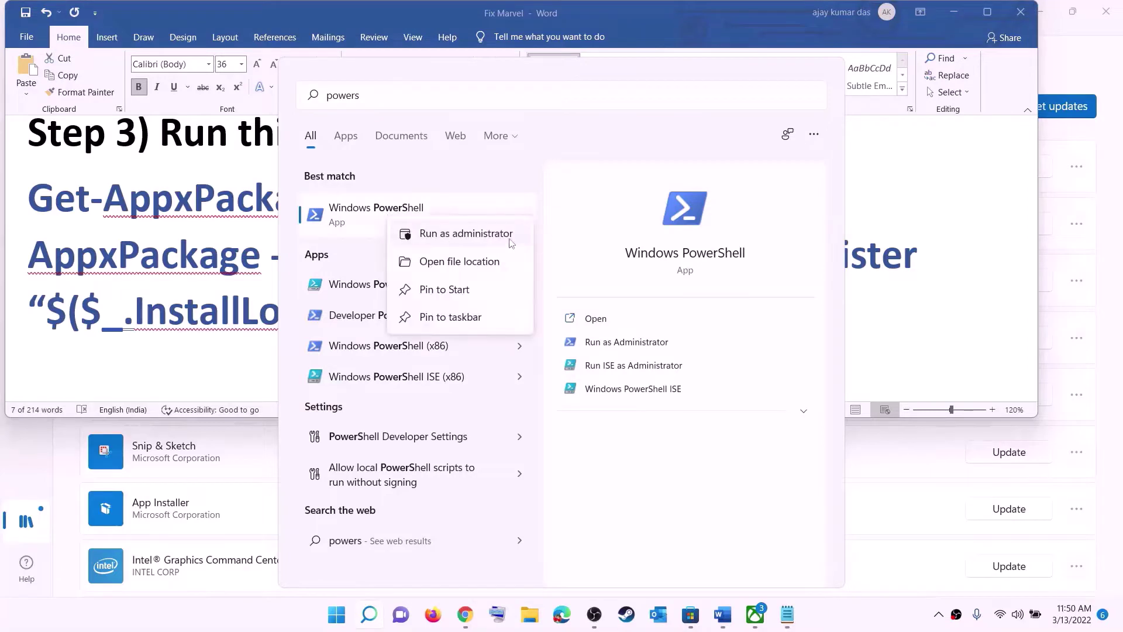
click(512, 235)
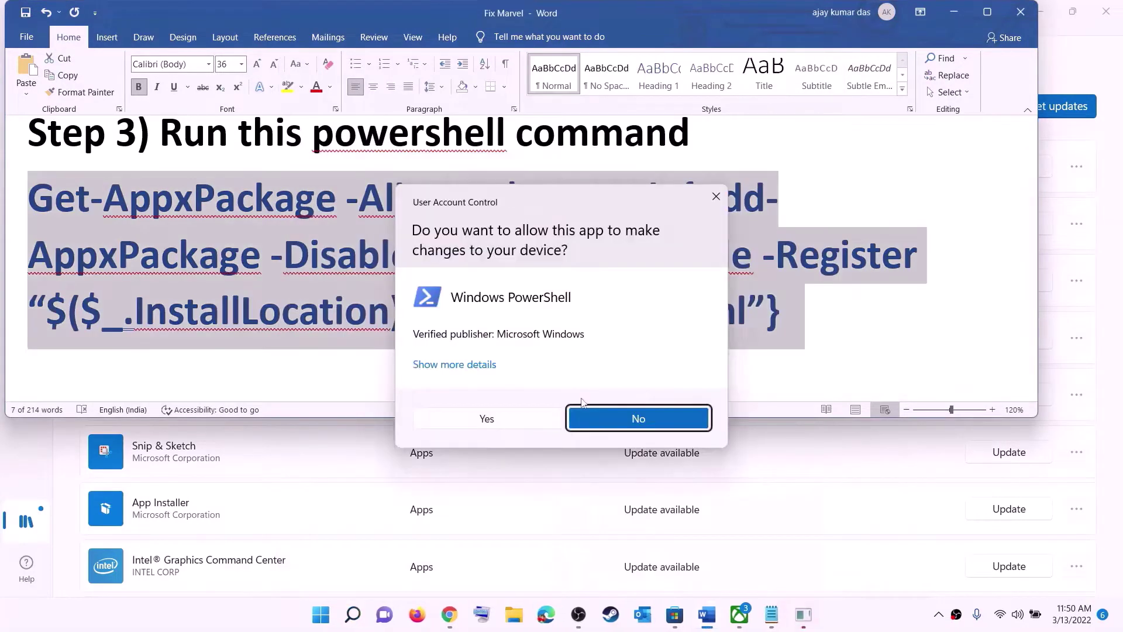
- Approve the UAC prompt, paste and run the Get-AppxPackage re-register command, then close PowerShell
click(507, 419)
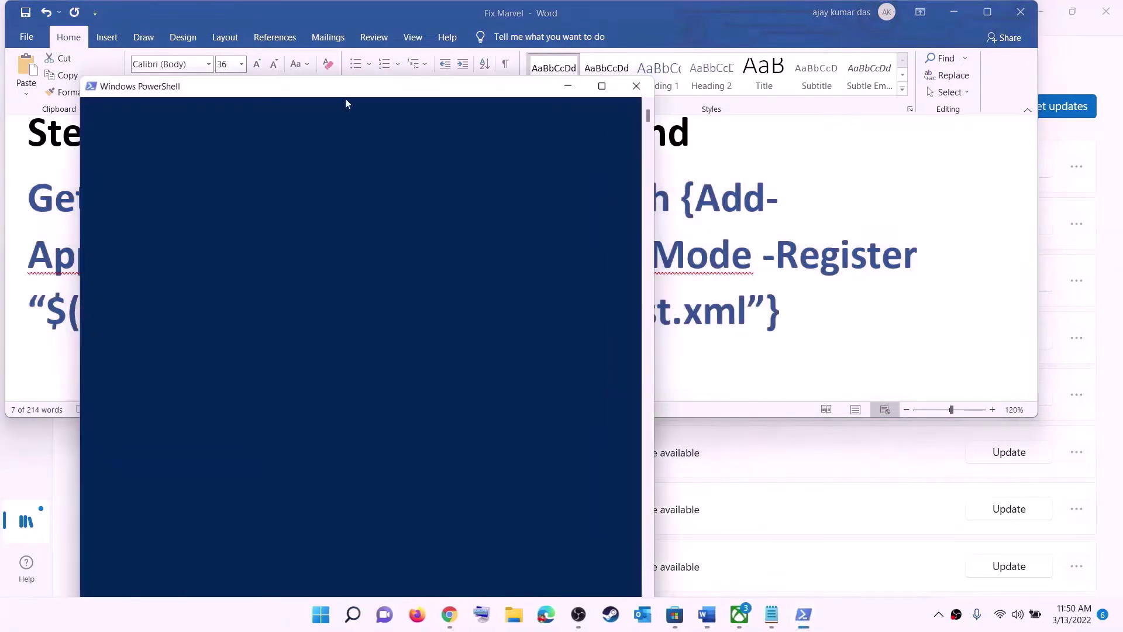
right_click(467, 234)
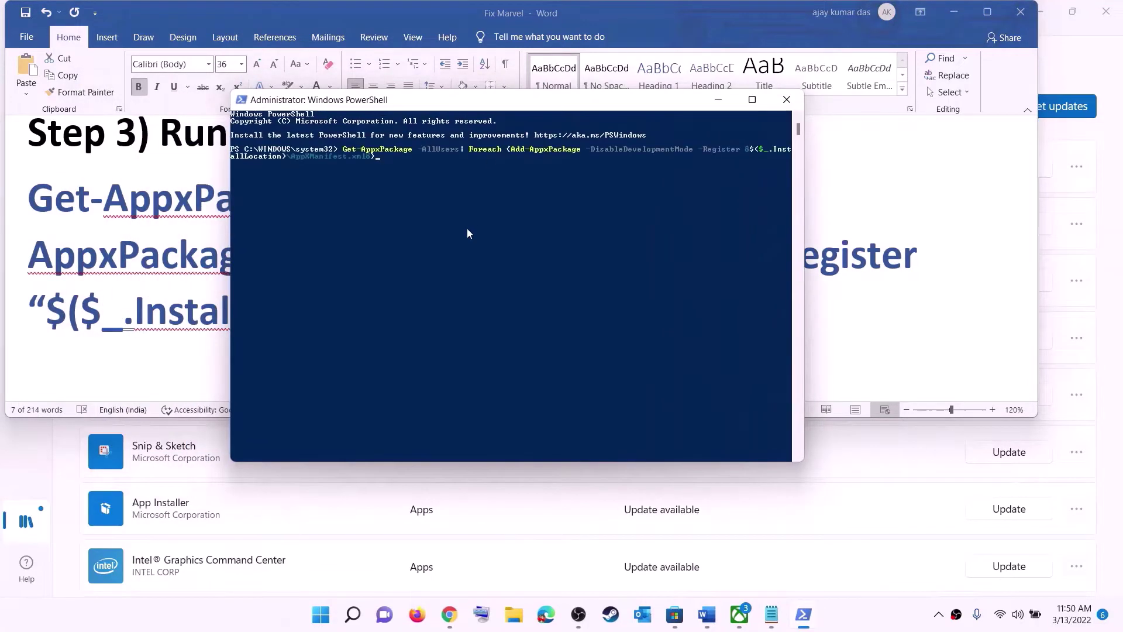
key(Return)
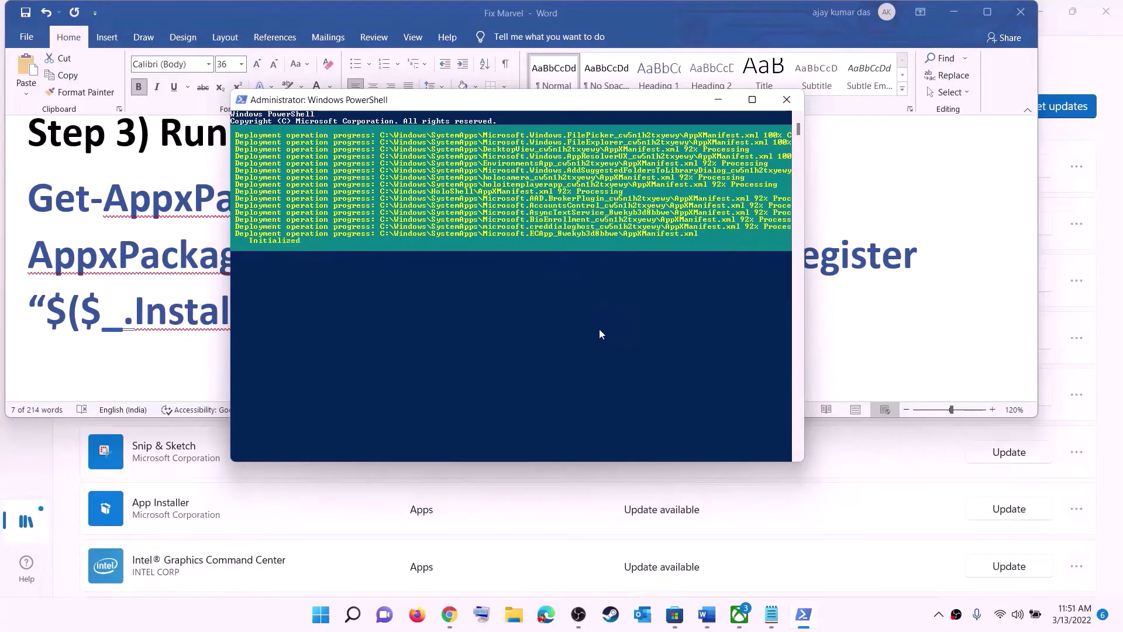
click(846, 617)
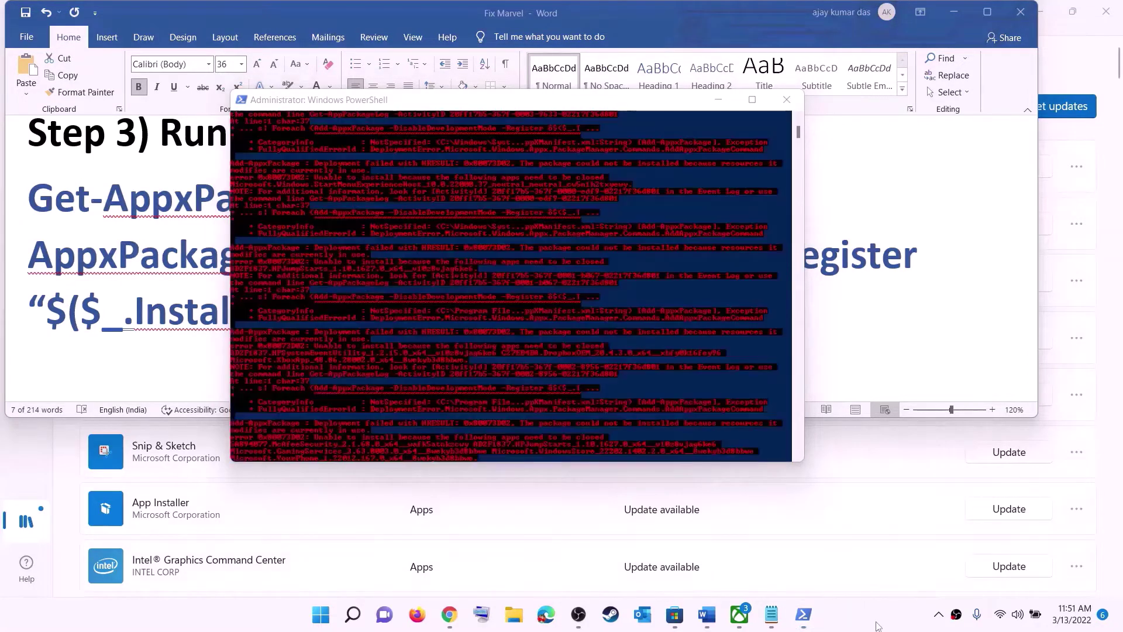
click(787, 100)
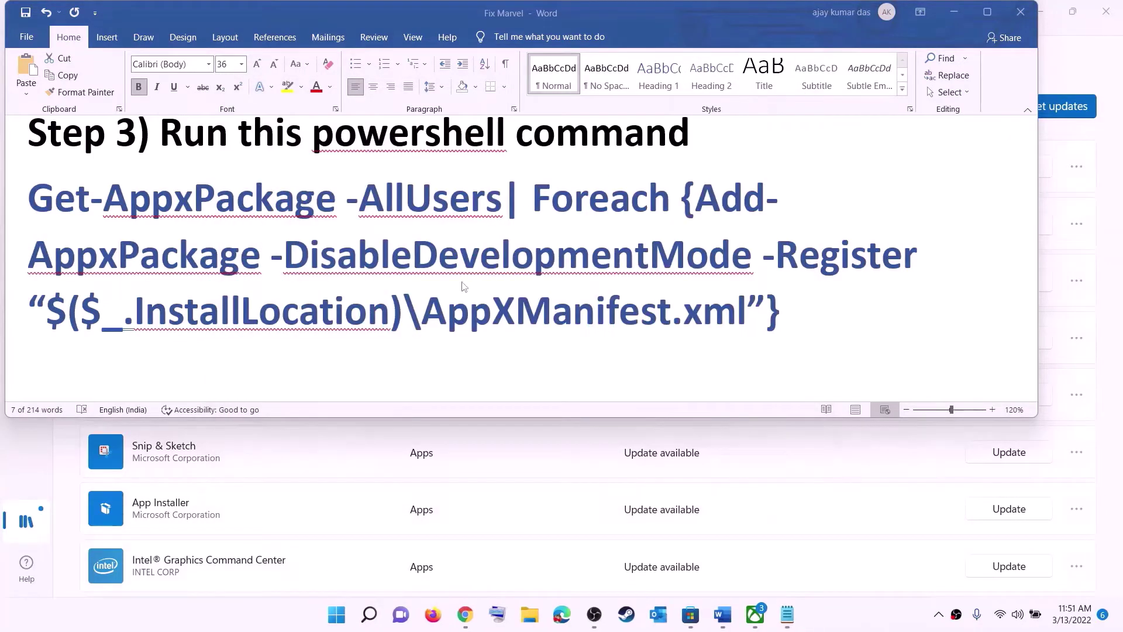
- Set Step 4's Store cache folder path to 14 pt, then open File Explorer at This PC
scroll(457, 257, down, 5)
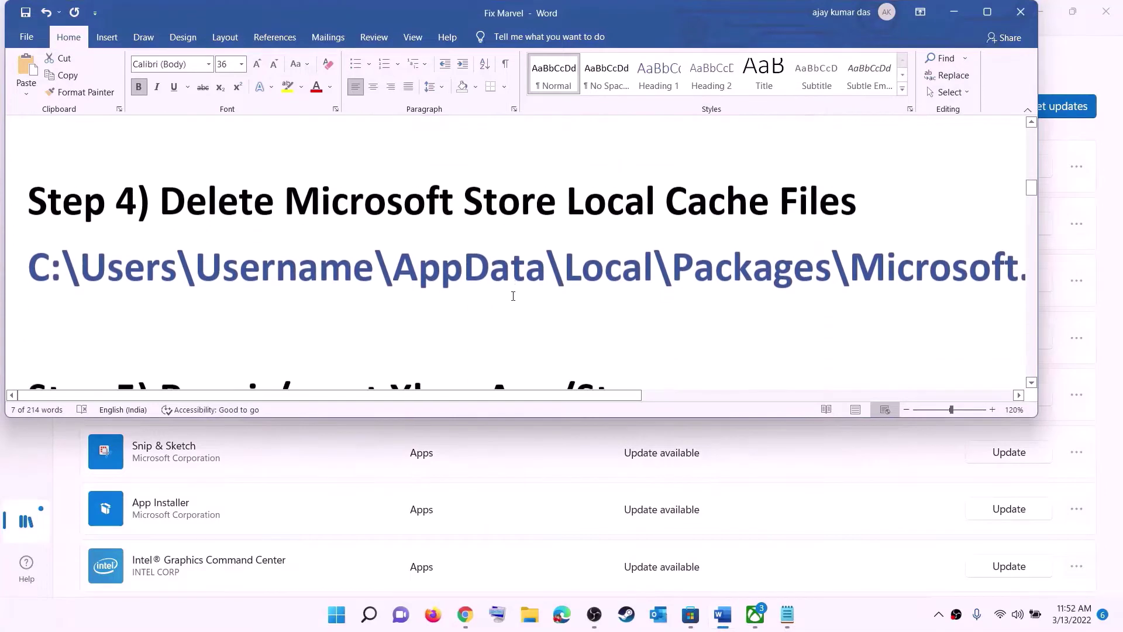
scroll(449, 233, up, 1)
triple_click(557, 303)
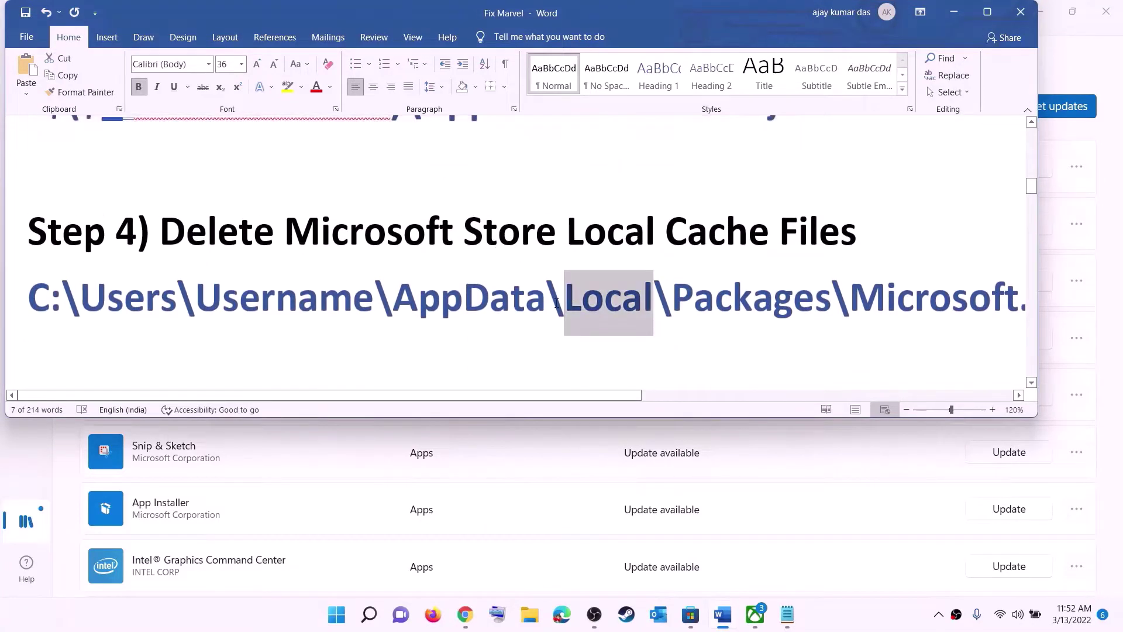
click(241, 63)
click(226, 162)
click(556, 284)
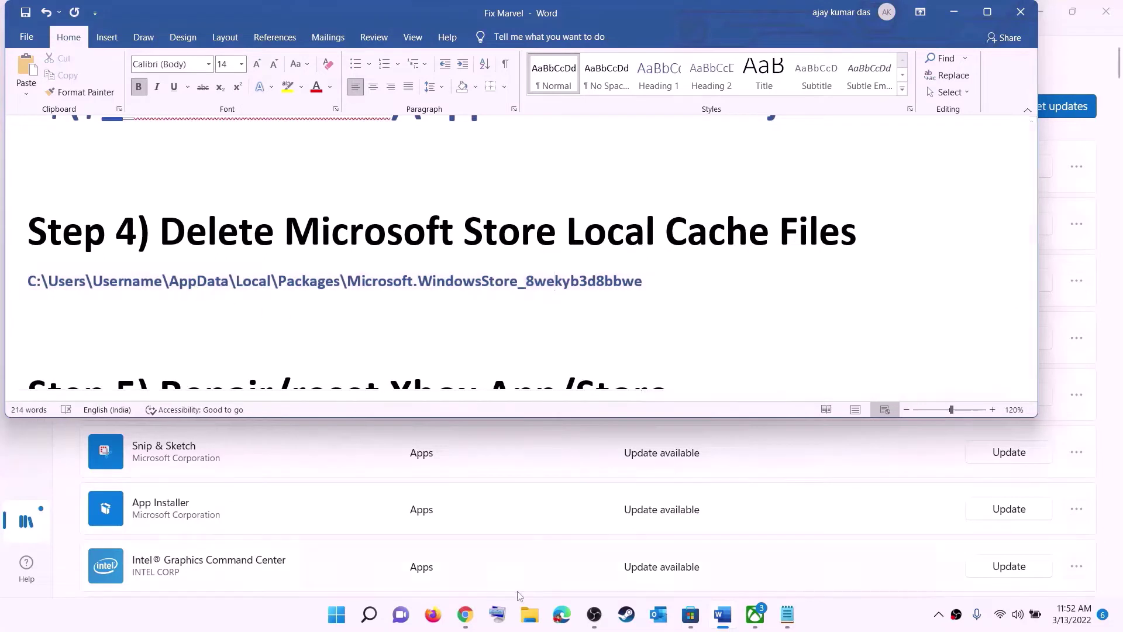
click(529, 615)
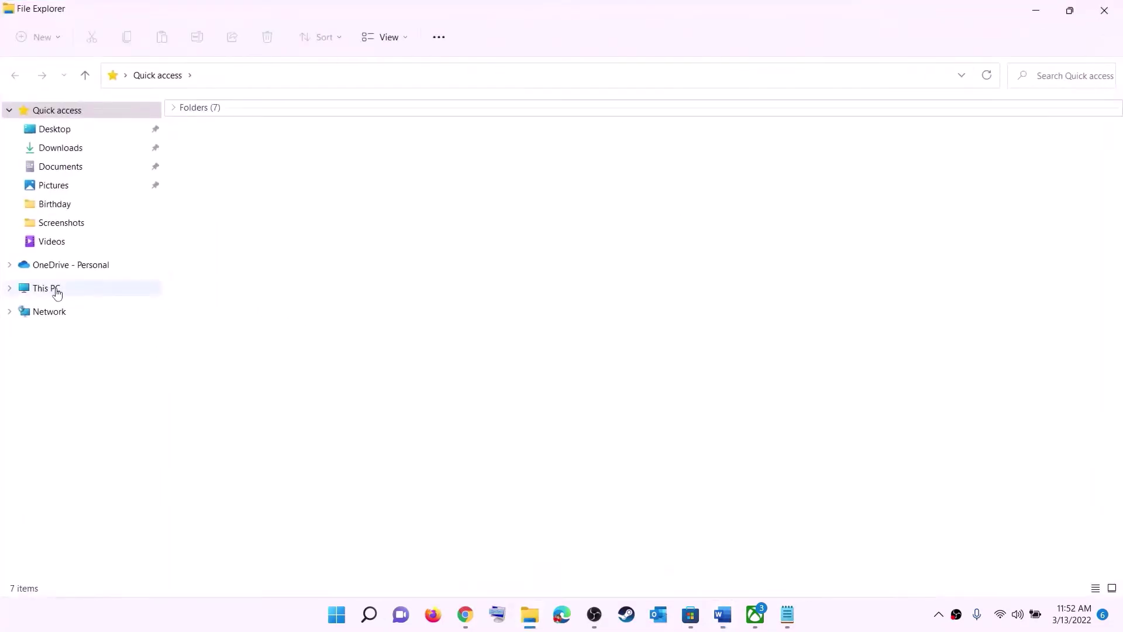
click(56, 290)
- Go from Windows (C:) through Users into the user's profile folder and select AppData
double_click(257, 243)
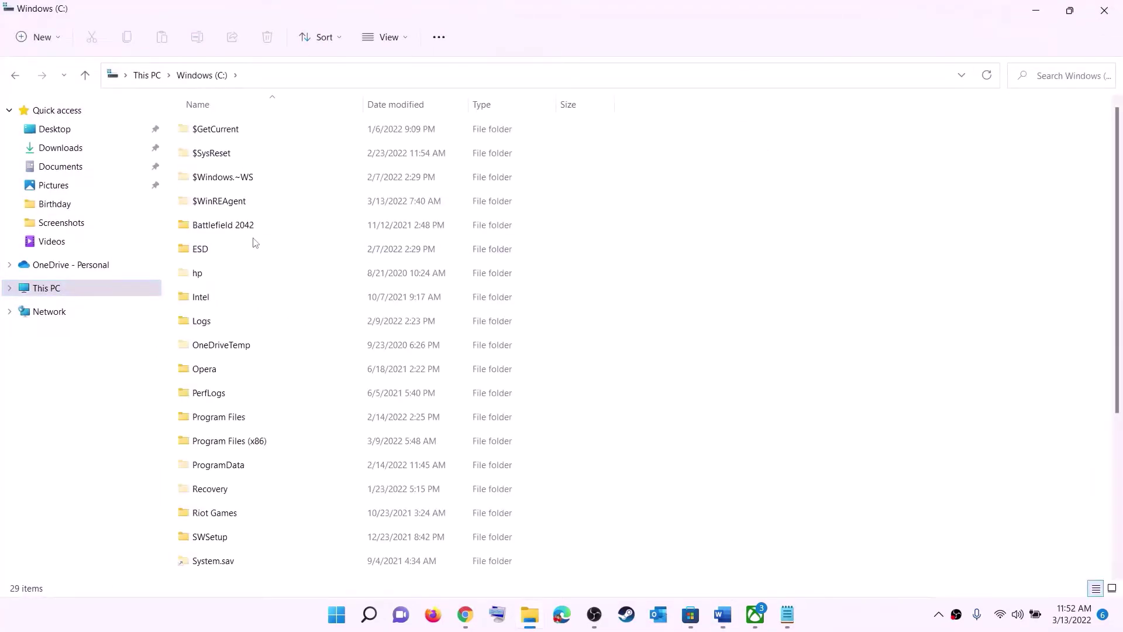
scroll(288, 363, down, 3)
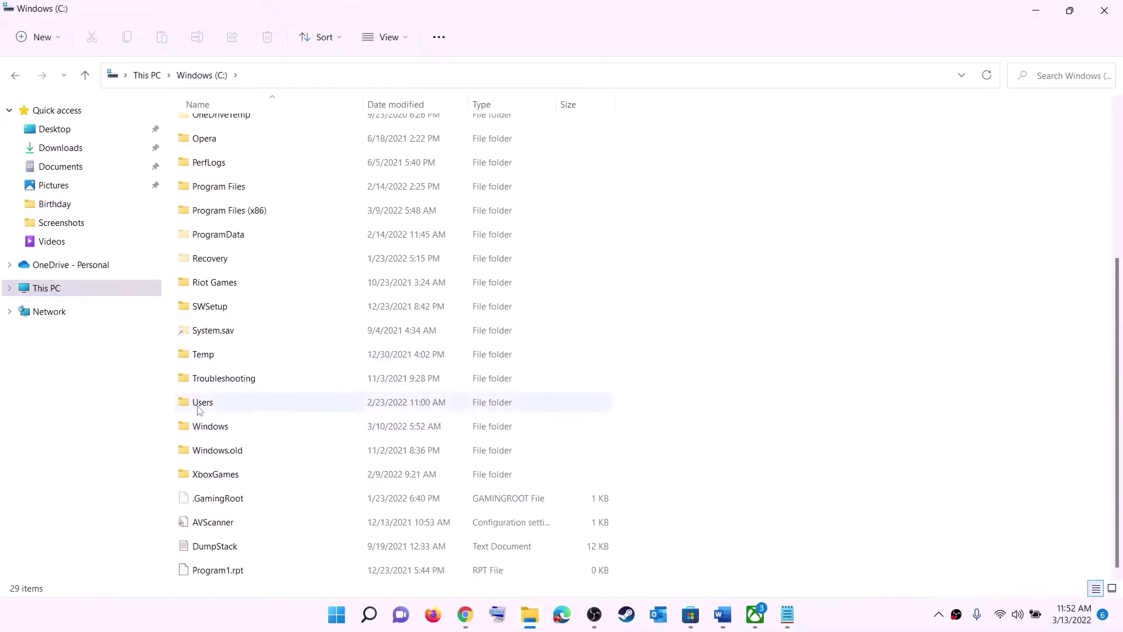
double_click(241, 402)
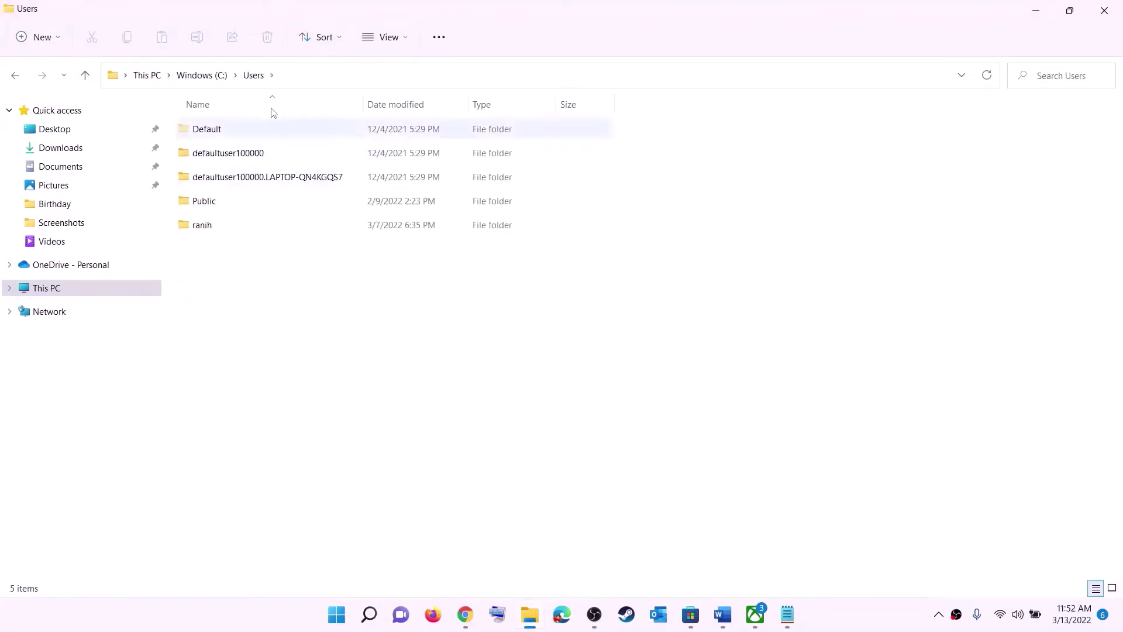
double_click(209, 227)
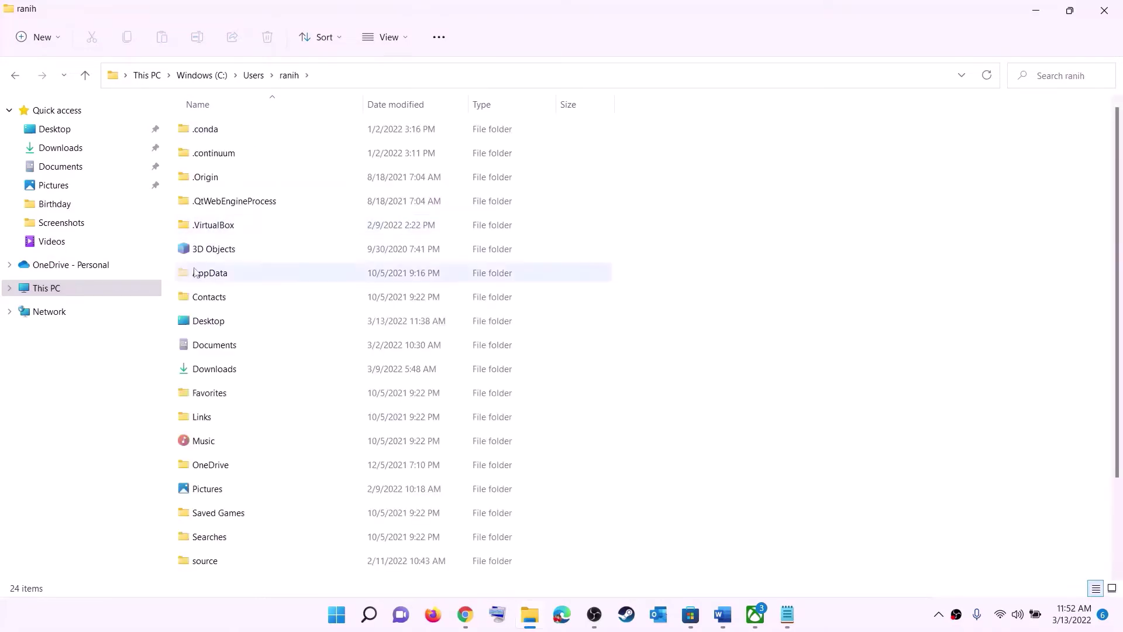
click(195, 273)
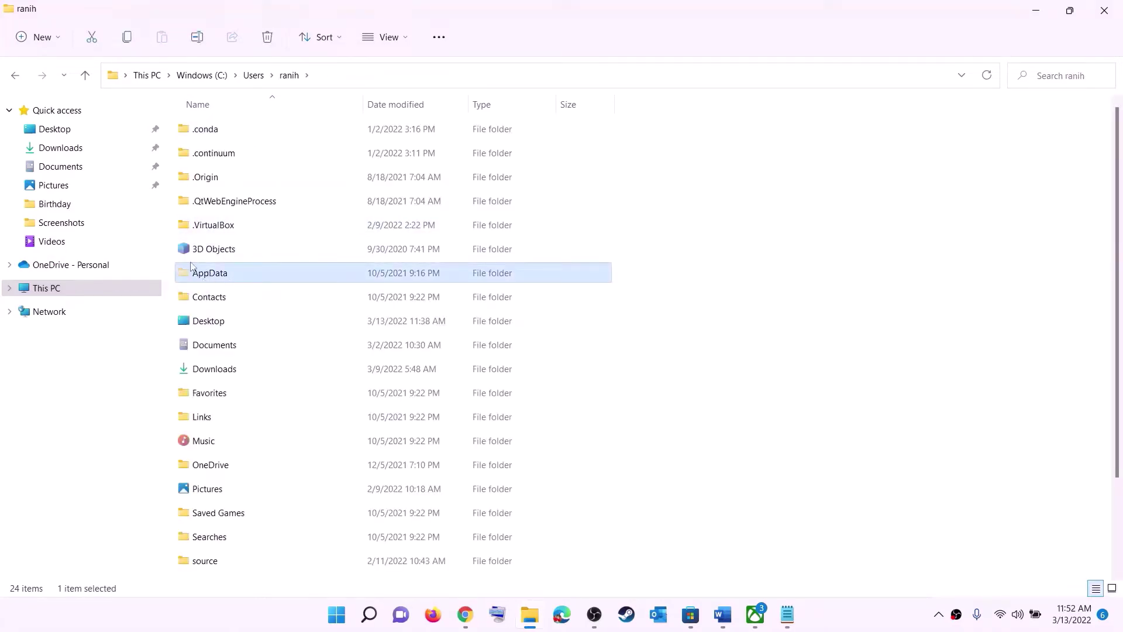
- Show hidden items in File Explorer and open the AppData folder
click(408, 39)
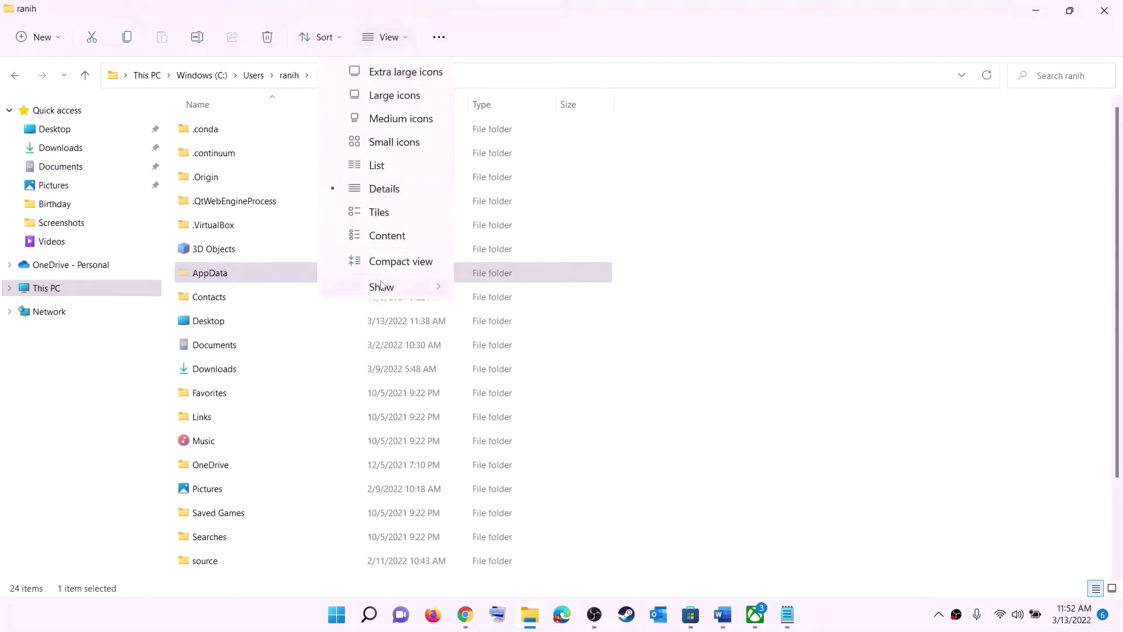
mouse_move(381, 287)
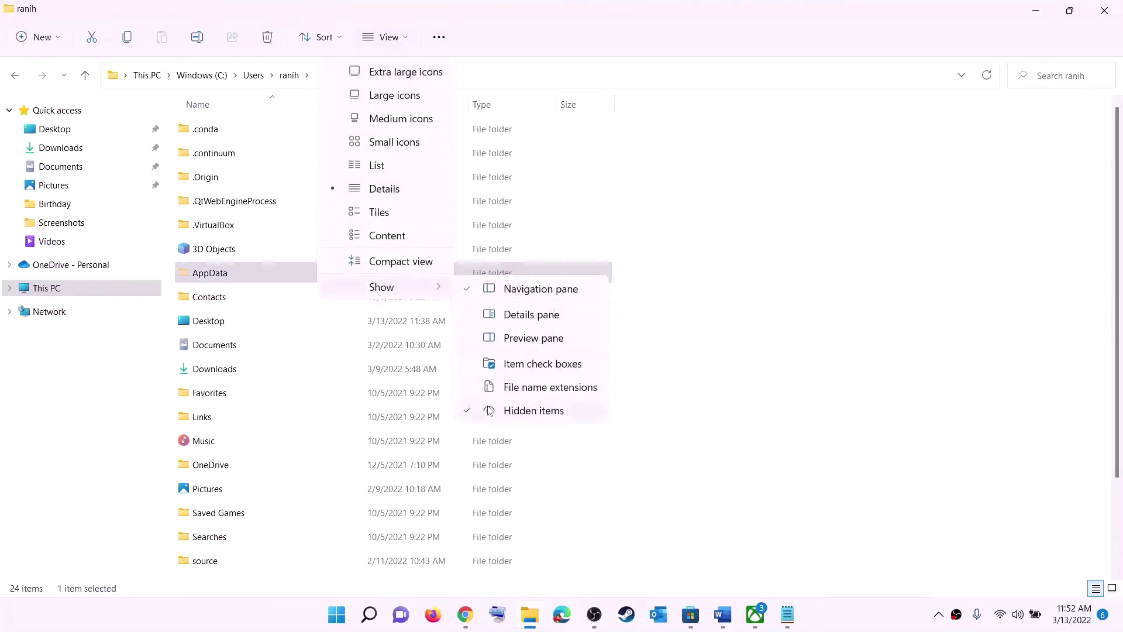
click(228, 277)
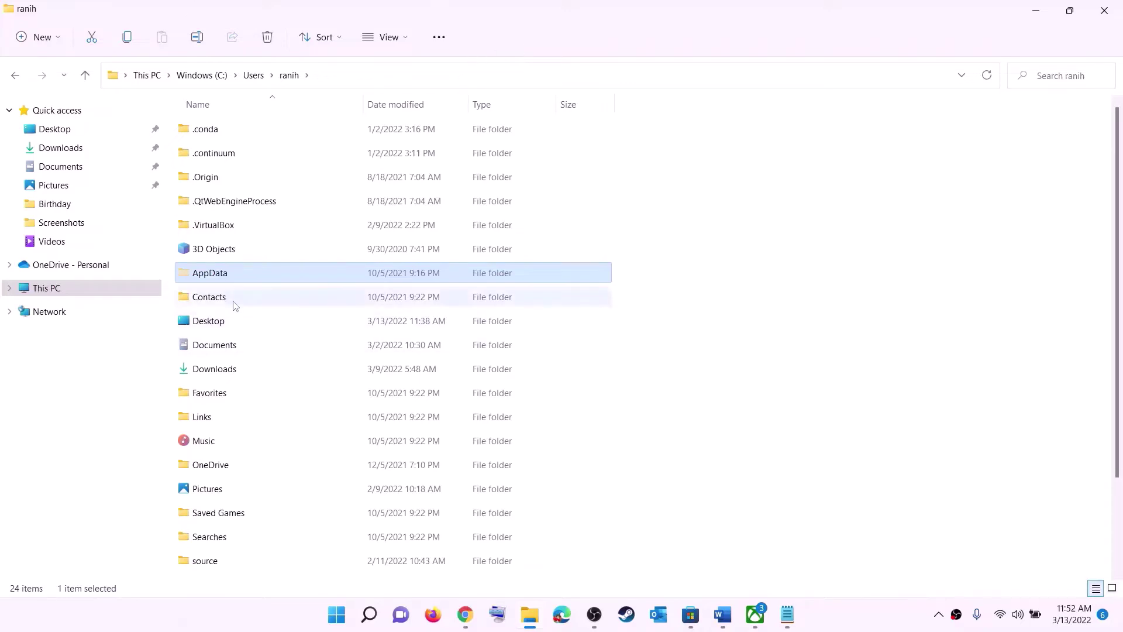
key(F2)
click(272, 276)
double_click(256, 277)
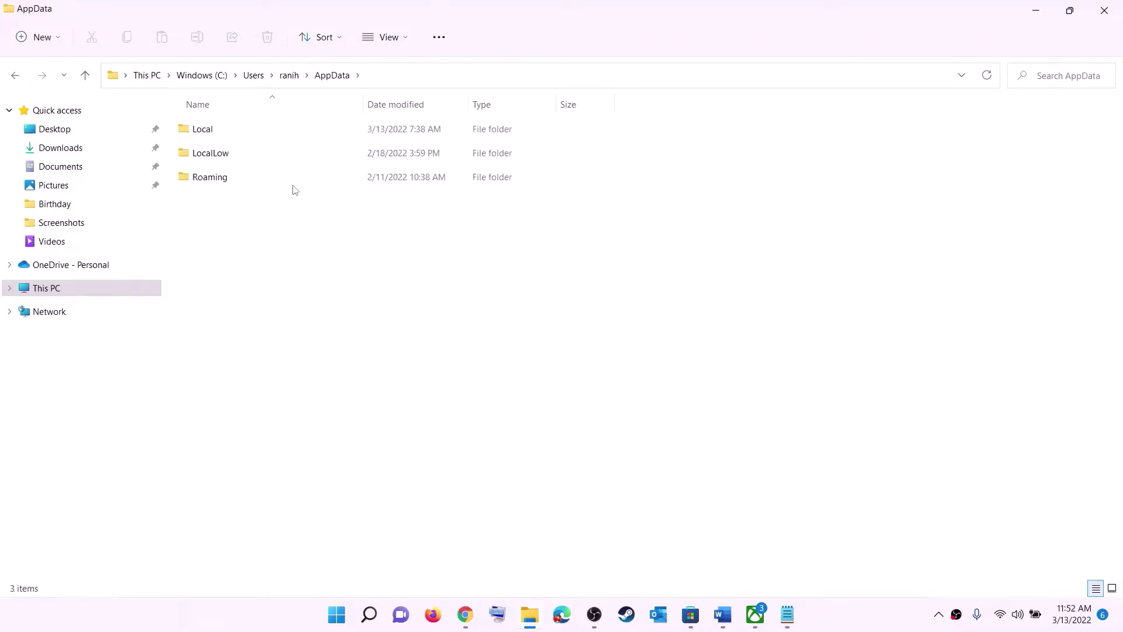
- Open AppData's Local folder, then its Packages folder
click(226, 126)
double_click(226, 127)
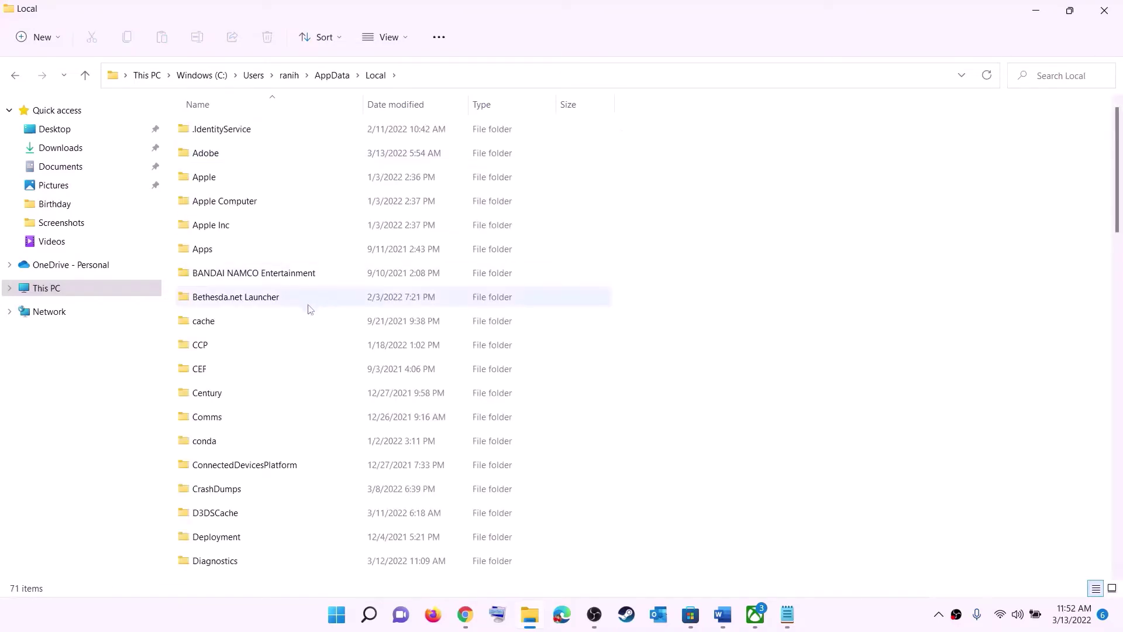
click(253, 279)
key(p)
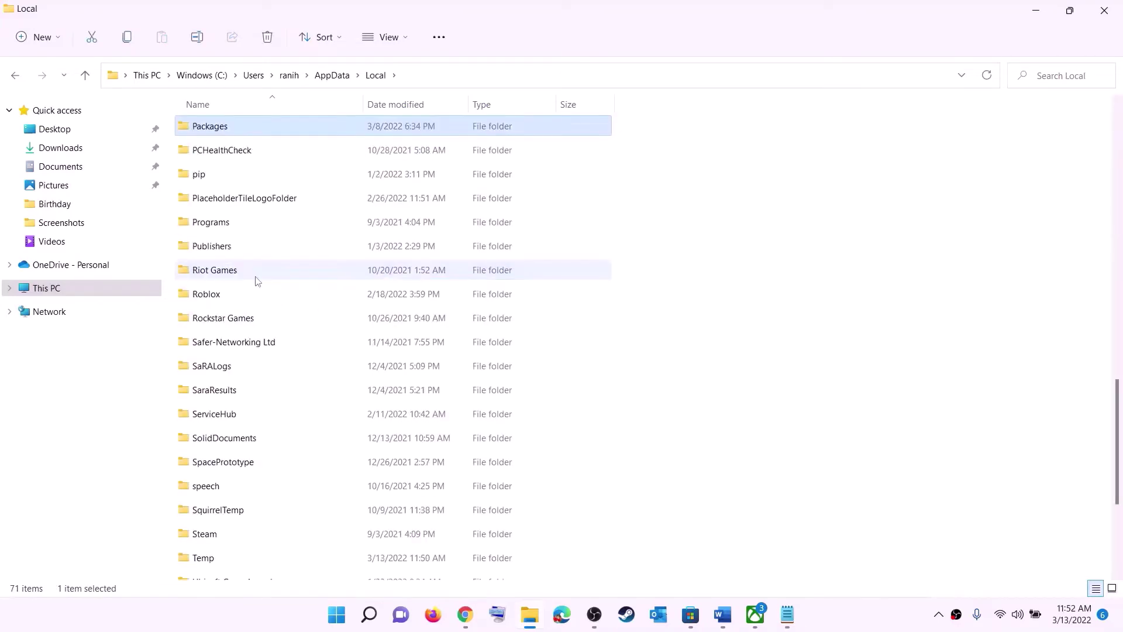
click(243, 131)
click(262, 122)
double_click(262, 129)
- Find and open the Microsoft.WindowsStore_8wekyb3d8bbwe package folder
scroll(332, 381, down, 10)
scroll(332, 380, down, 15)
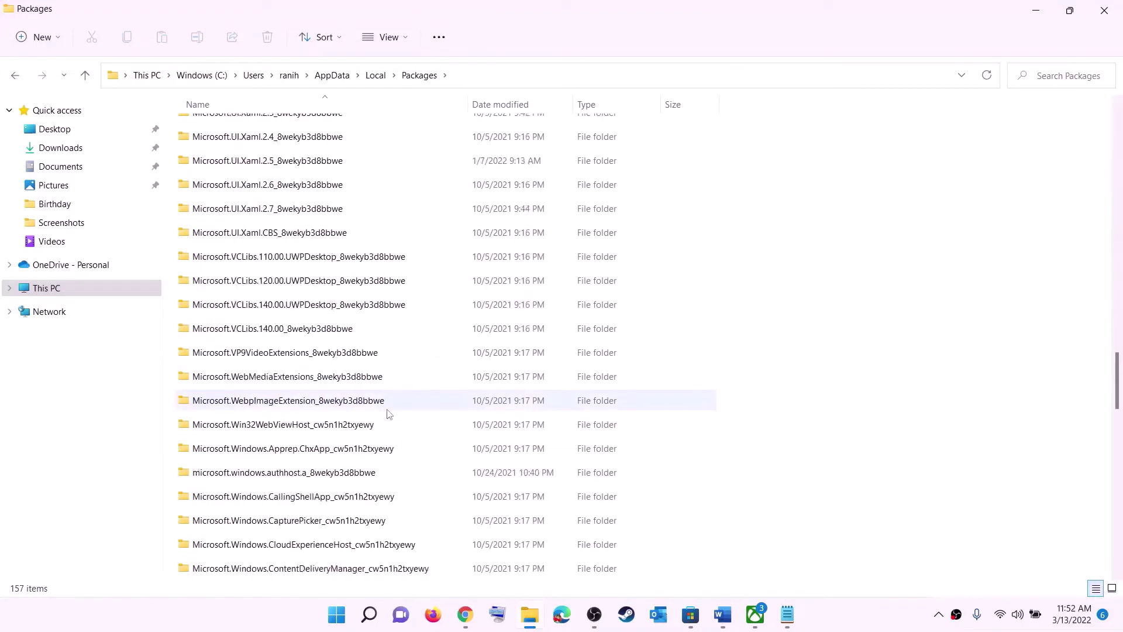
scroll(387, 414, down, 3)
scroll(388, 414, down, 6)
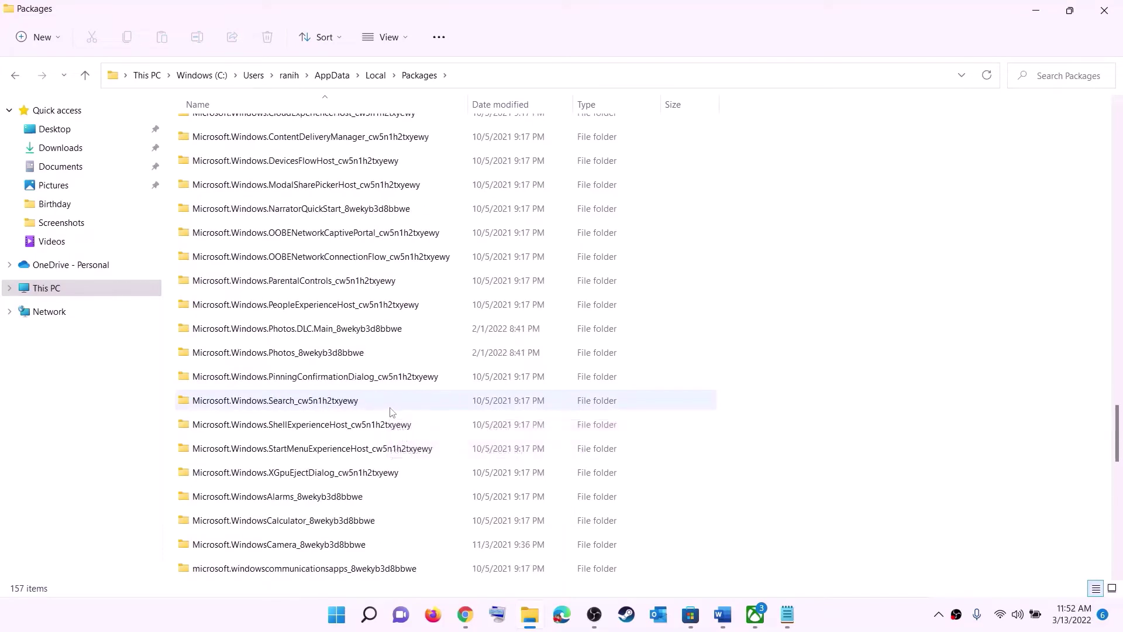
click(254, 475)
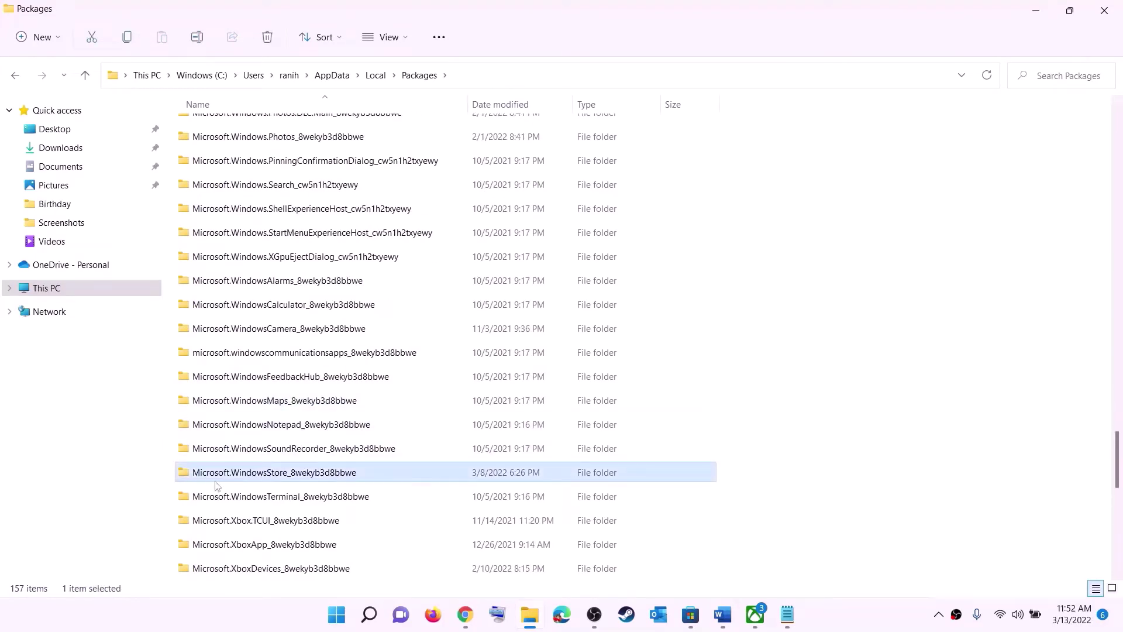
mouse_move(278, 480)
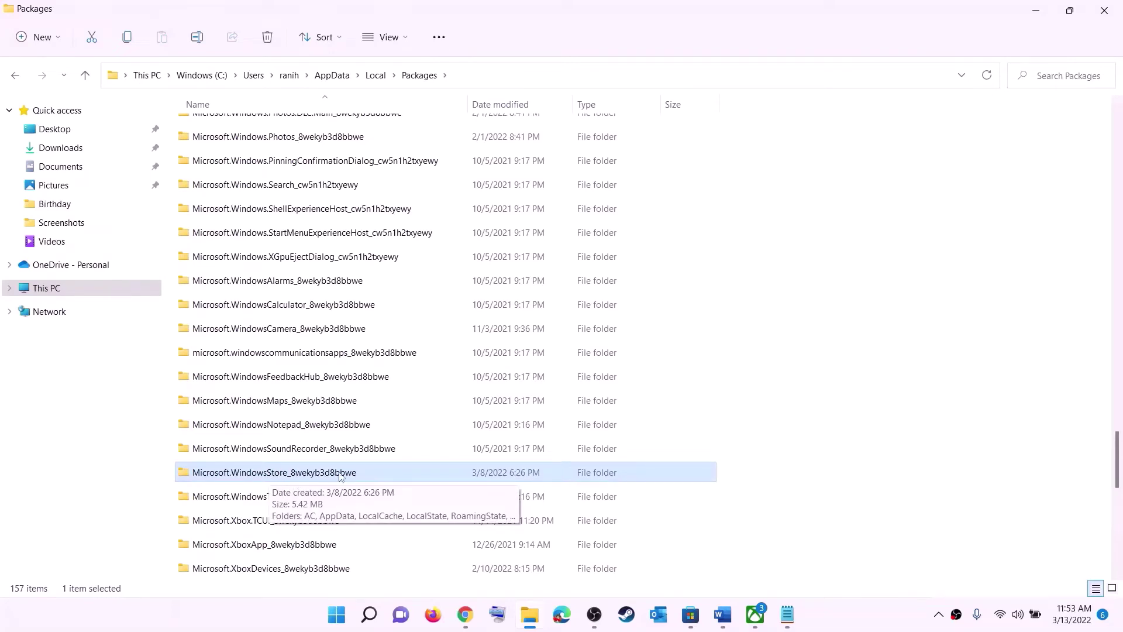
click(227, 475)
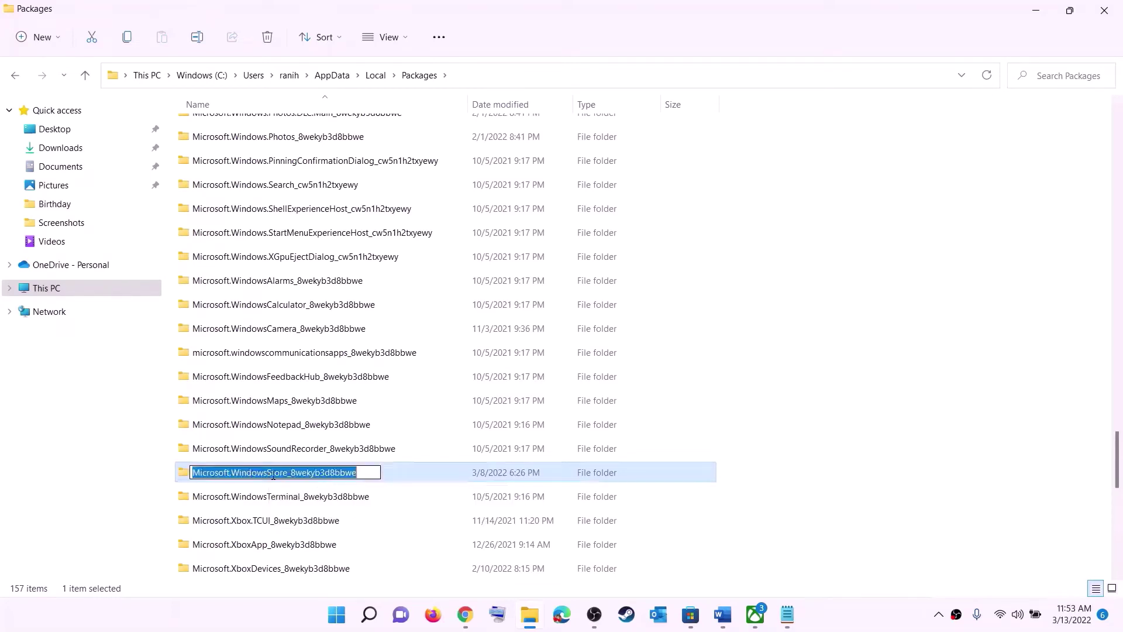
click(412, 477)
click(353, 475)
click(399, 478)
double_click(400, 475)
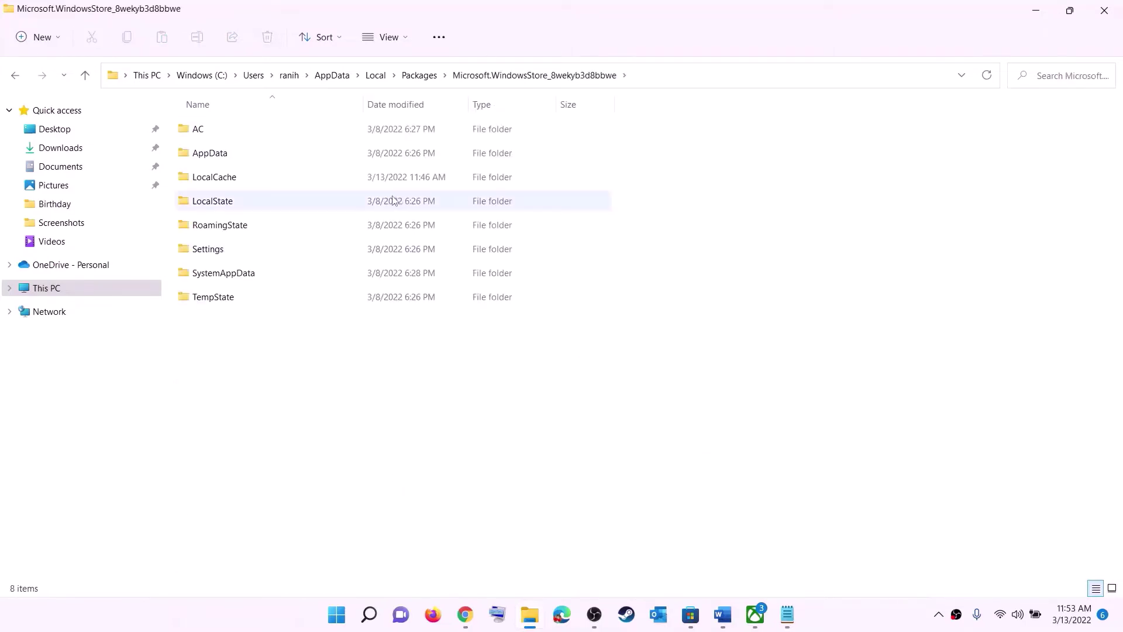
- Delete the LocalCache folder, then open and dismiss the Start menu power options
click(233, 183)
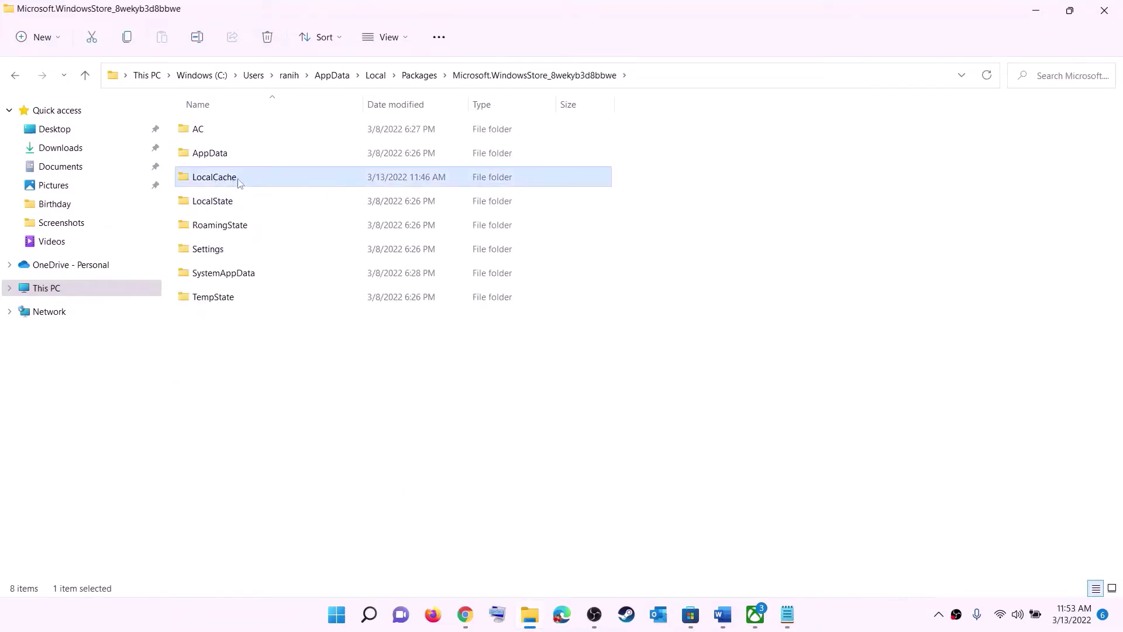
right_click(225, 183)
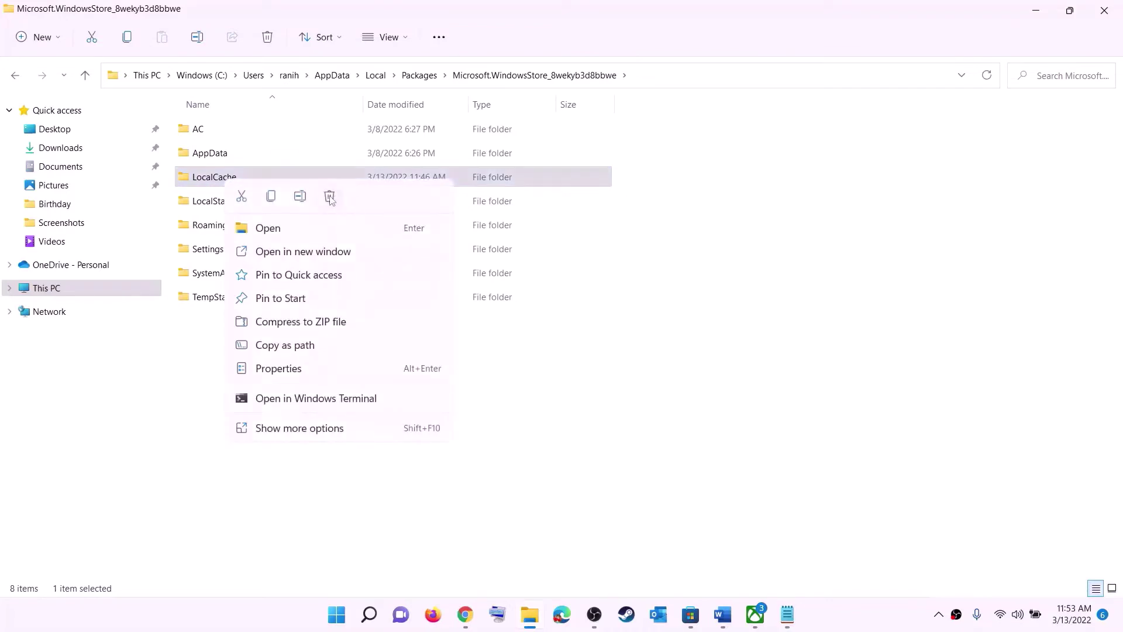
click(329, 197)
click(350, 615)
click(743, 564)
key(Escape)
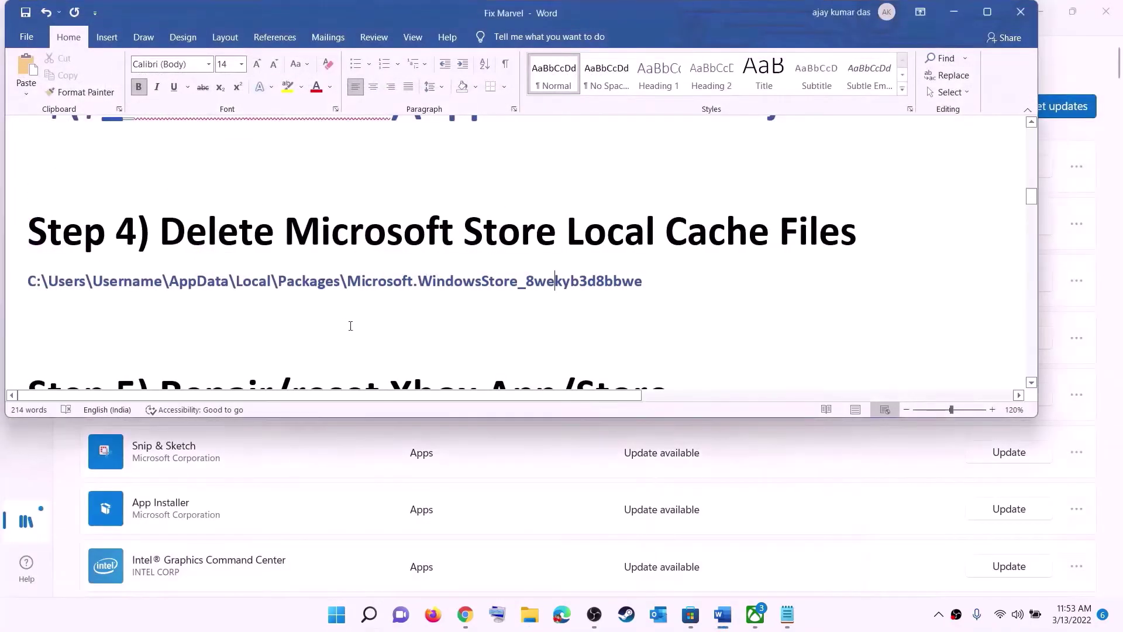
- Highlight the reset part of the Step 5 heading in the Word guide
scroll(312, 311, down, 4)
scroll(304, 321, up, 2)
drag(304, 321, 695, 319)
- Find the Xbox app through Start search and open its App settings page
click(336, 616)
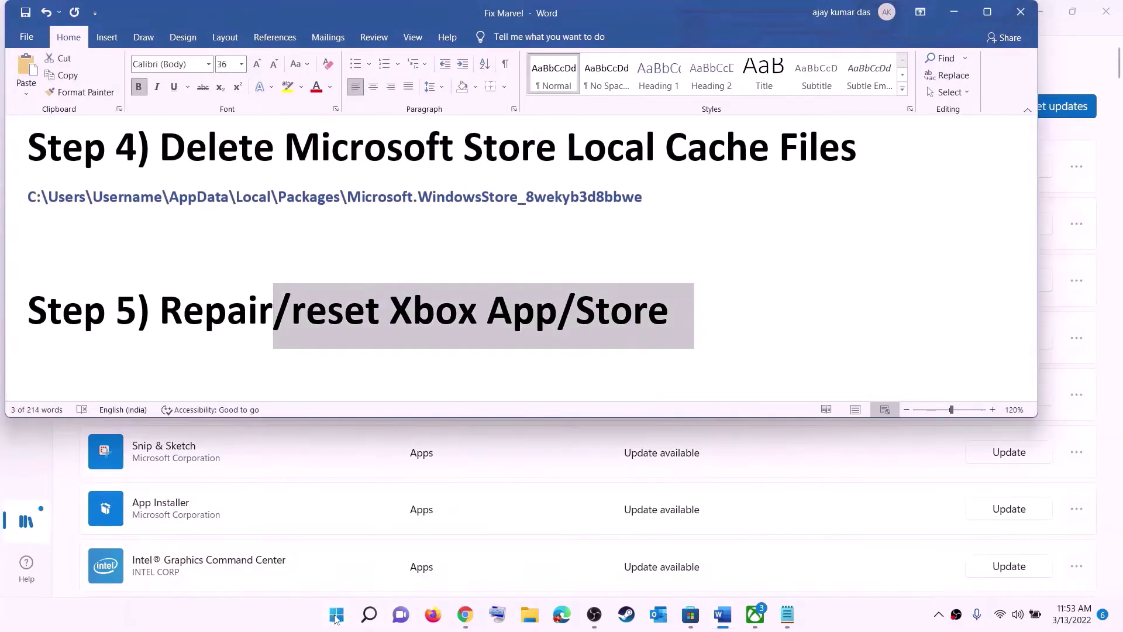
text(xbox)
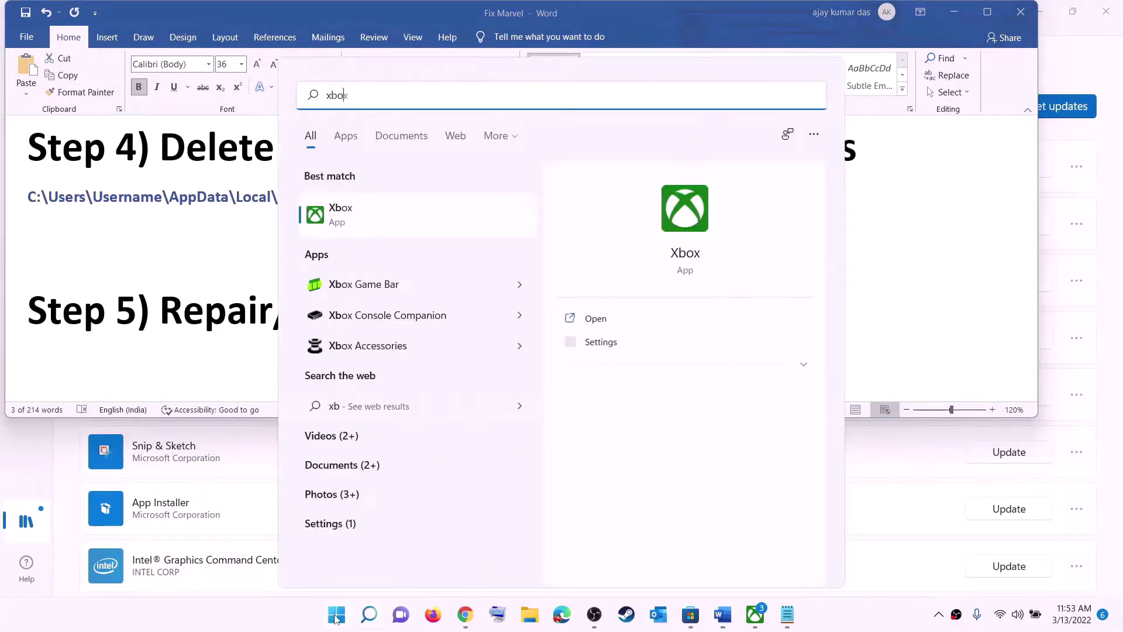
right_click(353, 220)
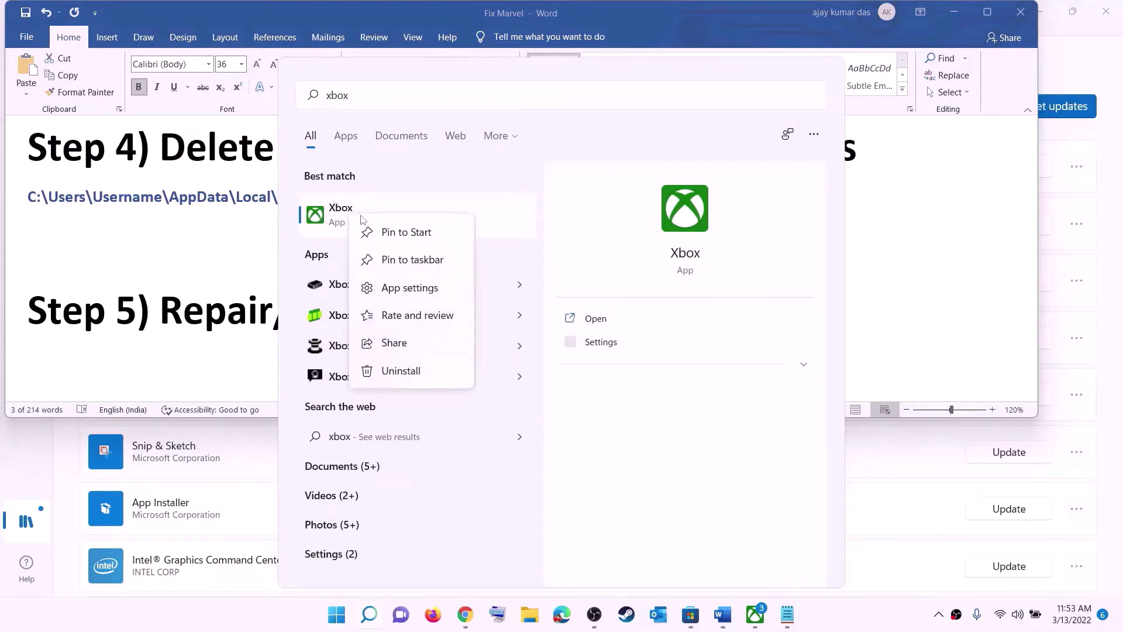
click(422, 288)
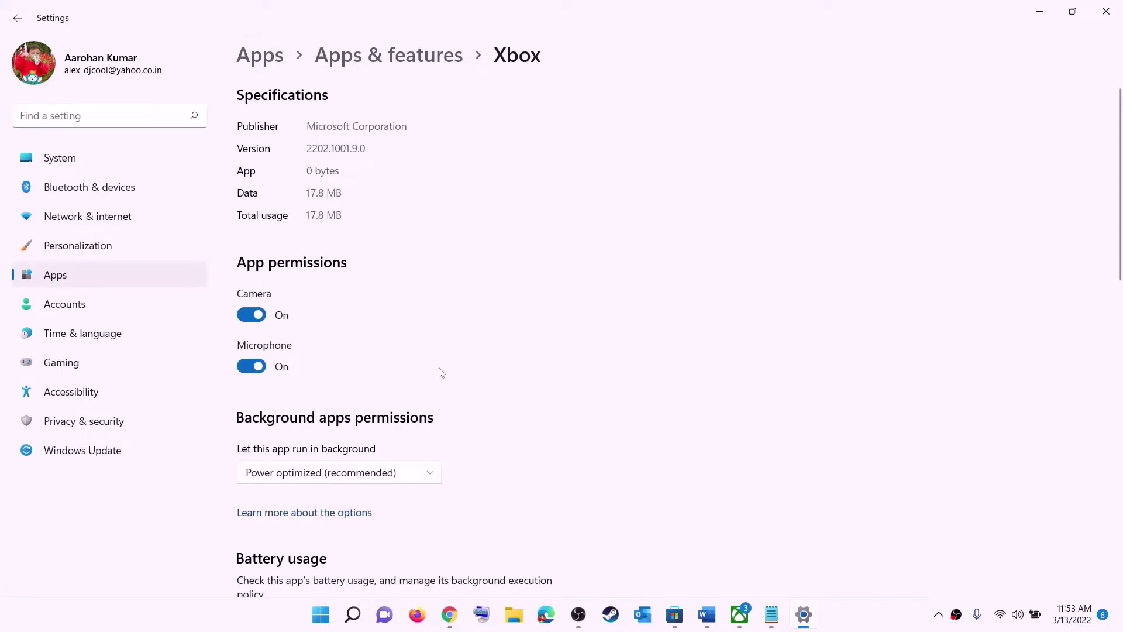
- Repair the Xbox app, then reset it and confirm wiping its data
scroll(425, 391, down, 10)
scroll(424, 390, down, 3)
click(265, 254)
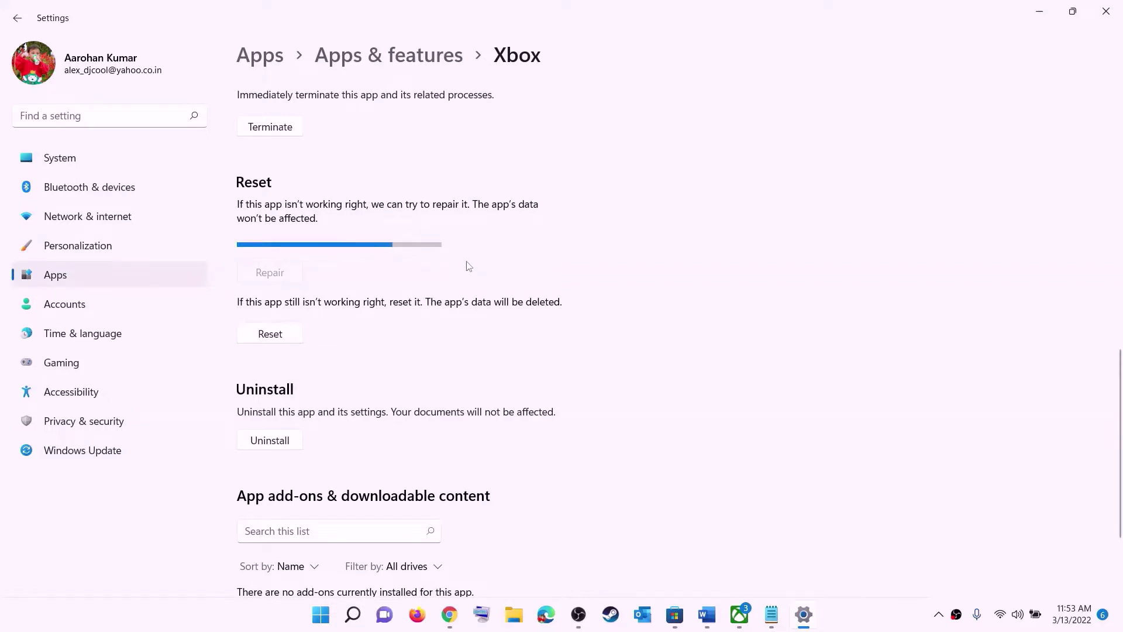
click(276, 321)
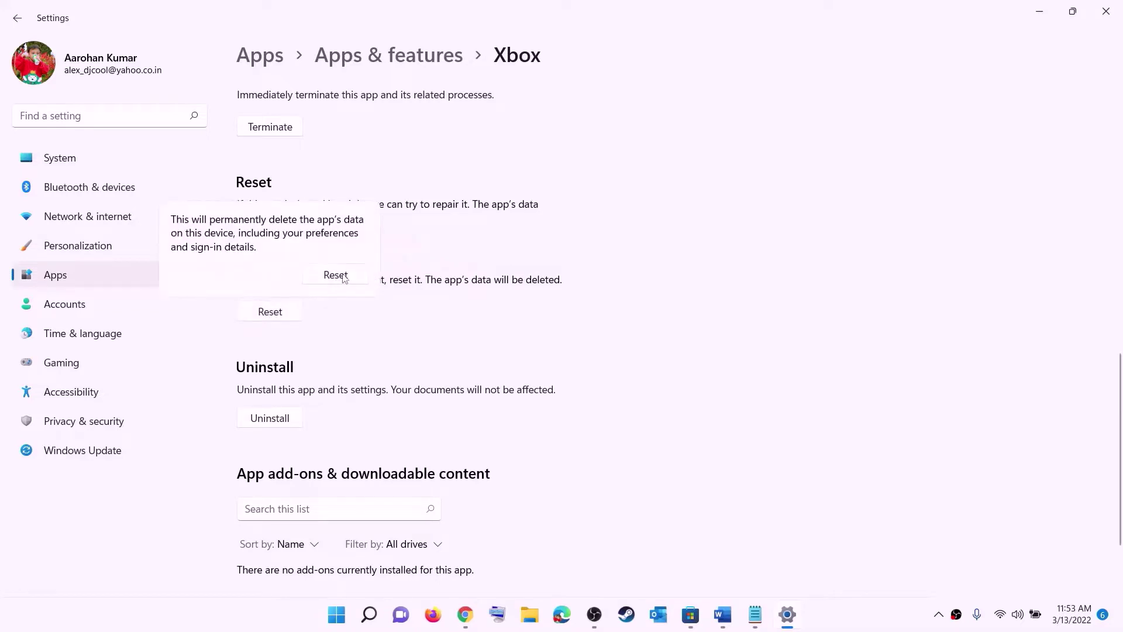
click(335, 275)
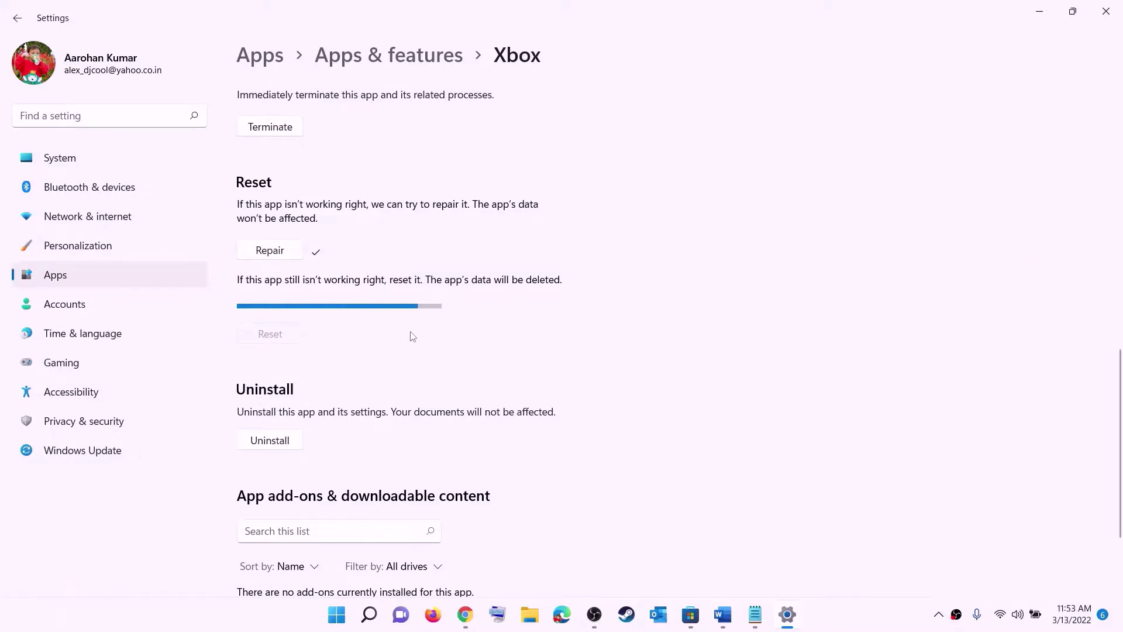
- Search 'store' and open the Microsoft Store's App settings page
click(336, 615)
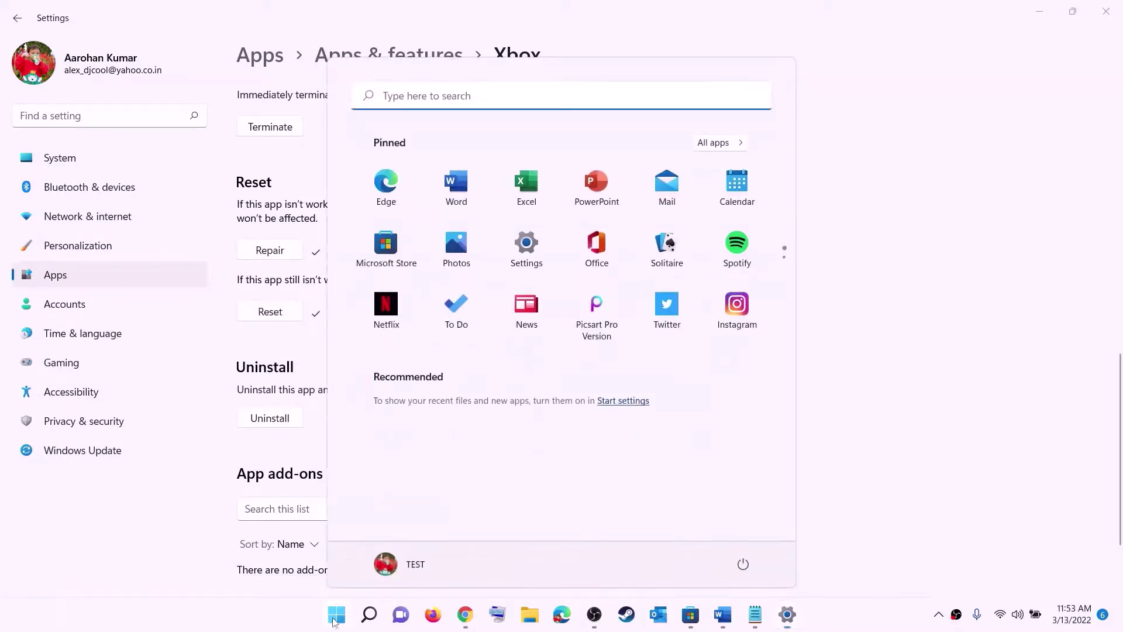
text(store)
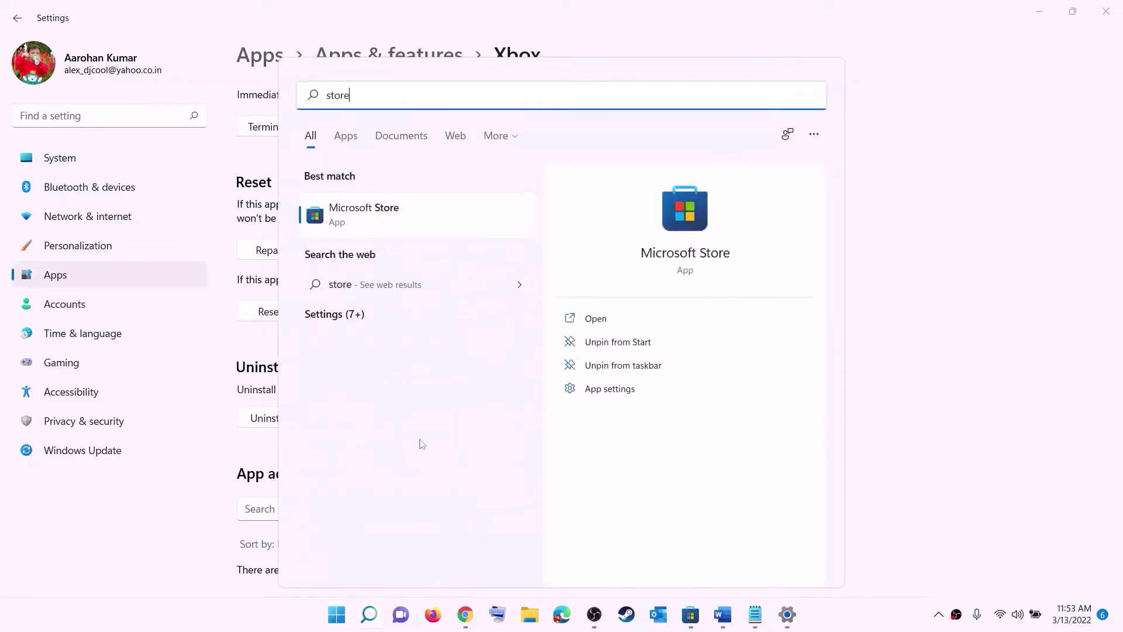
right_click(363, 226)
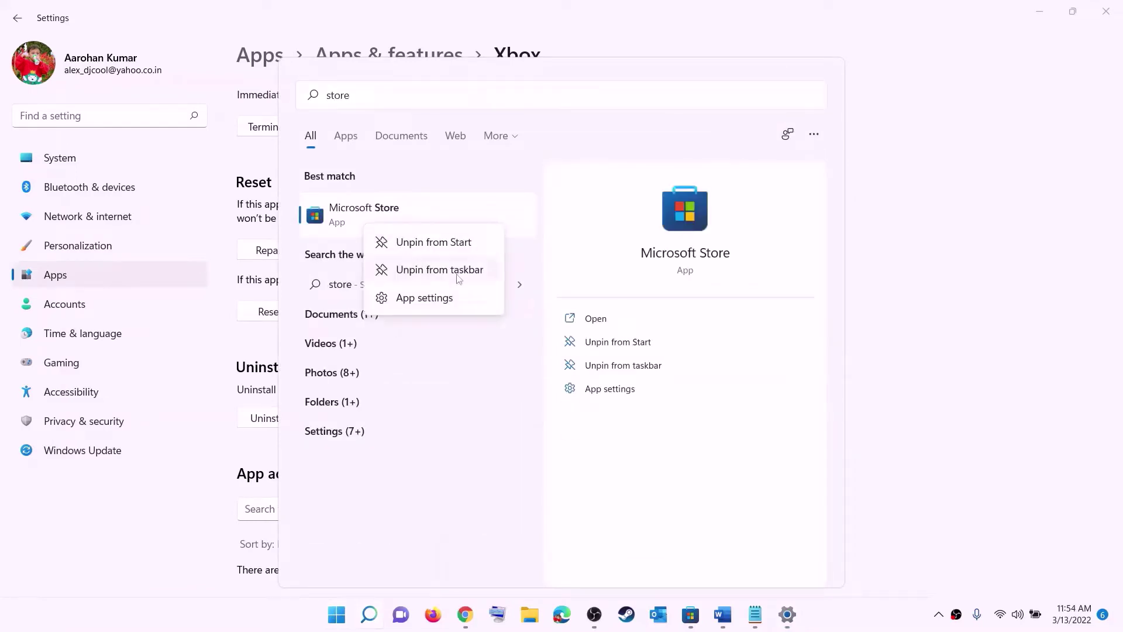
click(436, 307)
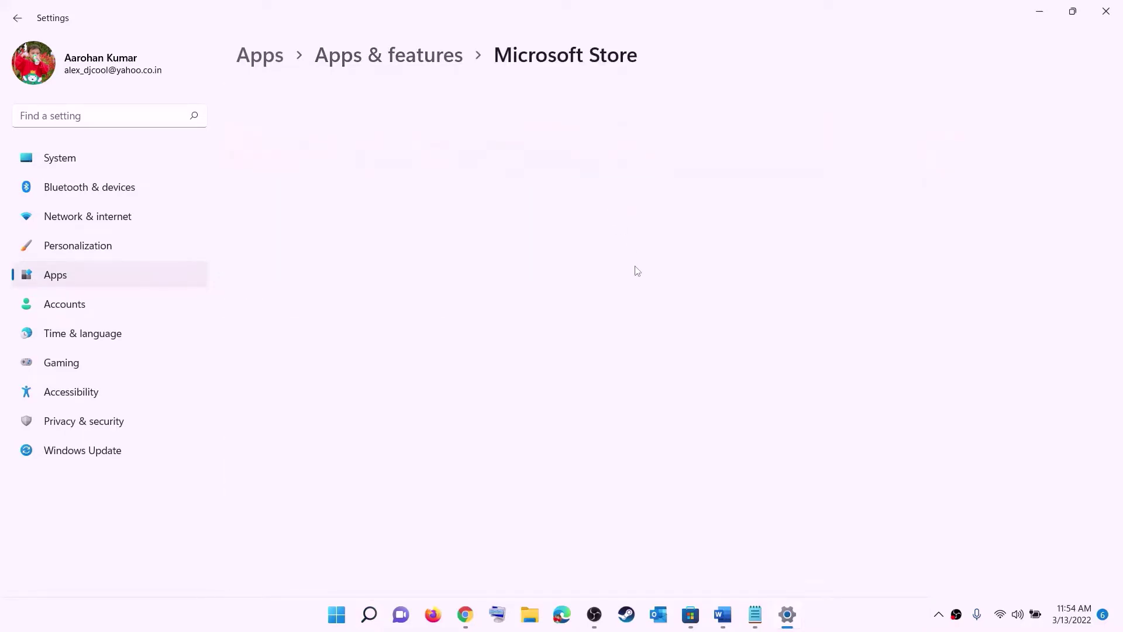
- Repair the Microsoft Store, then reset it and confirm wiping its data
scroll(351, 429, down, 8)
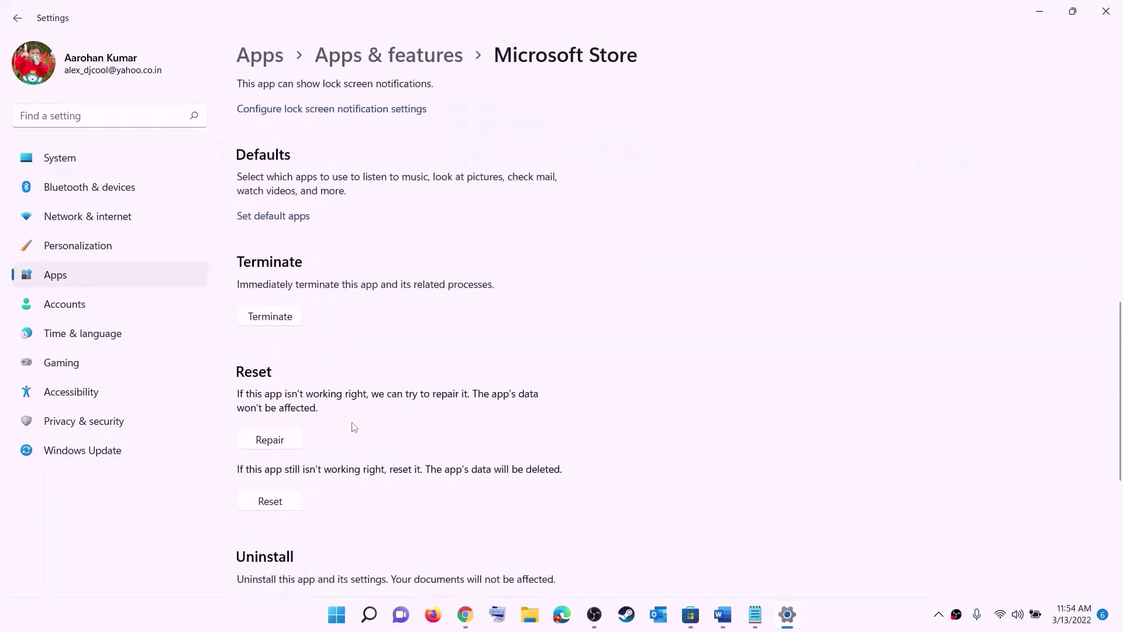
click(280, 425)
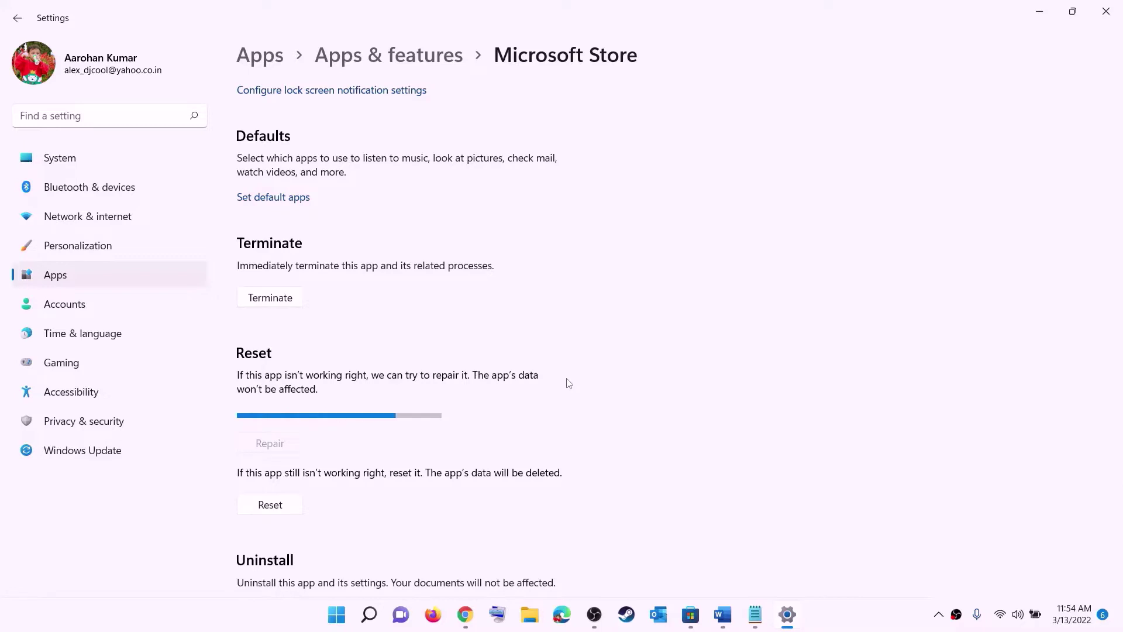
click(270, 504)
click(332, 468)
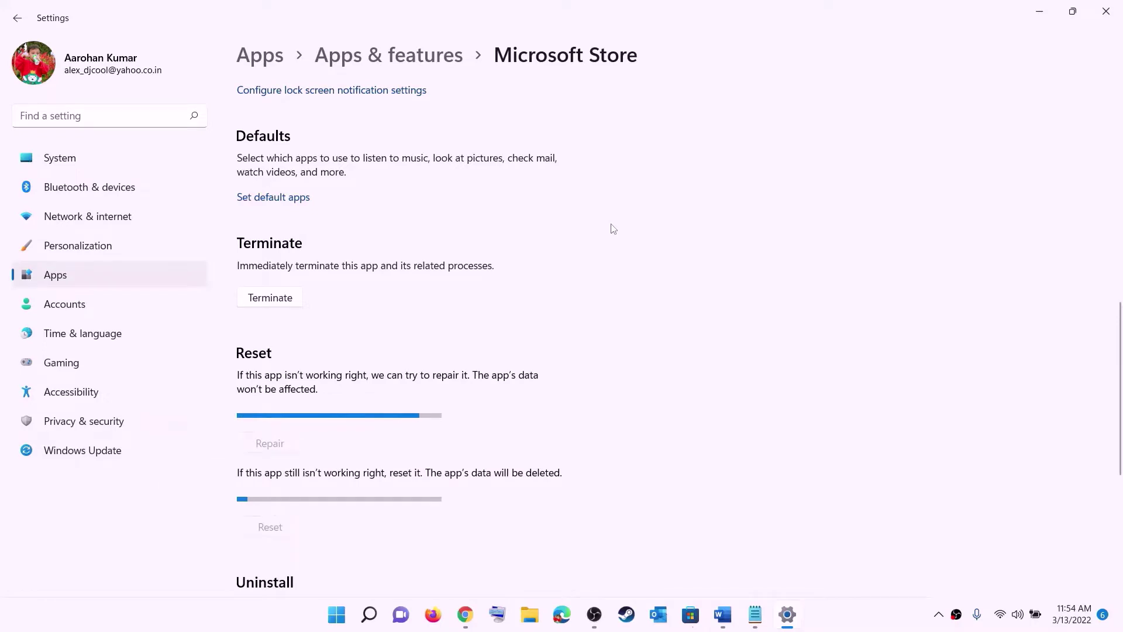
click(729, 616)
scroll(193, 307, down, 3)
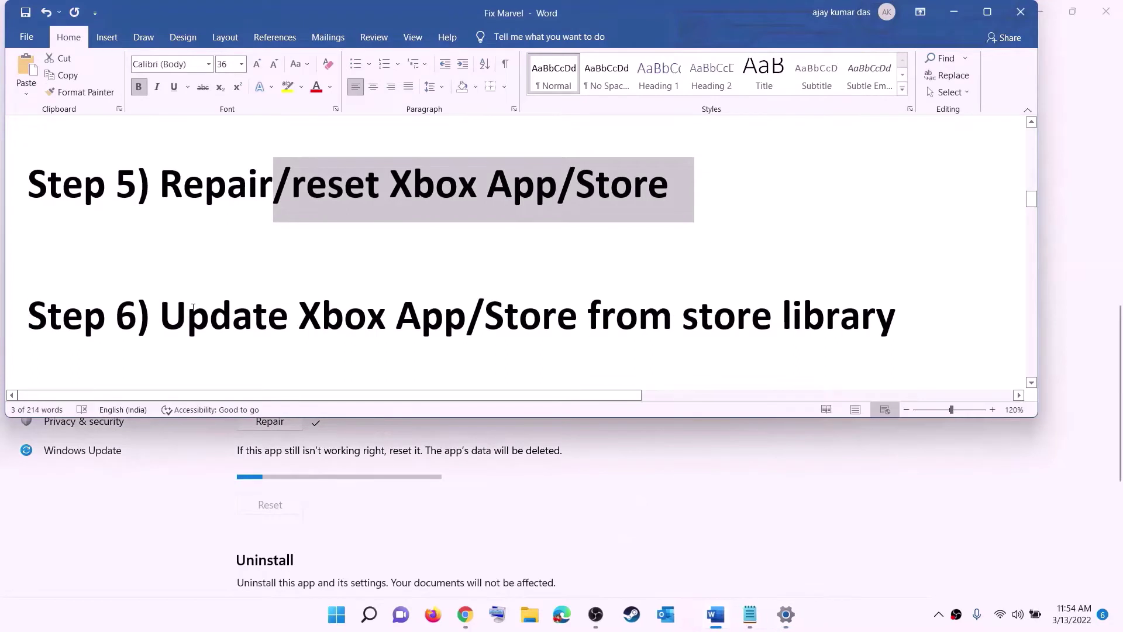
- Note the Step 6 'Update Xbox App/Store' heading and launch Microsoft Store
drag(192, 307, 892, 304)
click(586, 308)
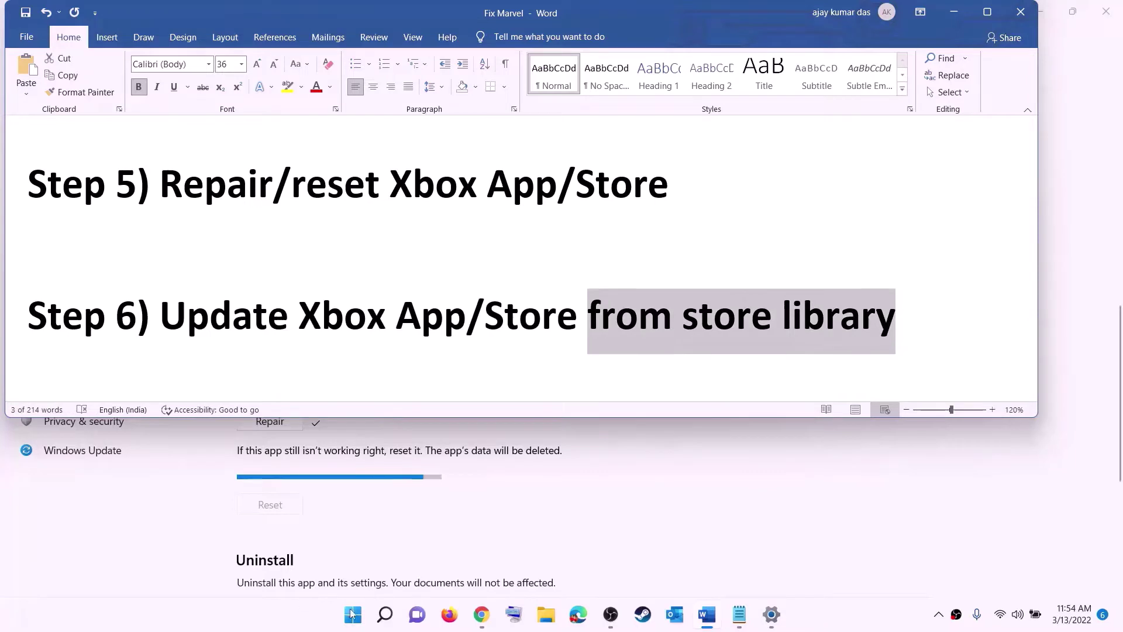
click(352, 614)
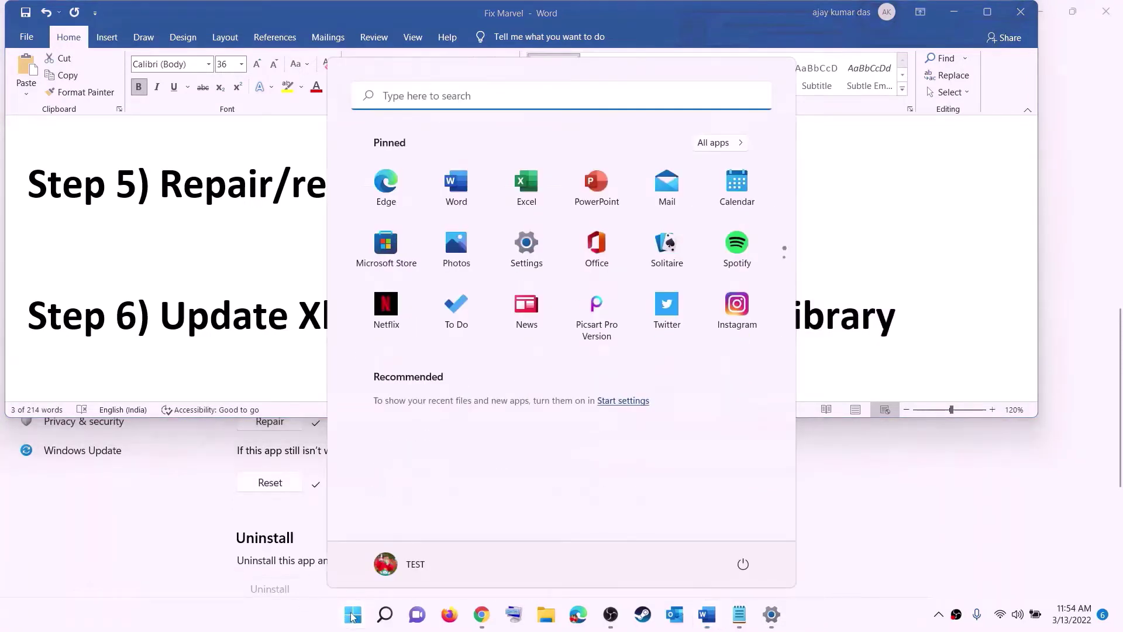
text(store)
click(340, 219)
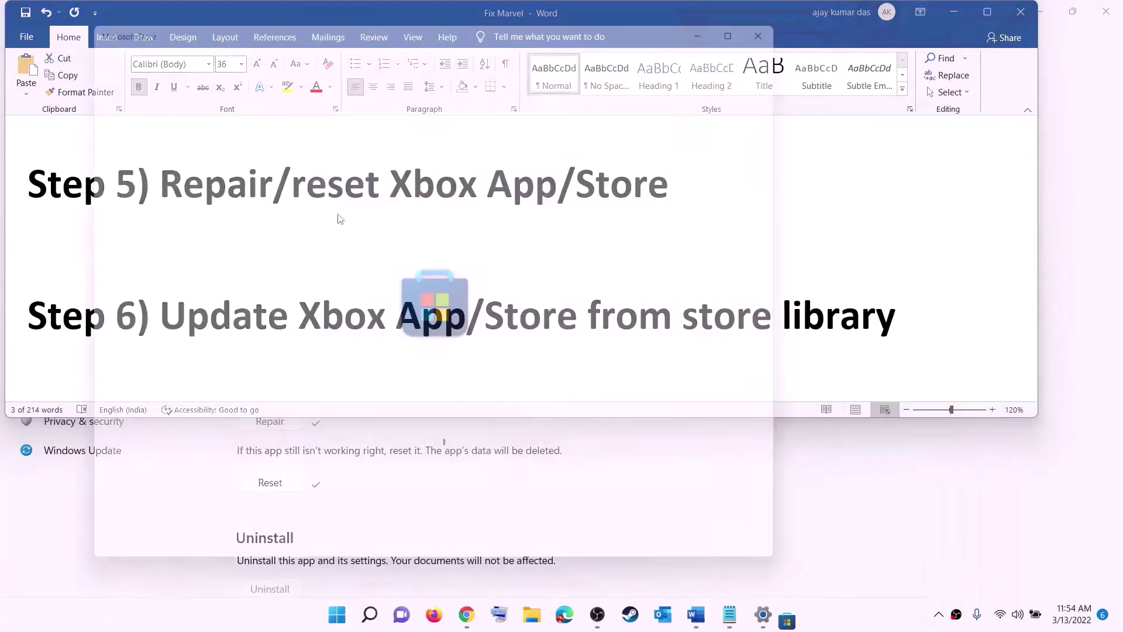
- Maximize the Store, check for updates in the Library, then minimize it
click(762, 11)
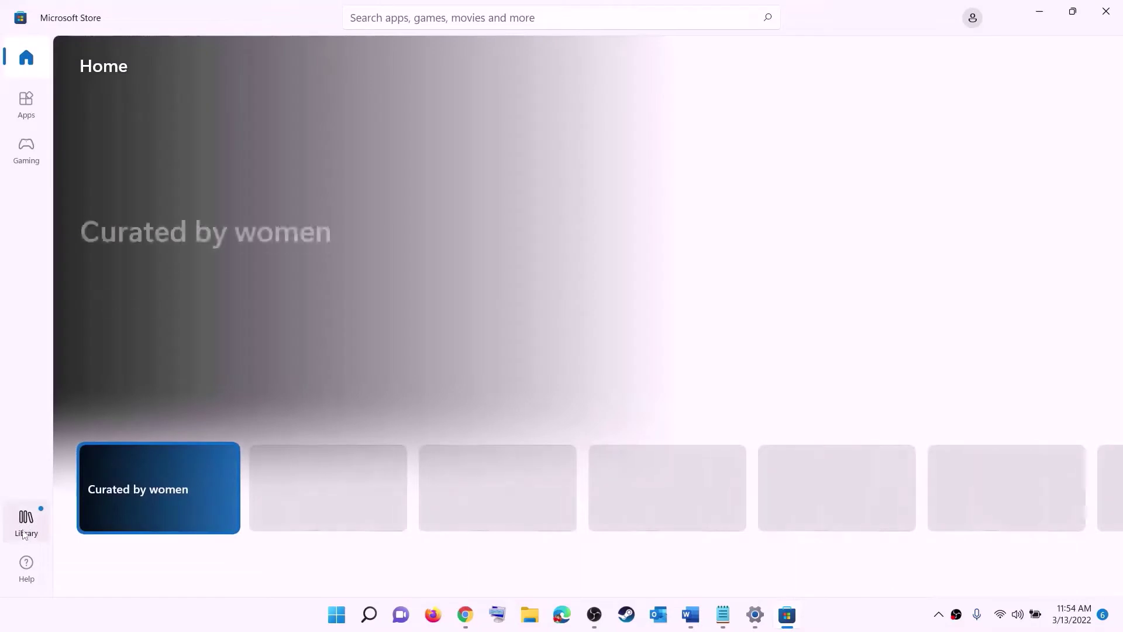
click(27, 530)
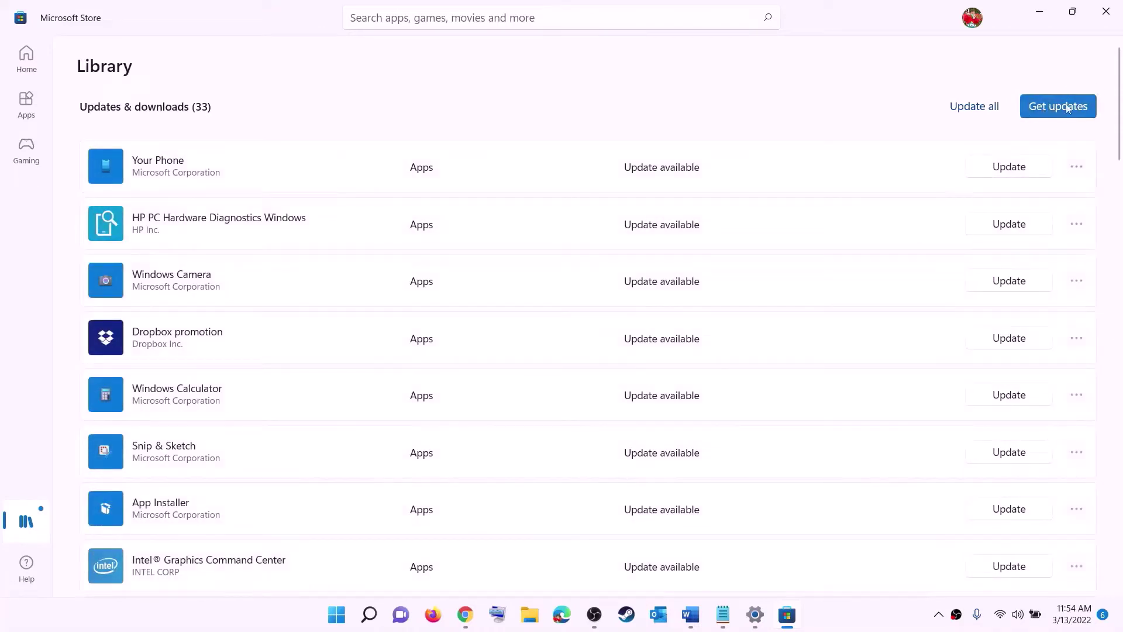
click(1035, 107)
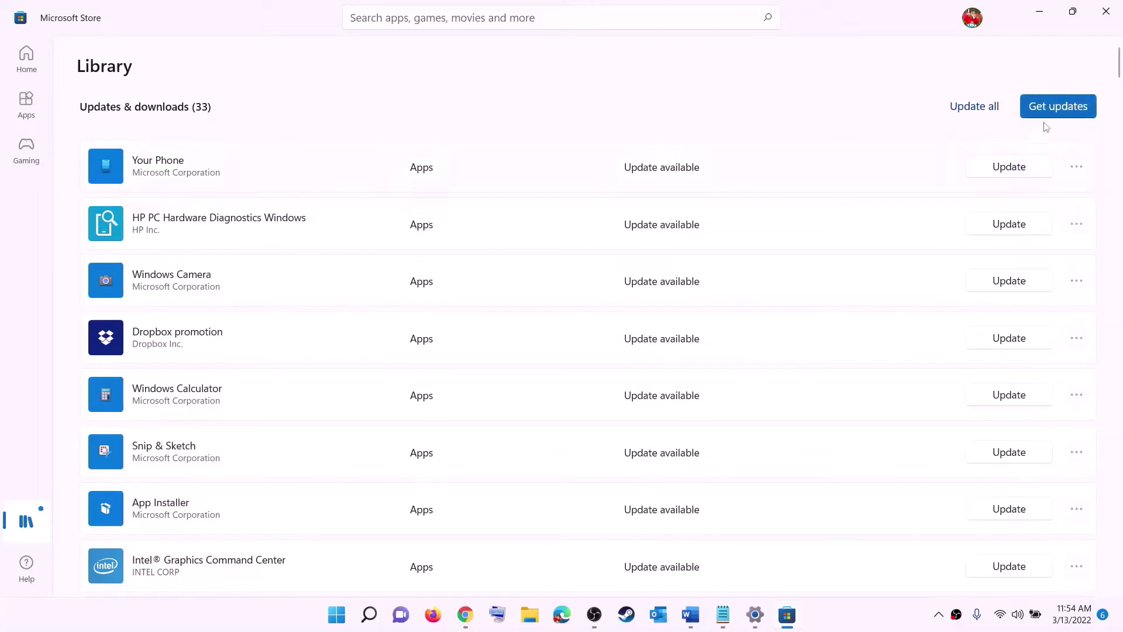
click(1040, 12)
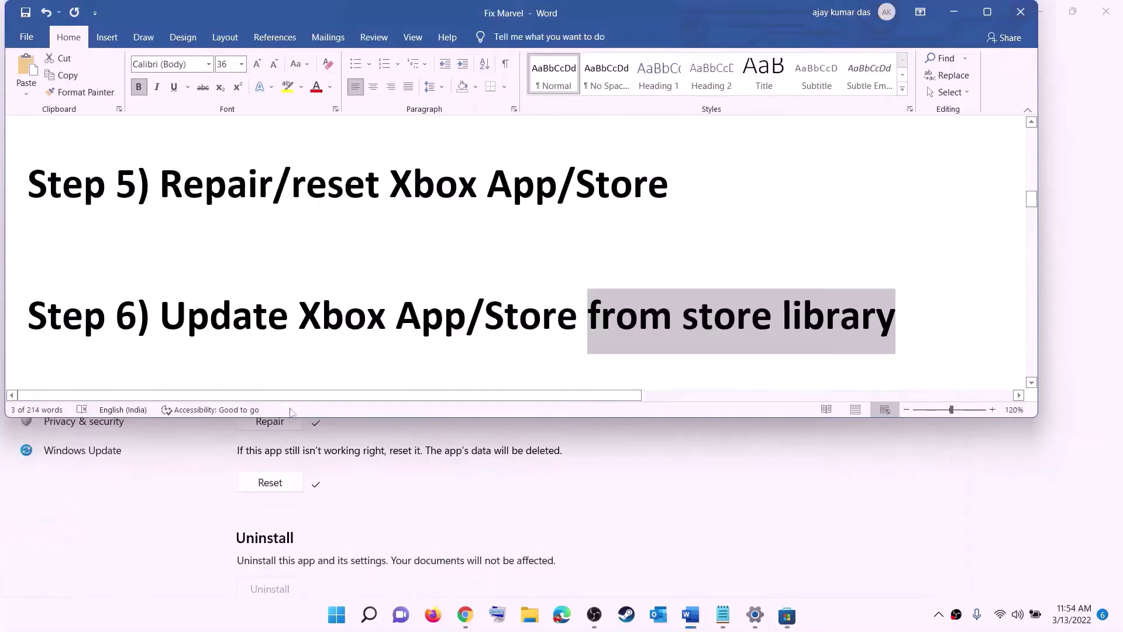
- Copy the Xbox Identity Provider link from the Word guide
scroll(223, 338, down, 2)
scroll(223, 337, down, 2)
drag(276, 278, 751, 278)
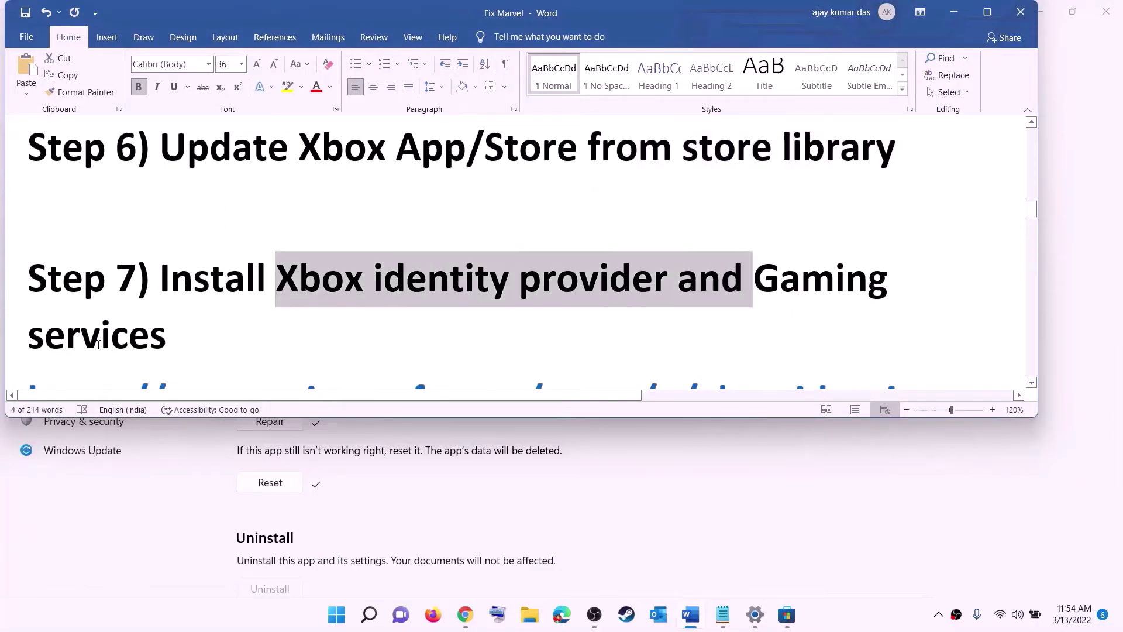
scroll(367, 313, down, 2)
scroll(366, 313, down, 2)
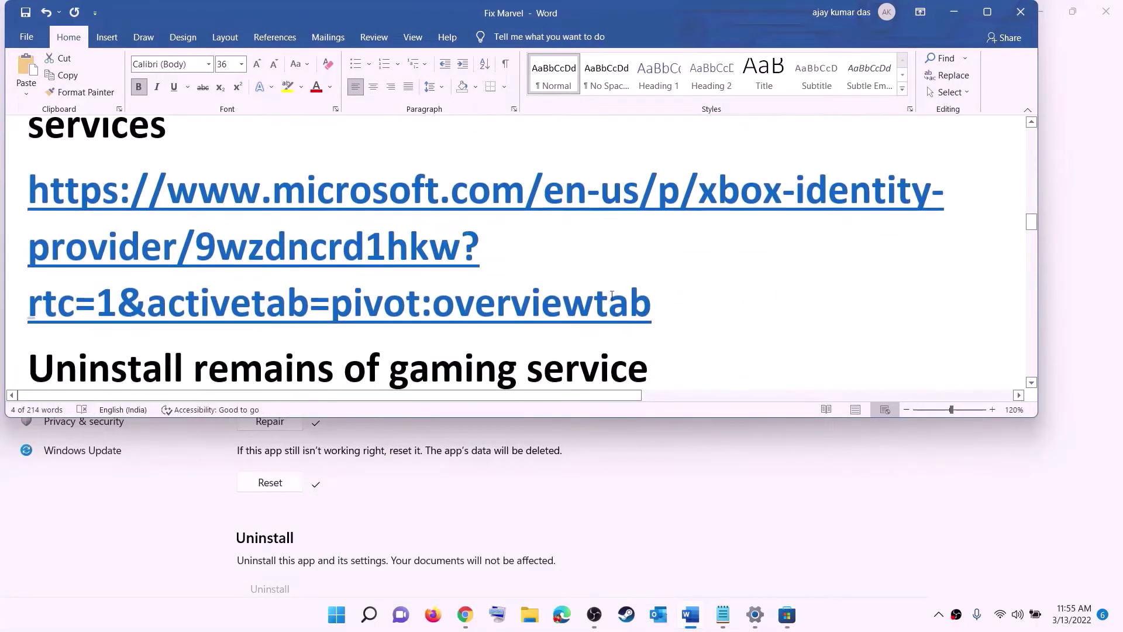
triple_click(40, 213)
right_click(196, 237)
click(223, 260)
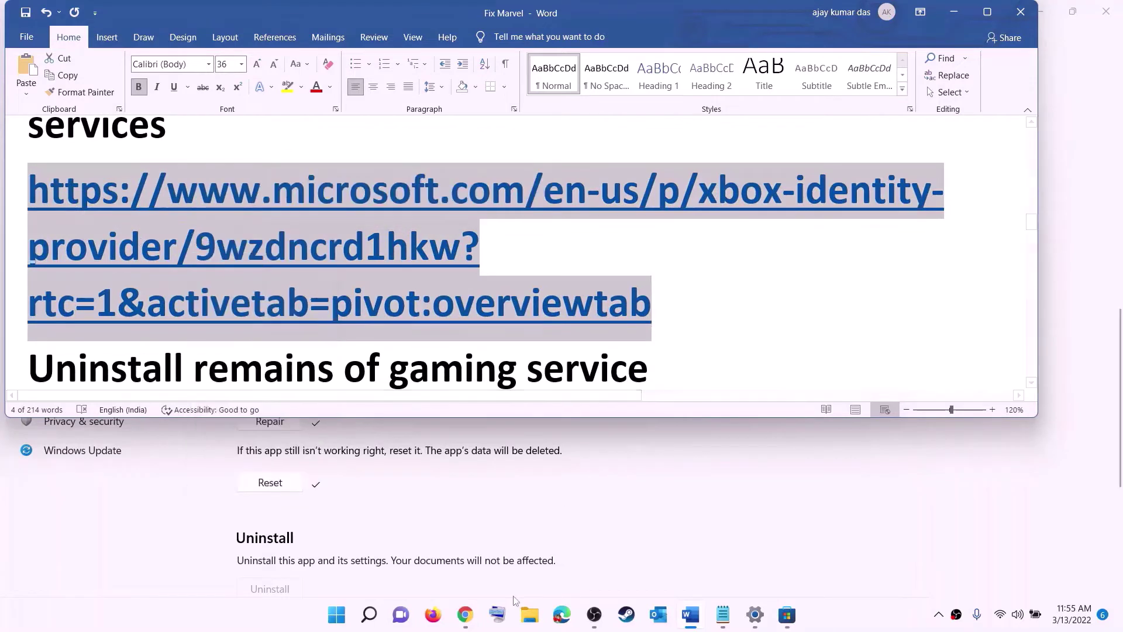
- Get Xbox Identity Provider from its Chrome page and open it in Microsoft Store
click(466, 614)
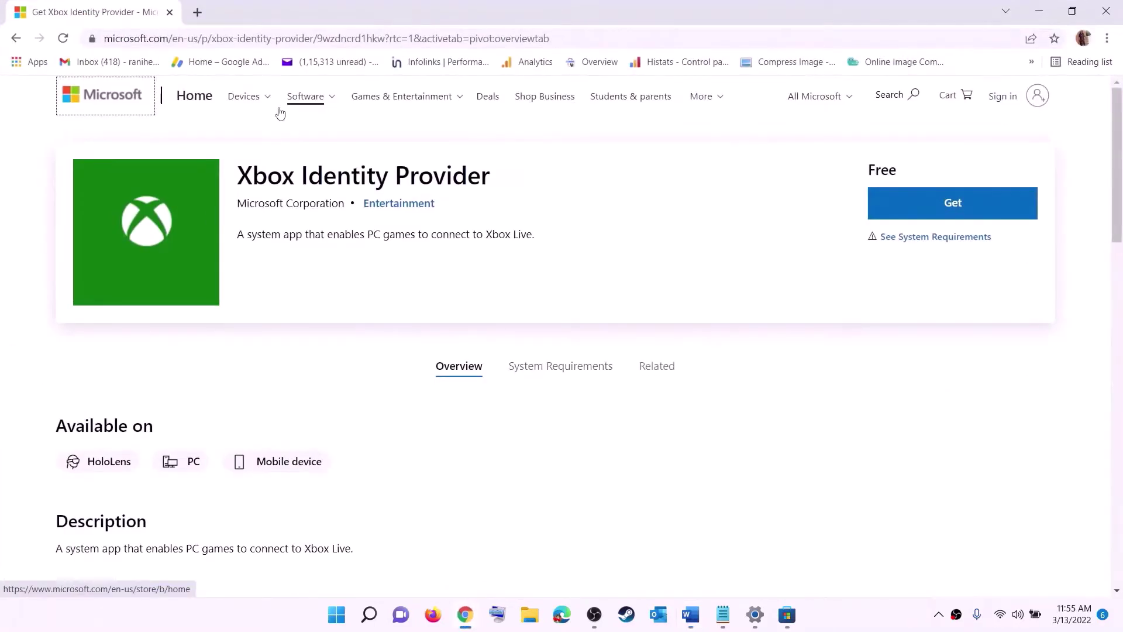
click(949, 209)
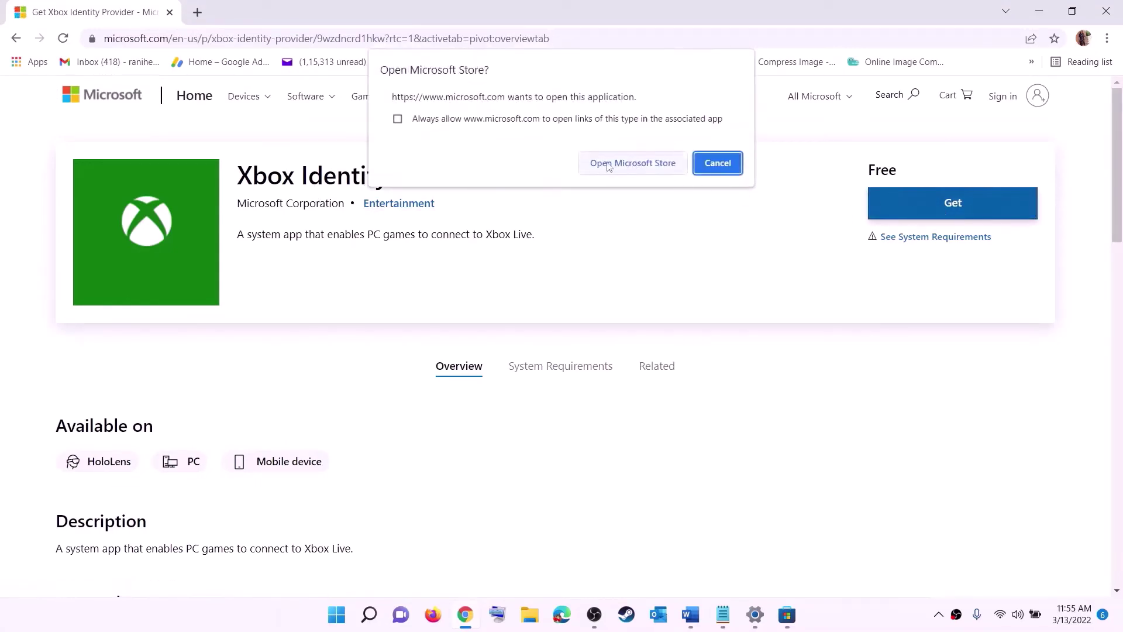
click(625, 166)
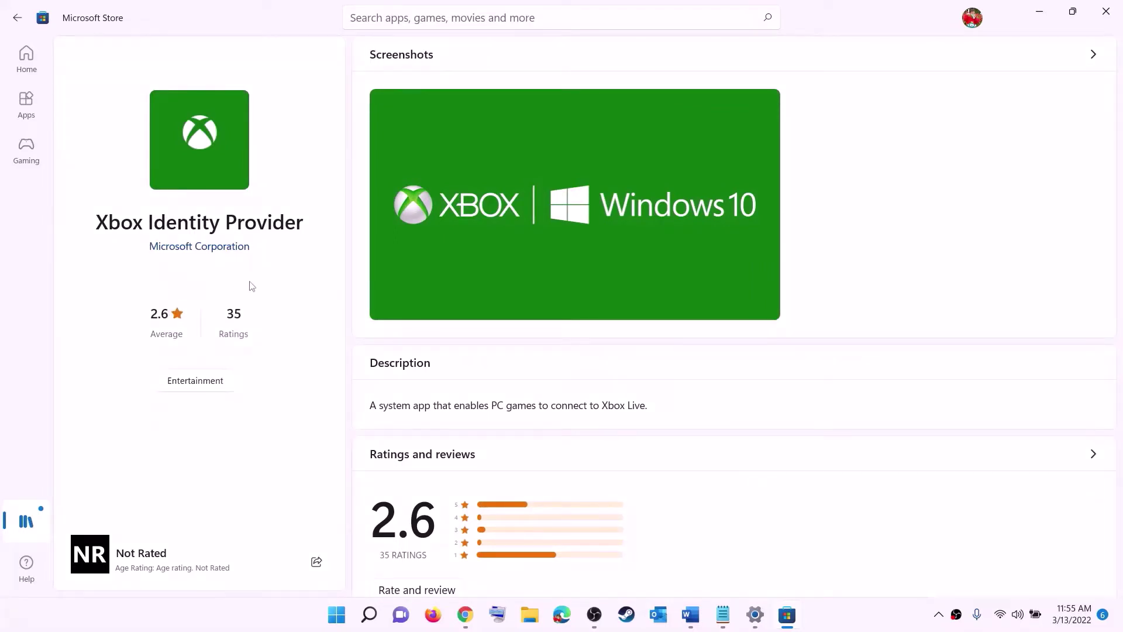
triple_click(114, 232)
click(201, 284)
key(alt+Tab)
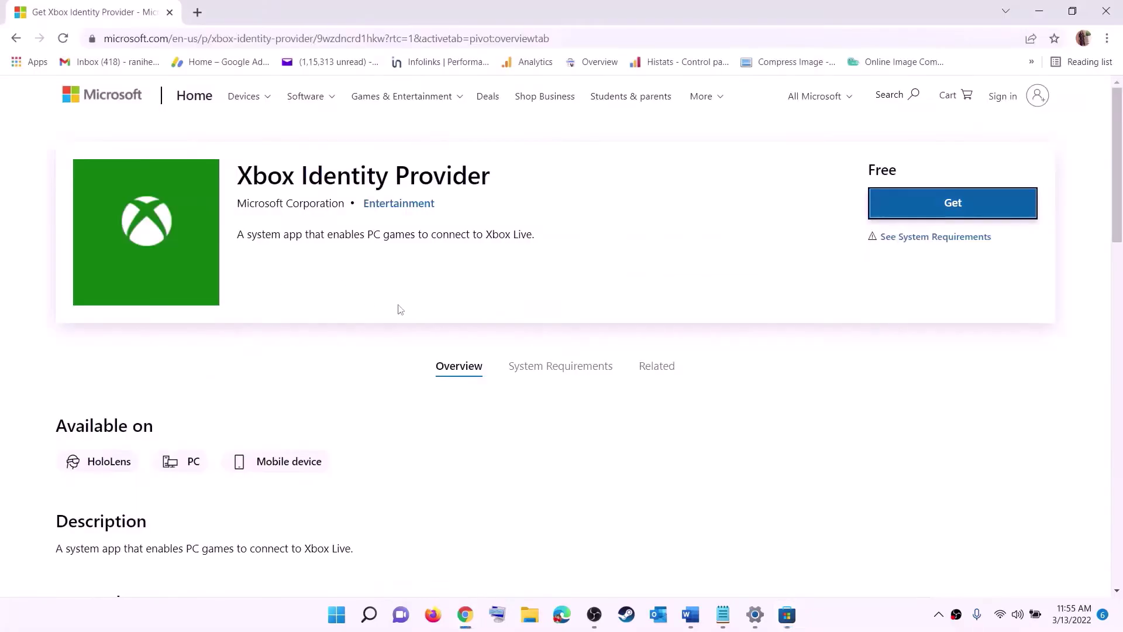
- Copy the Gaming Services get-appxpackage removal command from the Word guide
click(690, 614)
scroll(443, 289, down, 3)
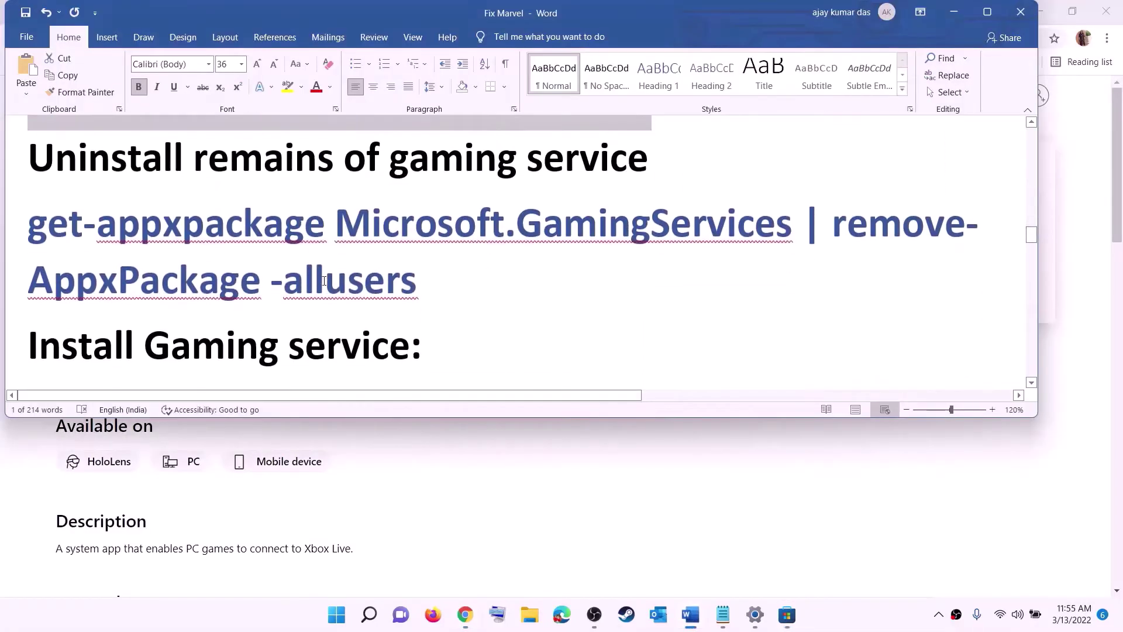
drag(443, 290, 27, 222)
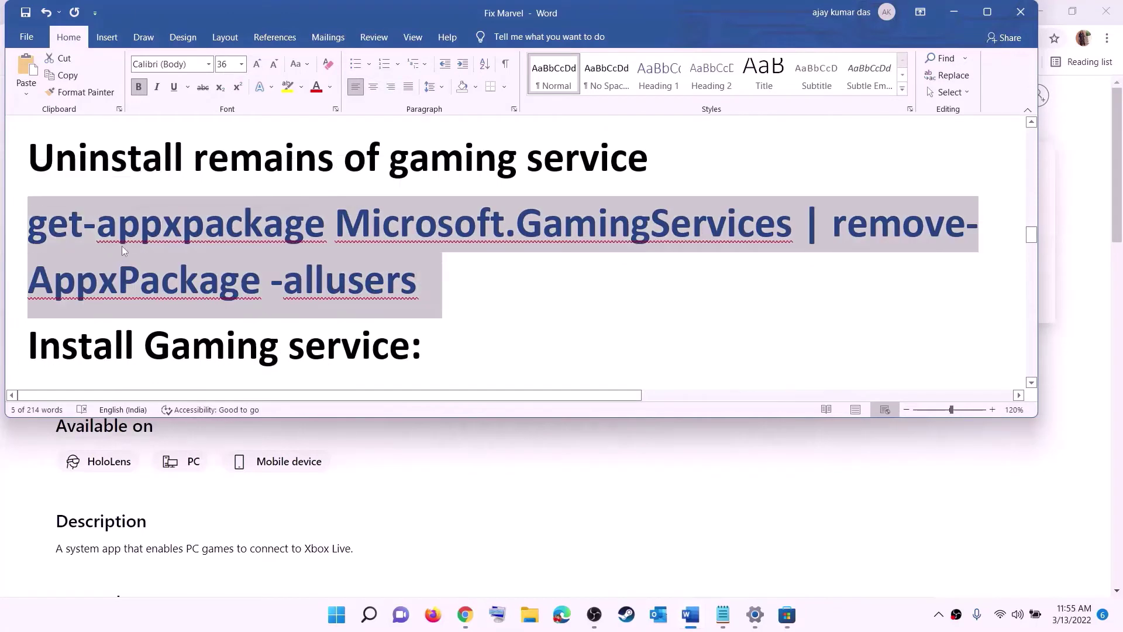
right_click(122, 246)
click(156, 273)
- Launch Windows PowerShell as administrator and accept the UAC prompt
click(337, 616)
text(powers)
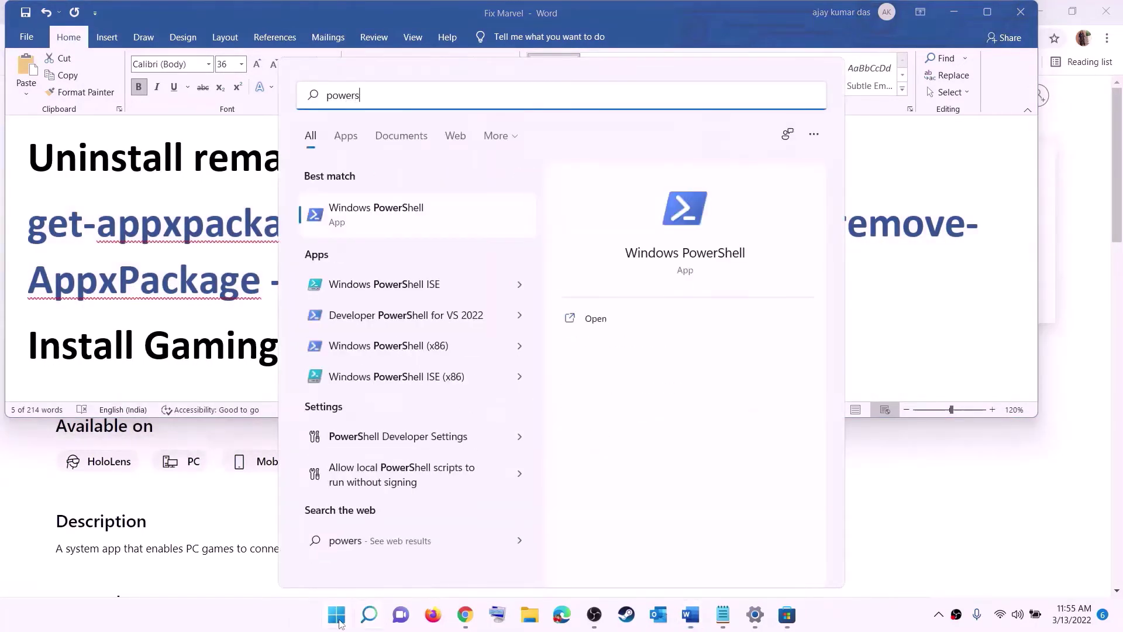
text(hell)
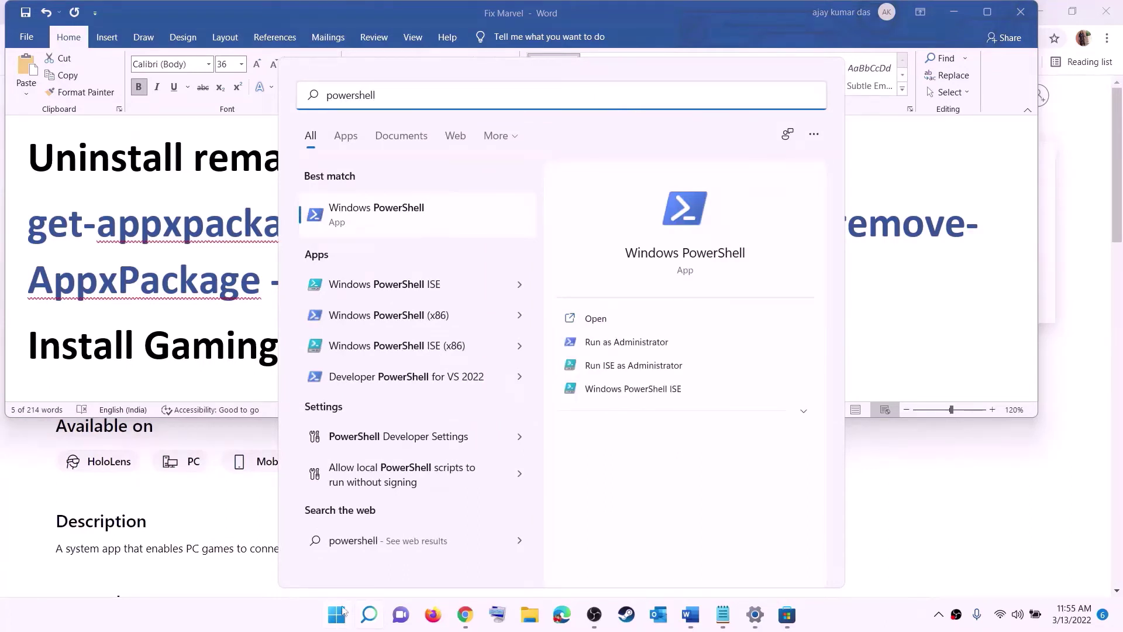
right_click(384, 224)
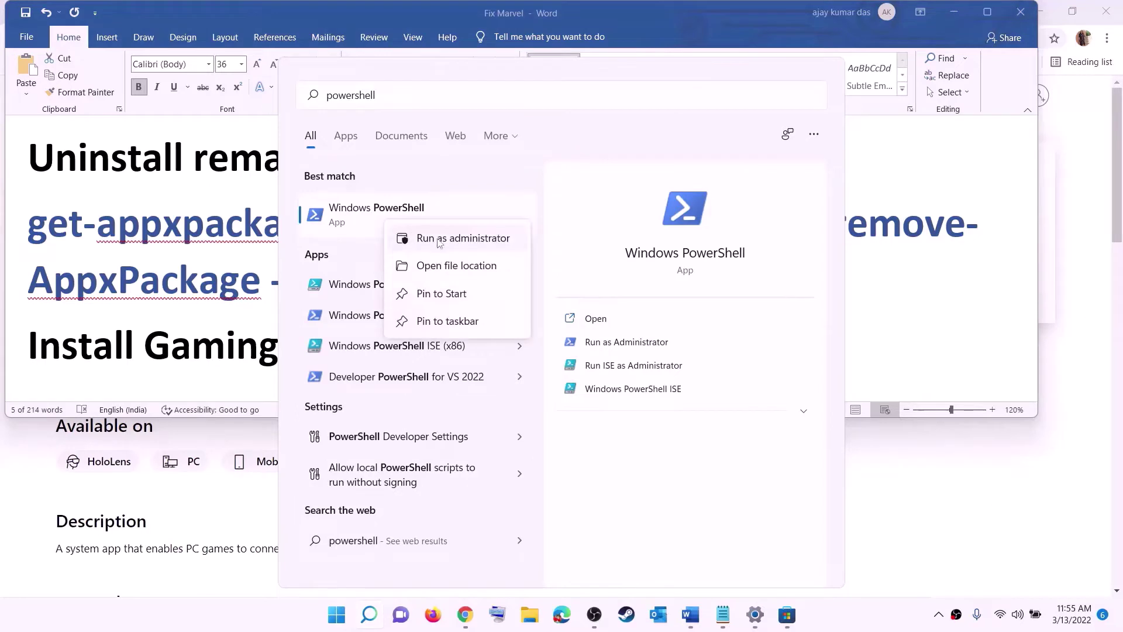
click(470, 240)
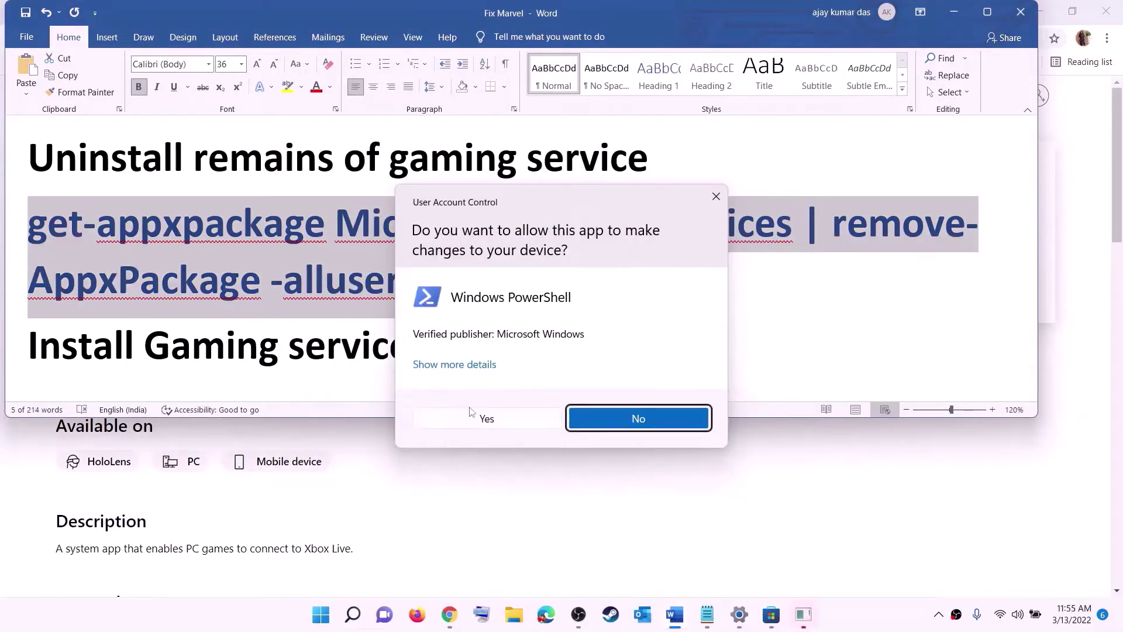
click(487, 419)
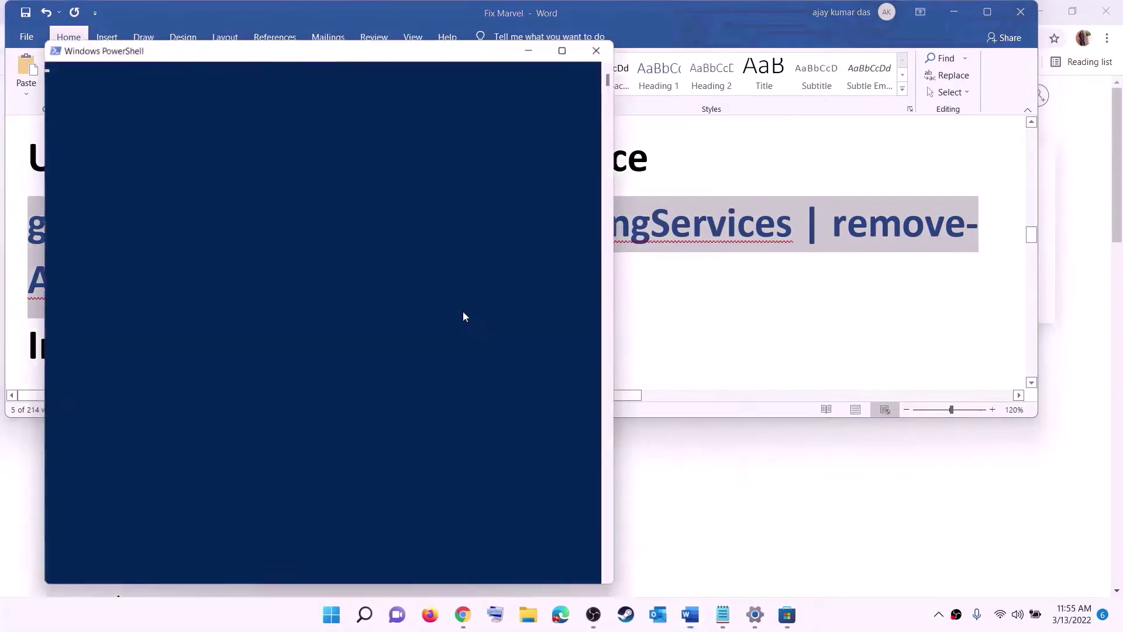
- Paste and run the Gaming Services removal command in the PowerShell window
drag(418, 56, 524, 129)
key(ctrl+v)
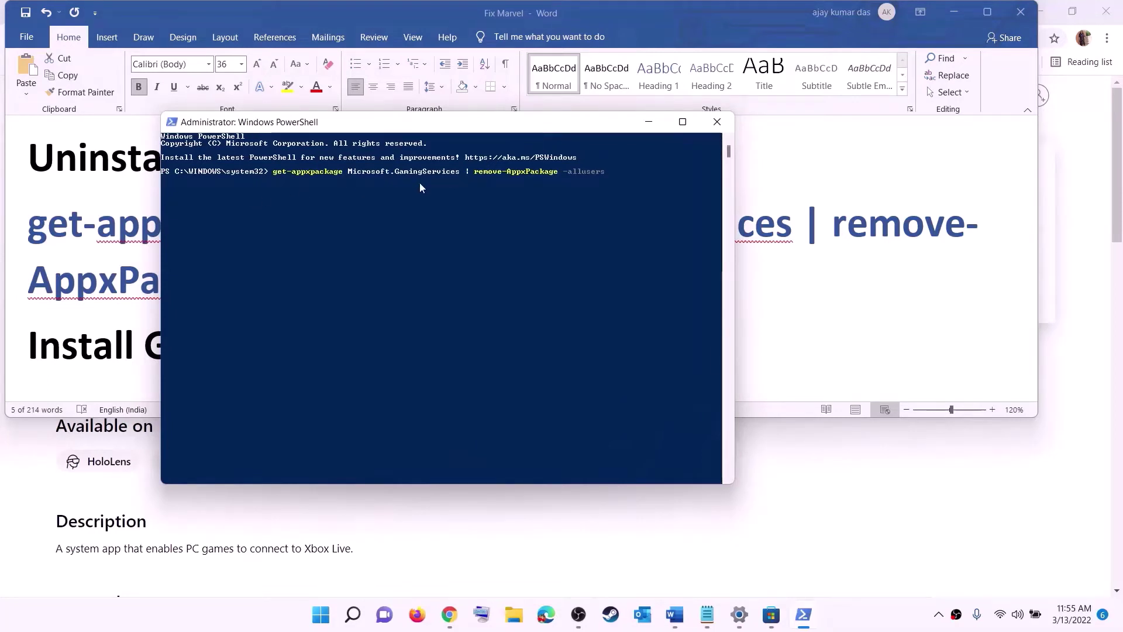
key(Return)
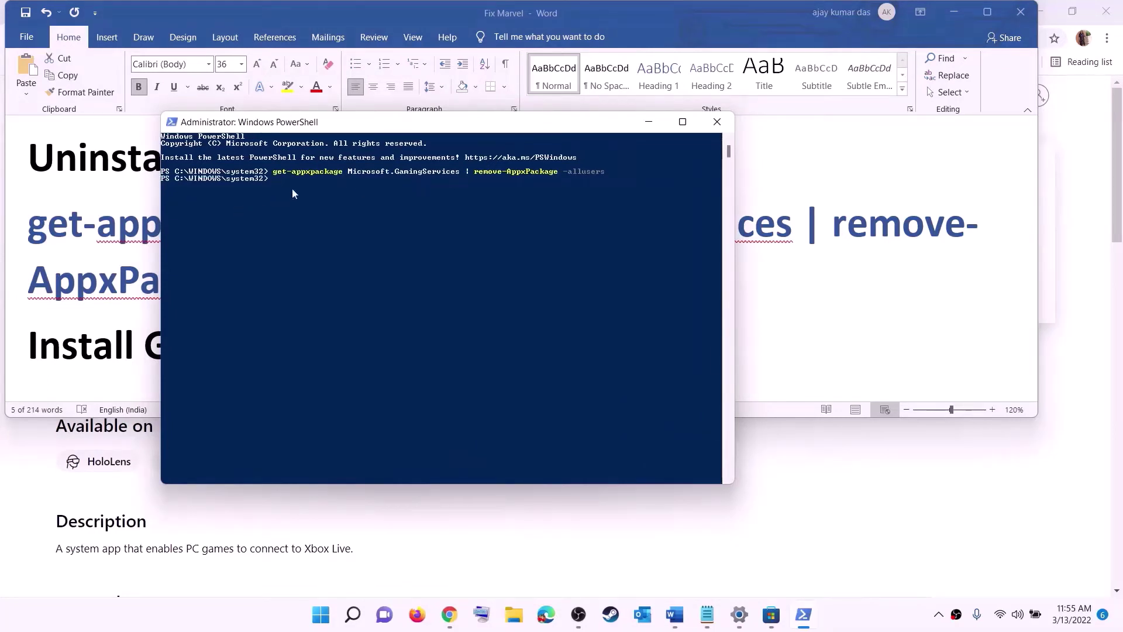
key(alt+Tab)
scroll(584, 306, down, 3)
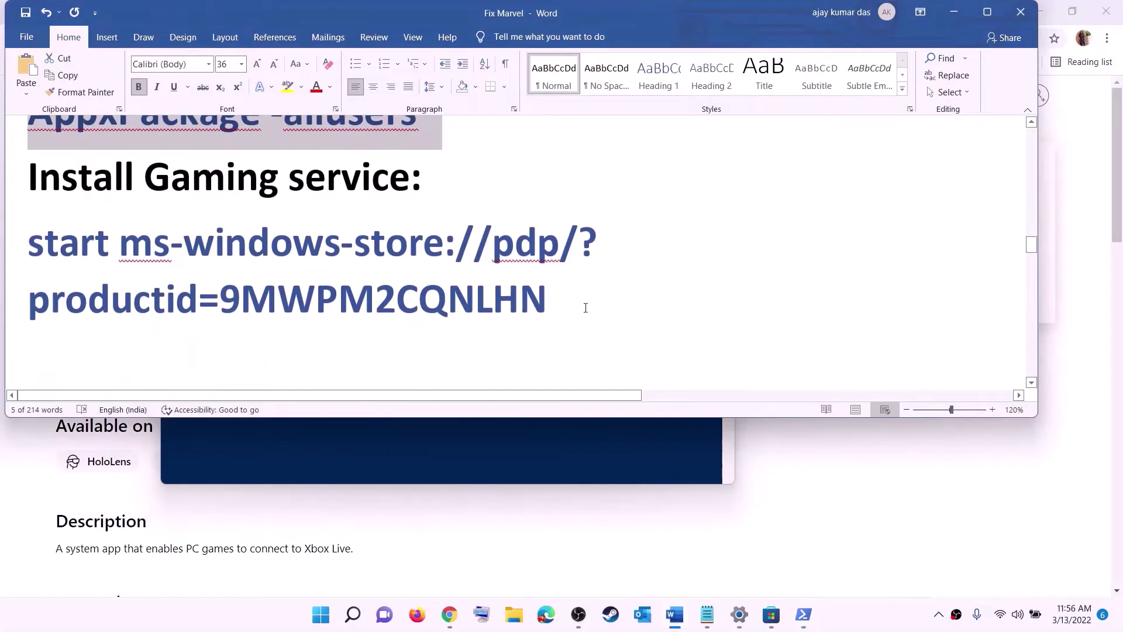
drag(584, 306, 1, 267)
- Copy the 'start ms-windows-store' command and run it in PowerShell
right_click(123, 261)
click(155, 291)
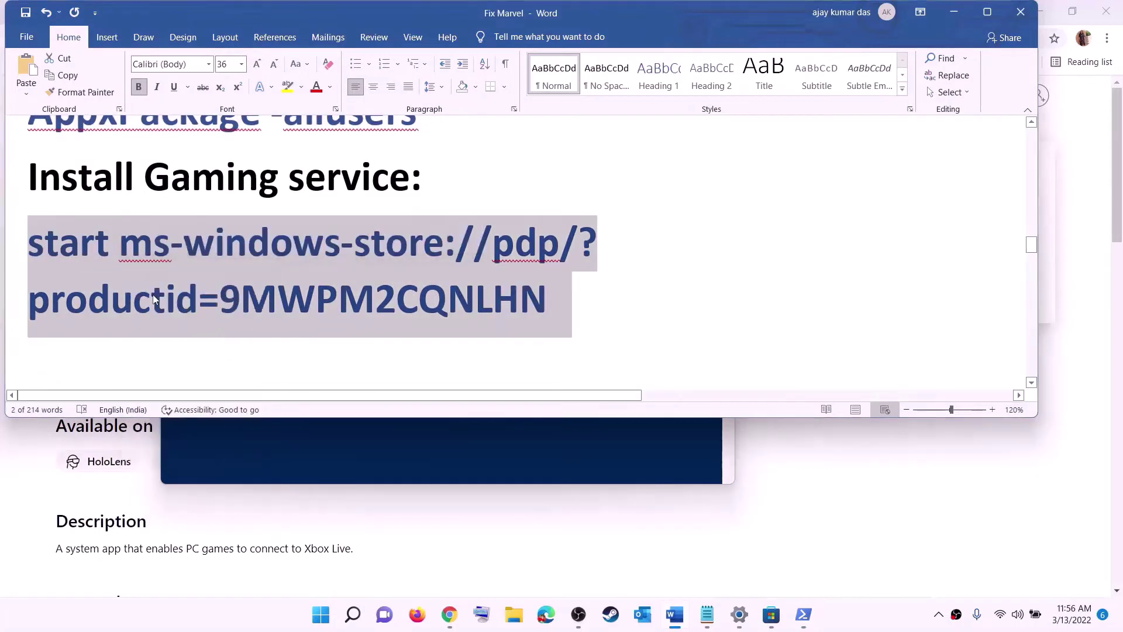
key(alt+Tab)
right_click(335, 252)
key(Return)
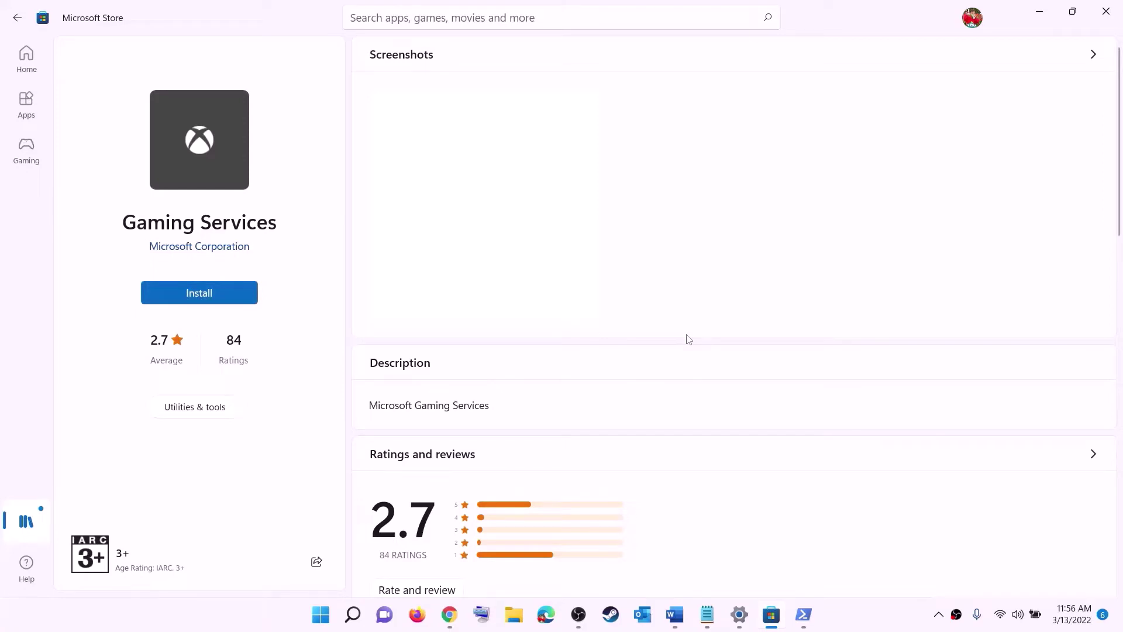
- Install Gaming Services from Microsoft Store, then scroll the Word guide to the services list
click(500, 426)
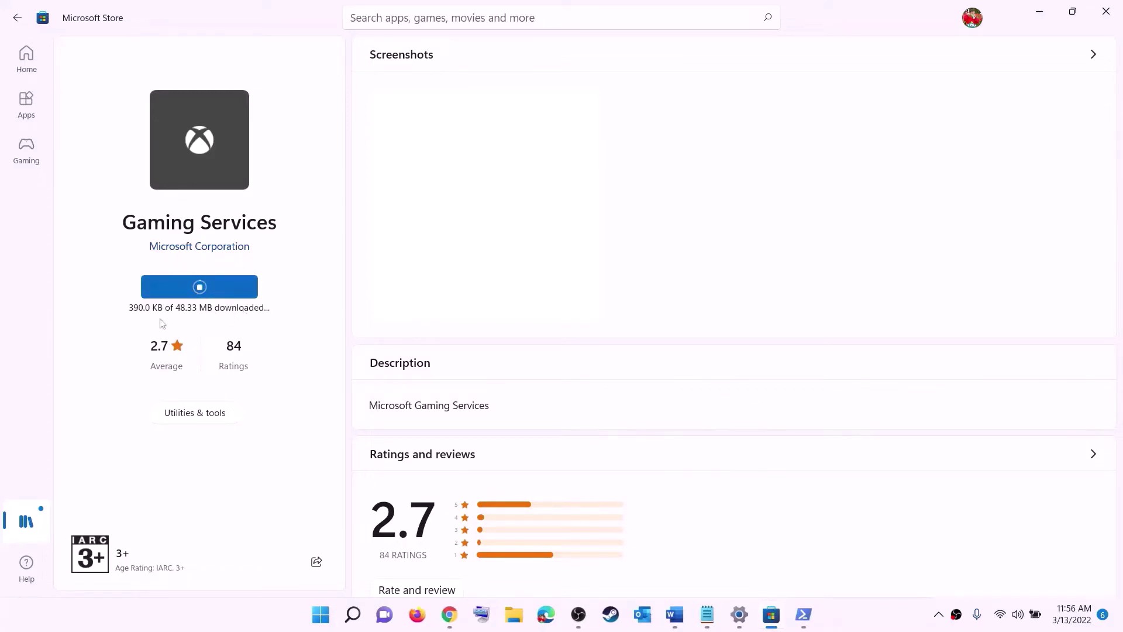
click(675, 616)
scroll(372, 302, down, 5)
scroll(372, 302, down, 3)
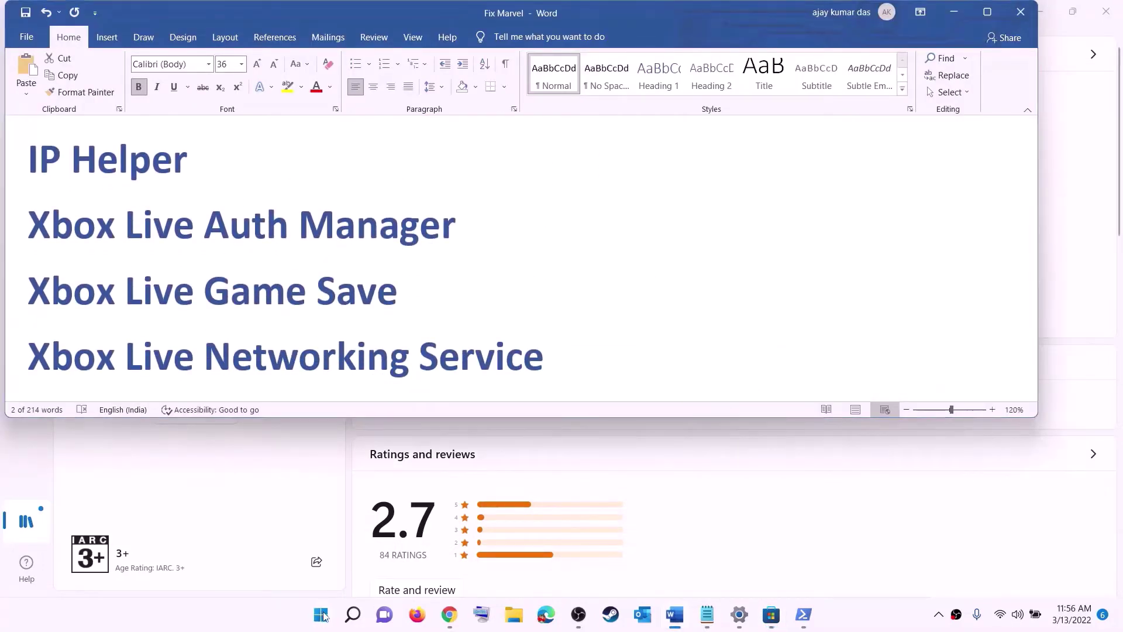
- Open Services and set IP Helper's startup type to Automatic
click(322, 614)
text(serv)
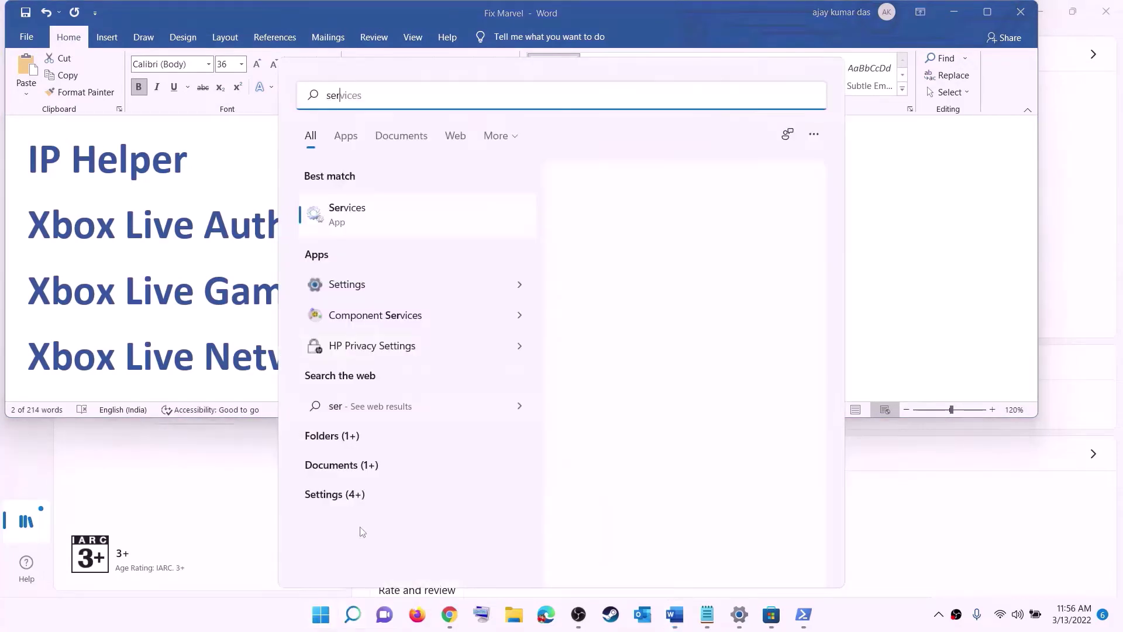
click(313, 218)
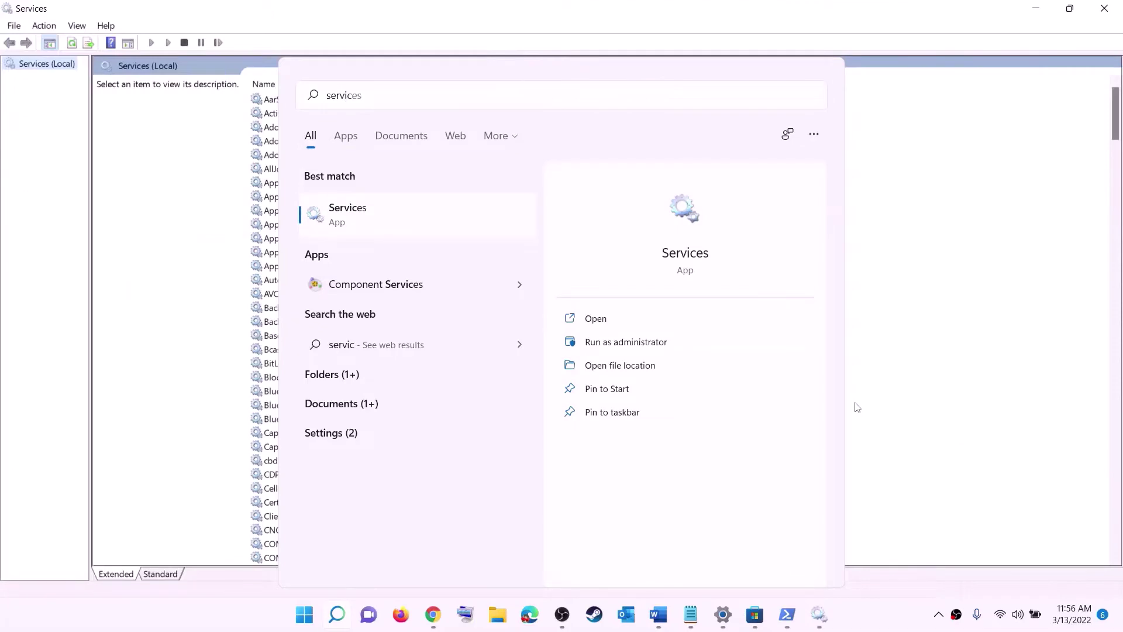
click(323, 350)
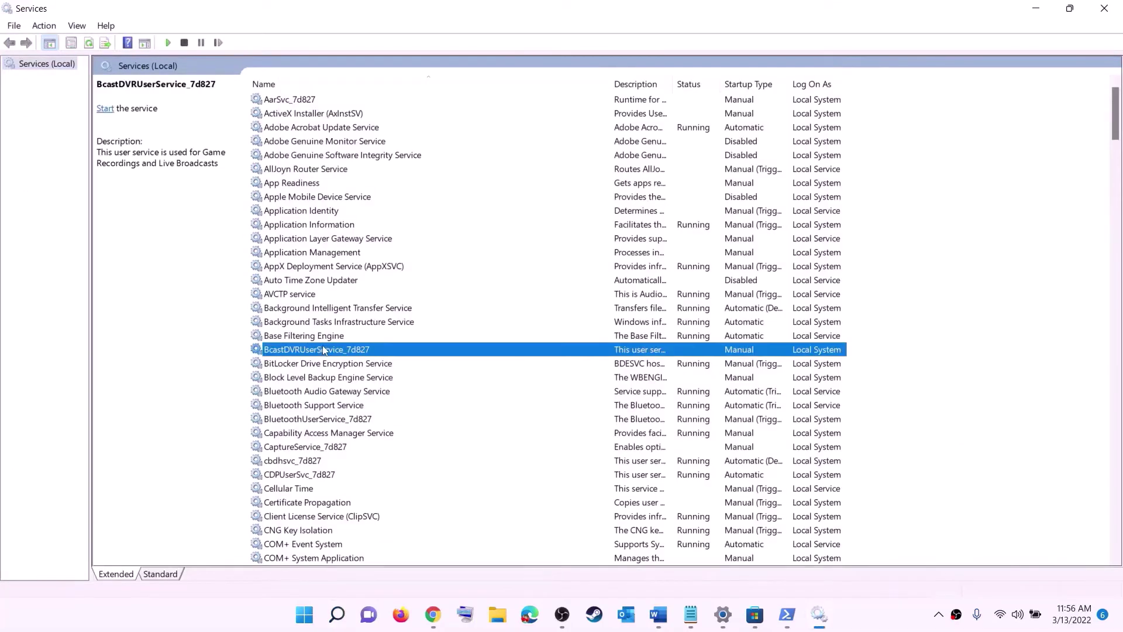
key(i)
click(293, 337)
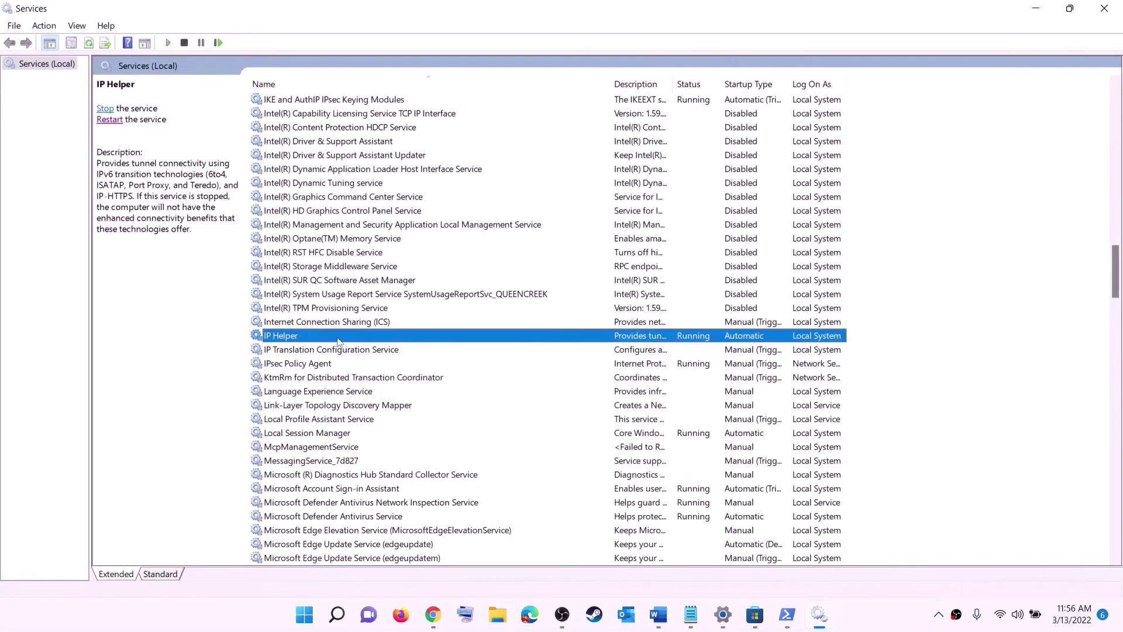
double_click(337, 339)
click(513, 290)
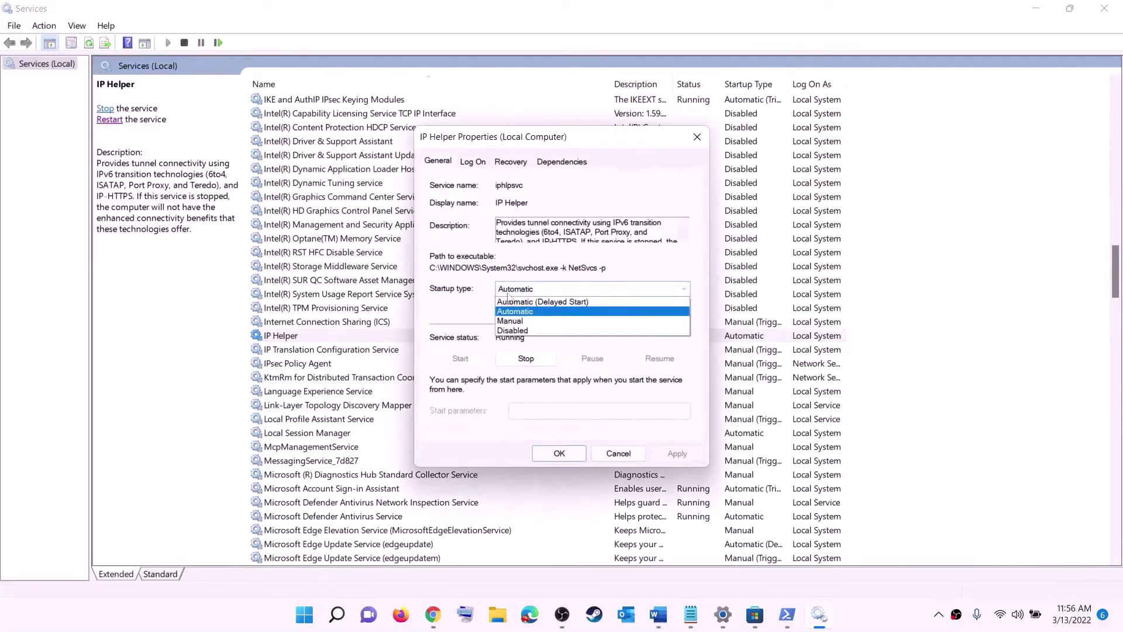
click(518, 311)
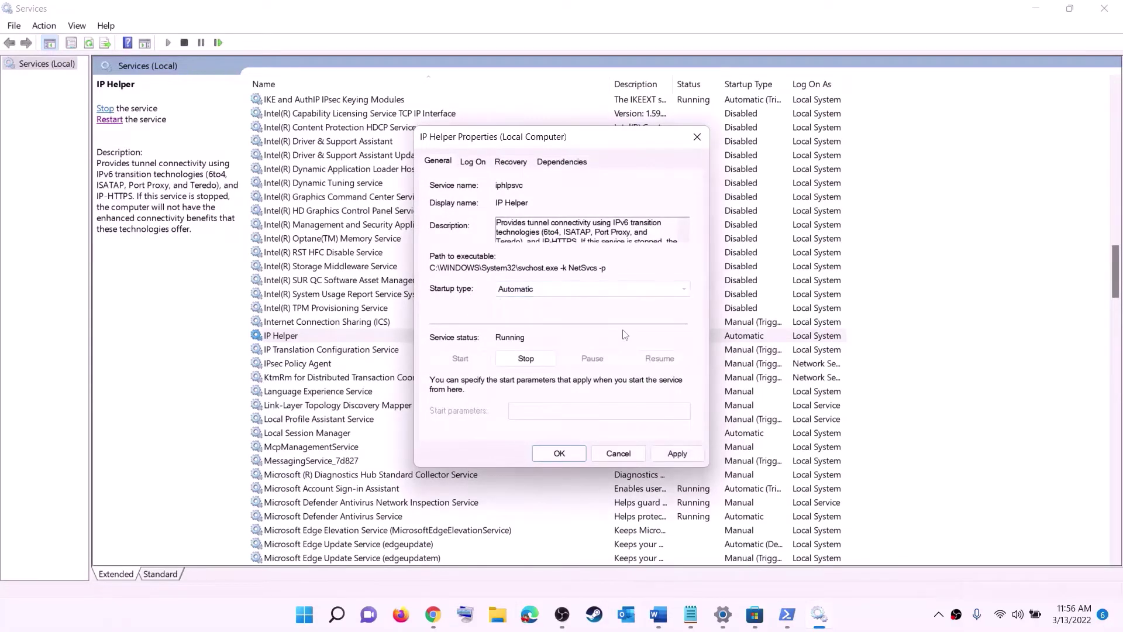
click(677, 454)
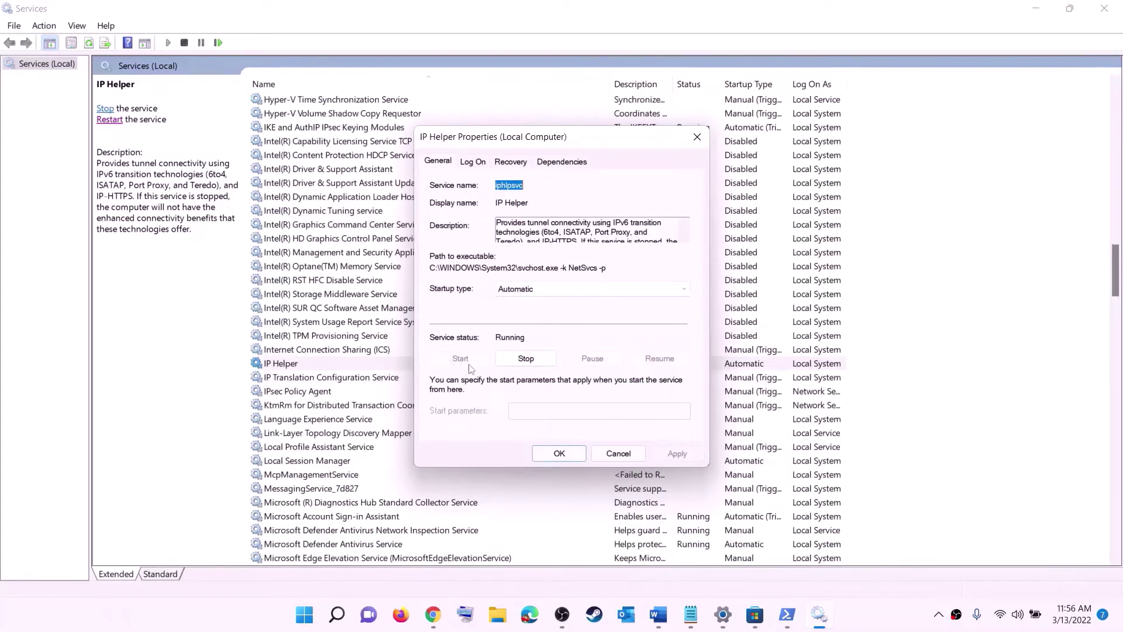
click(559, 453)
- Set Xbox Accessory Management Service and Xbox Live Auth Manager to Automatic startup
click(347, 425)
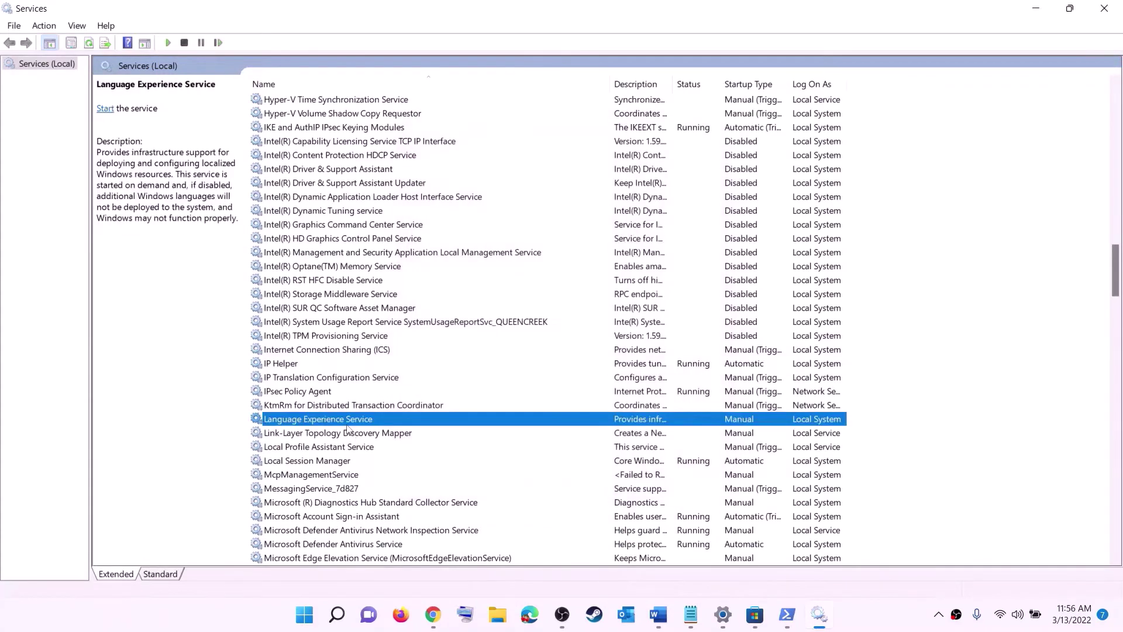
key(x)
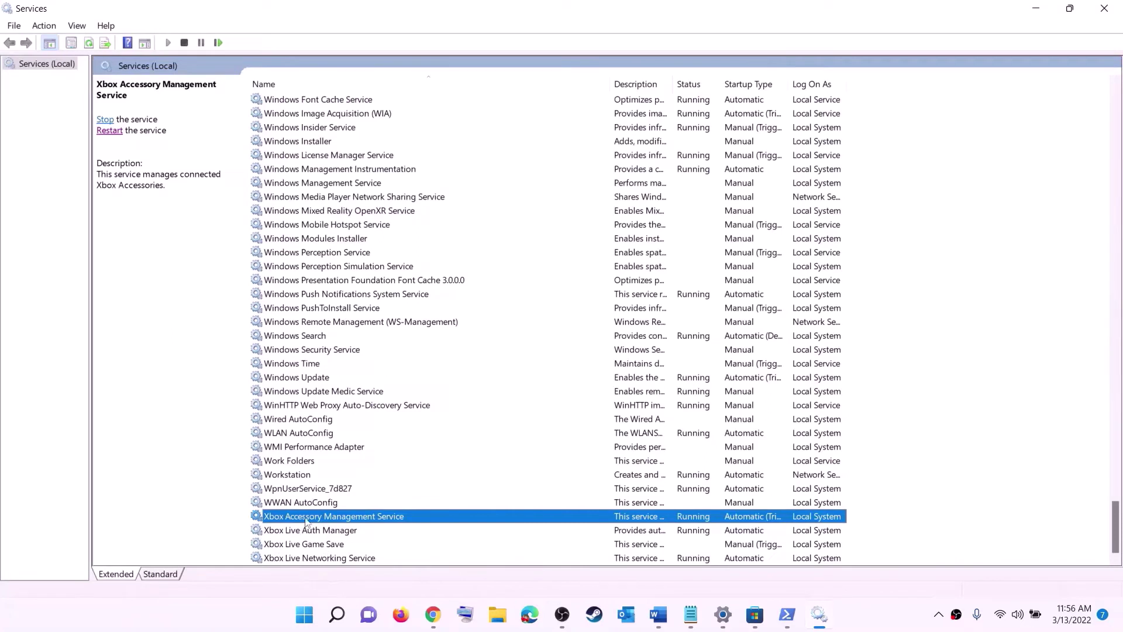
double_click(309, 519)
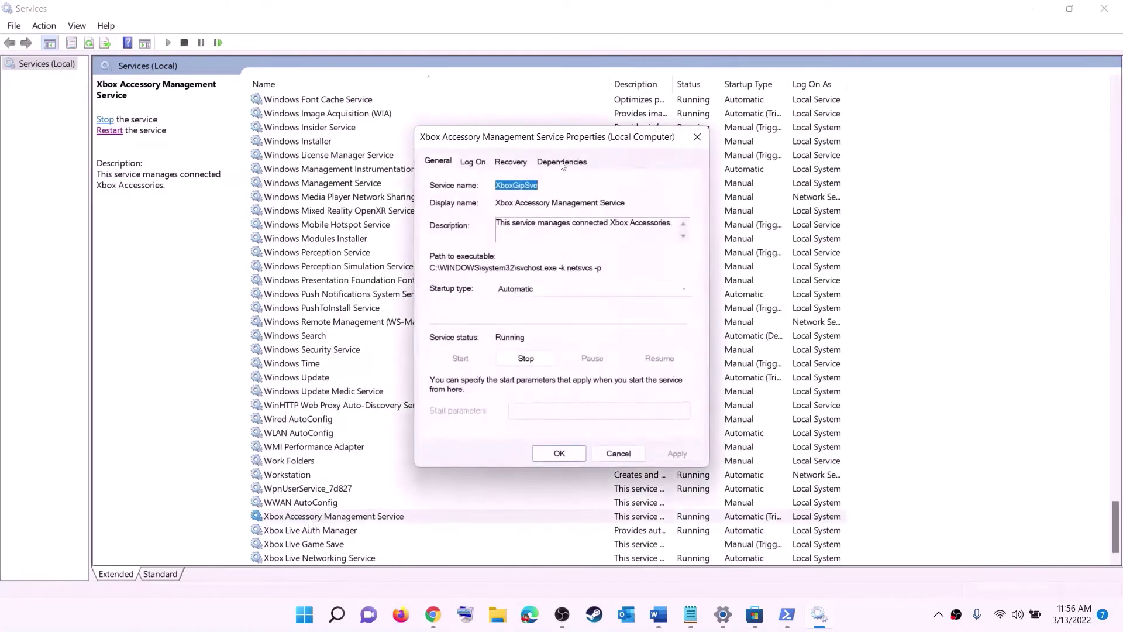
click(544, 293)
click(536, 310)
click(678, 457)
click(560, 455)
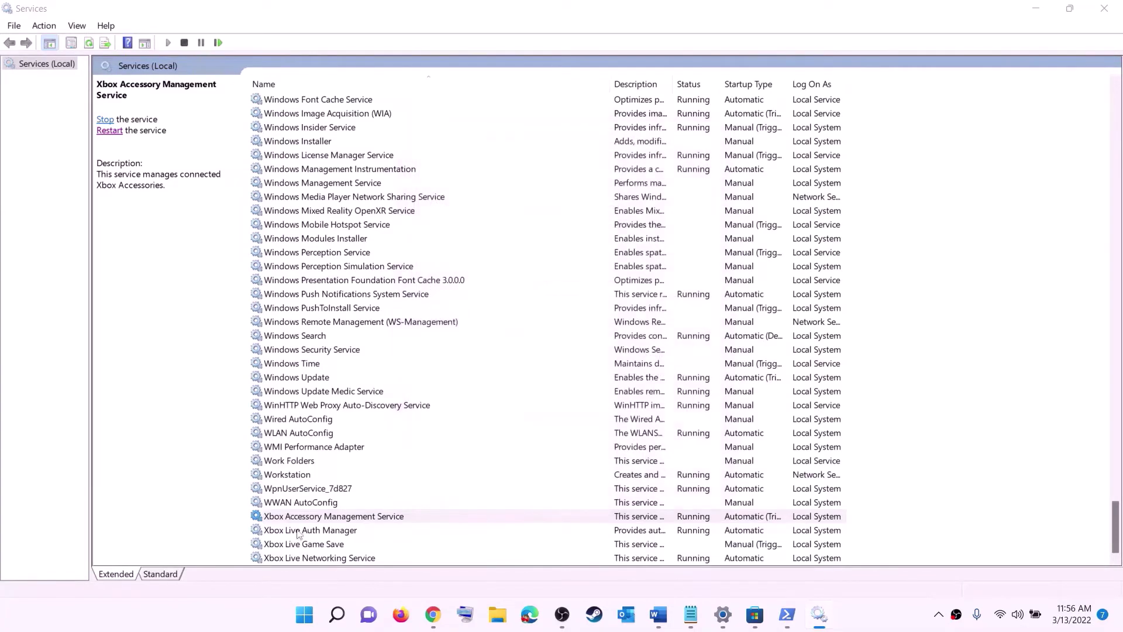
double_click(310, 531)
click(594, 308)
click(544, 331)
click(692, 473)
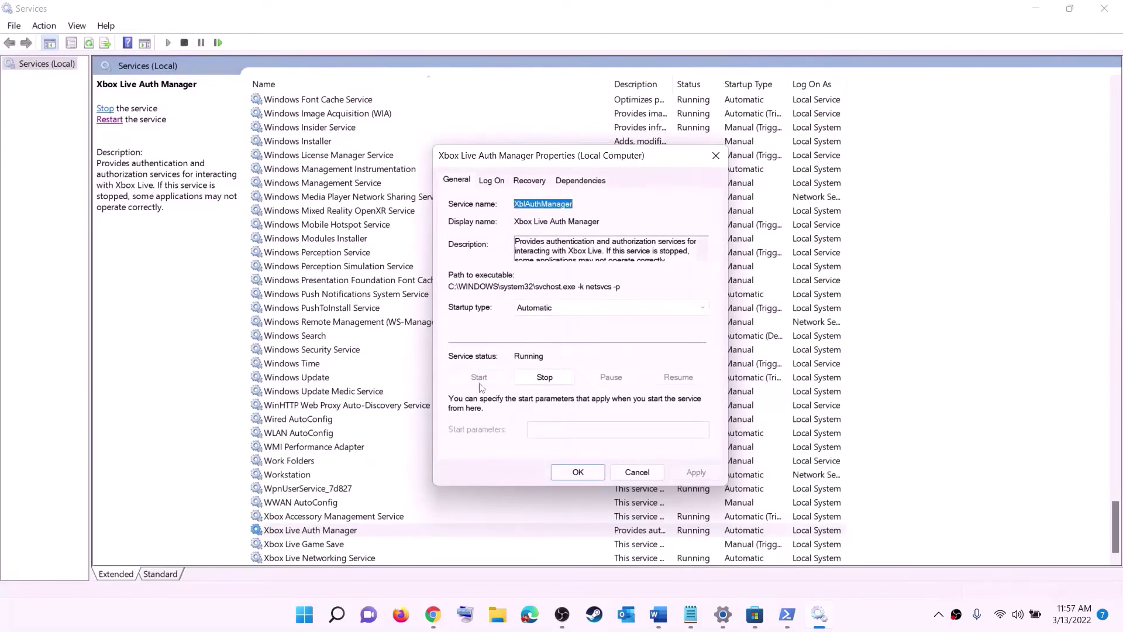
click(578, 472)
- Set Xbox Live Game Save to Automatic and start it; set Xbox Live Networking to Automatic
double_click(310, 544)
click(566, 291)
click(544, 312)
click(667, 453)
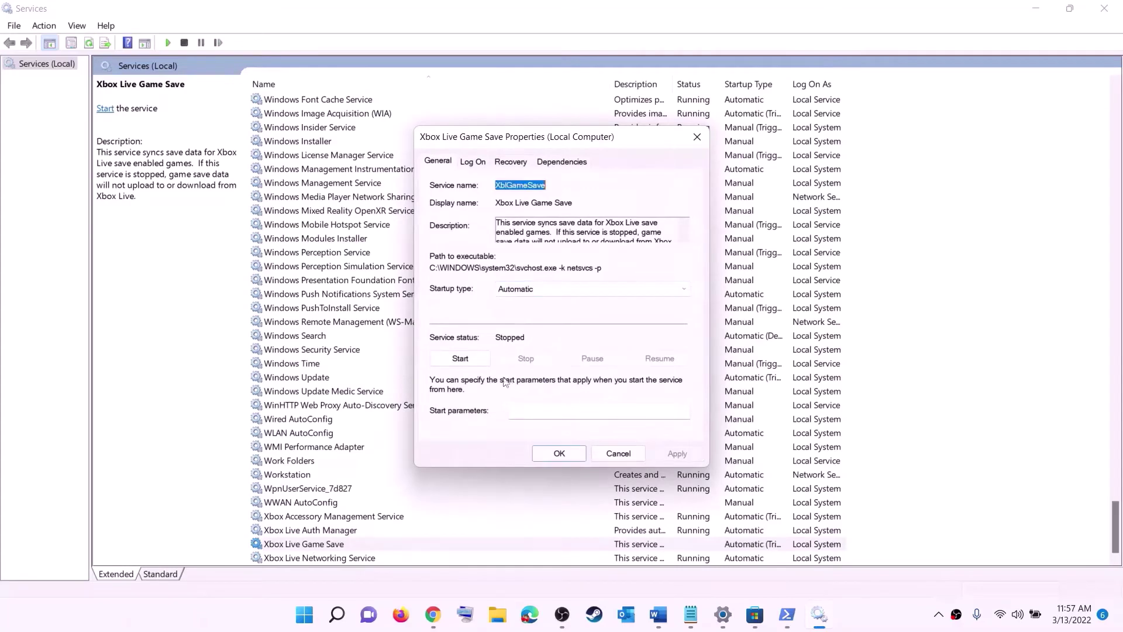
click(466, 357)
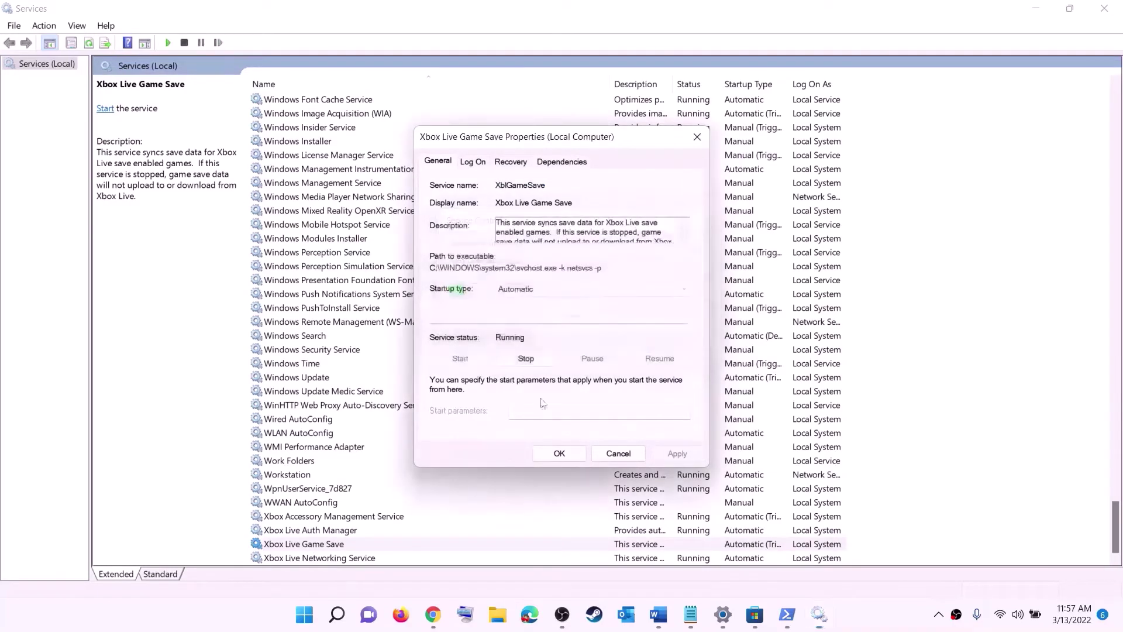
click(560, 453)
click(328, 559)
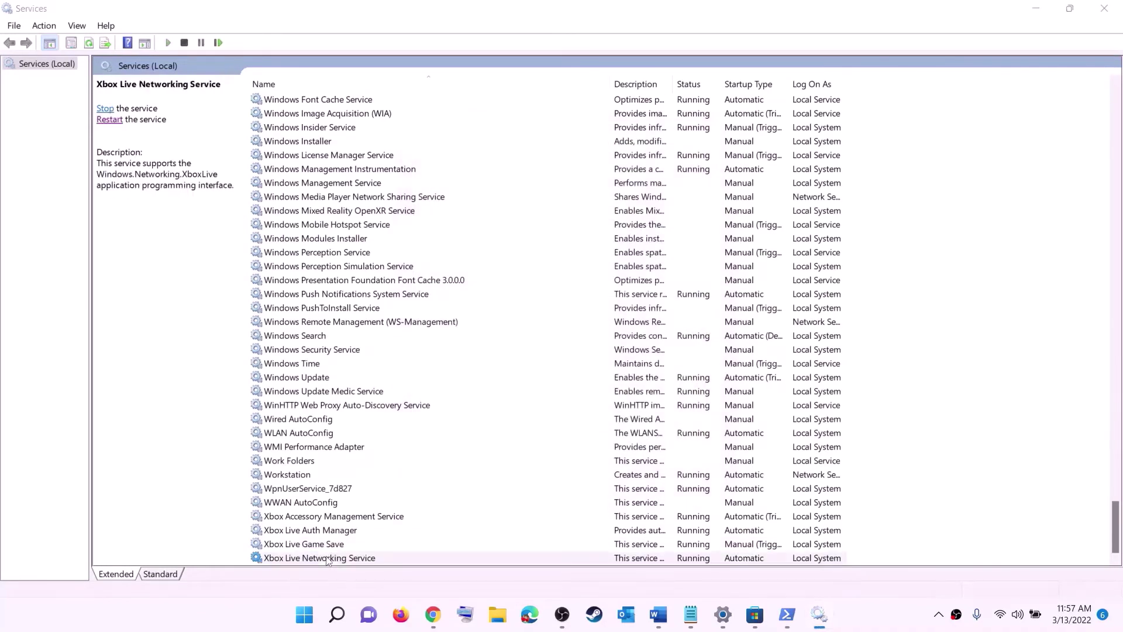
double_click(328, 559)
click(591, 293)
click(541, 311)
click(677, 454)
click(544, 450)
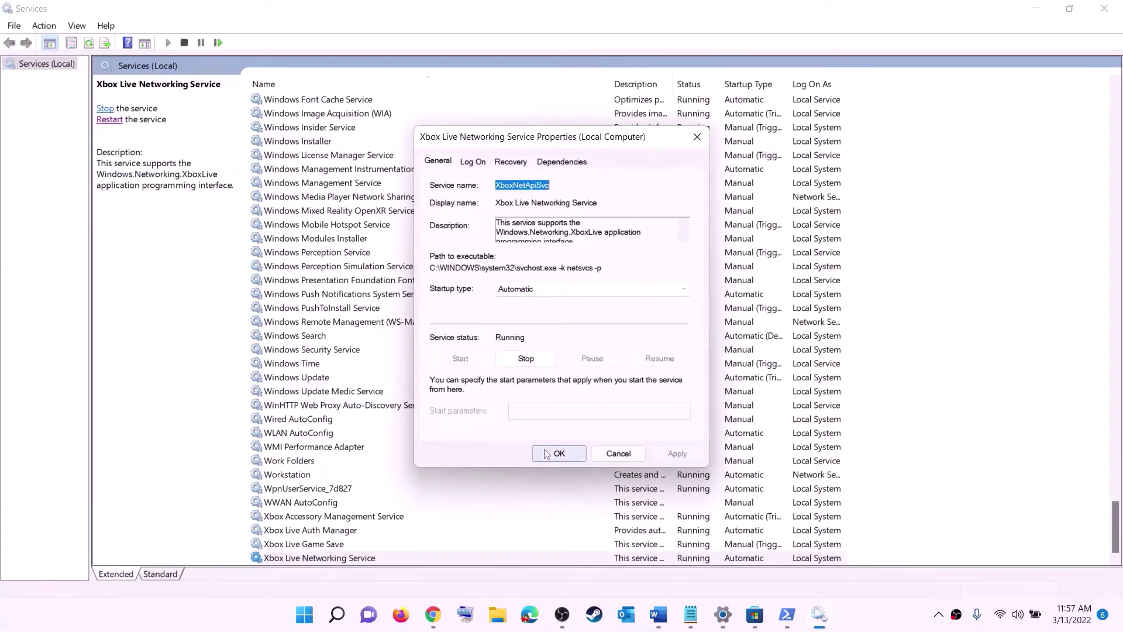
- Set the Windows Update service to Automatic (Delayed Start)
click(319, 380)
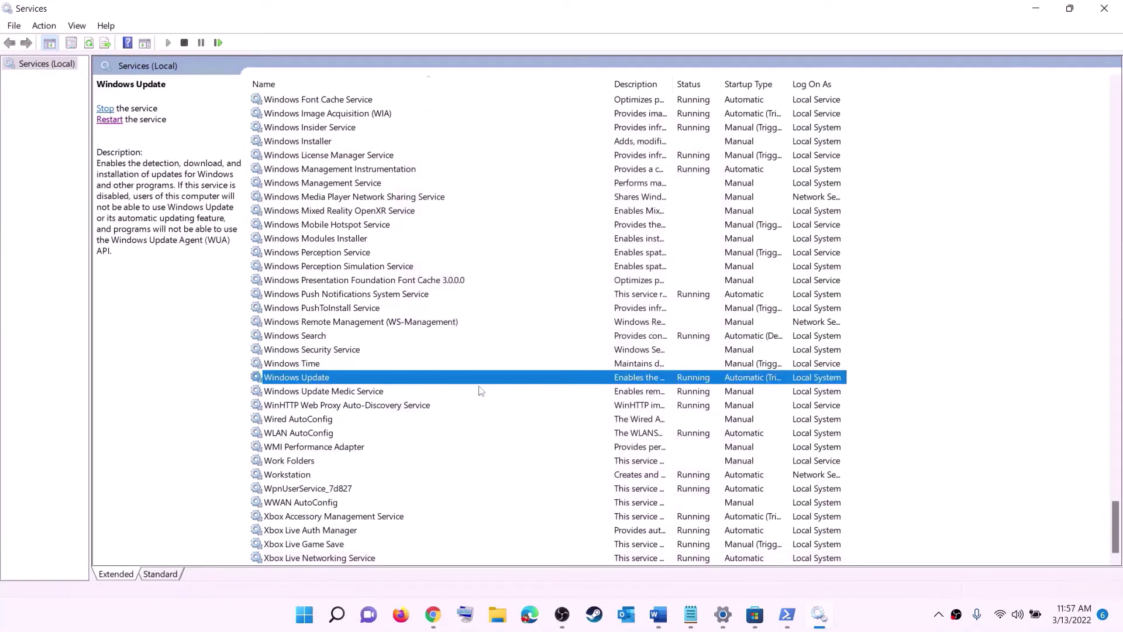
double_click(522, 385)
click(591, 289)
click(538, 303)
click(677, 454)
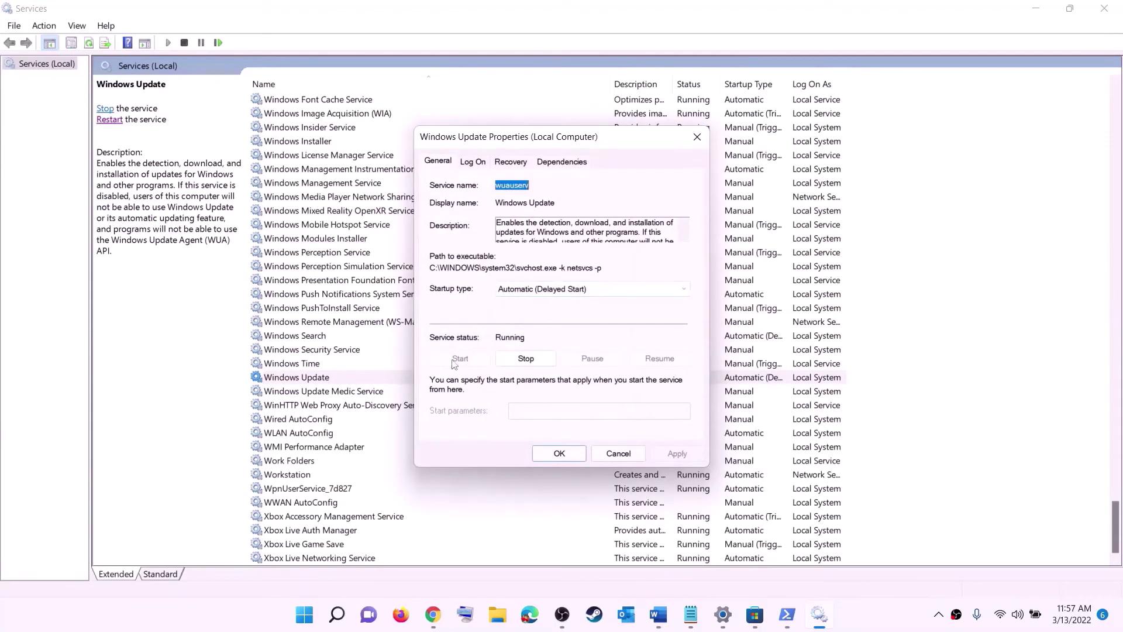
click(559, 453)
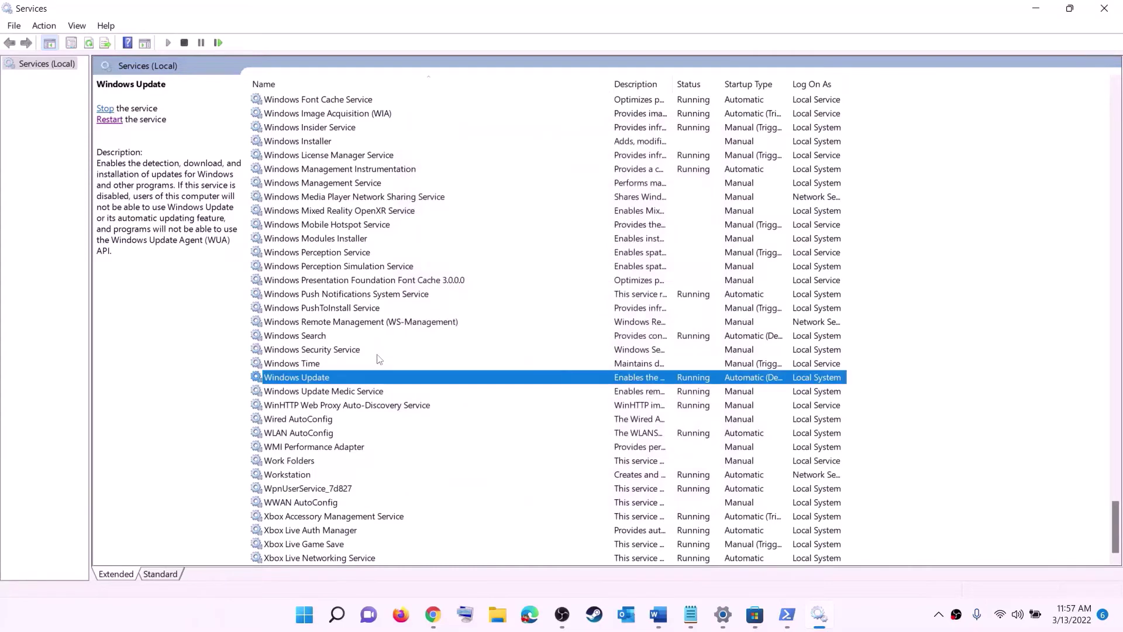
- Locate and compare the two Gaming Services entries in the list
click(370, 327)
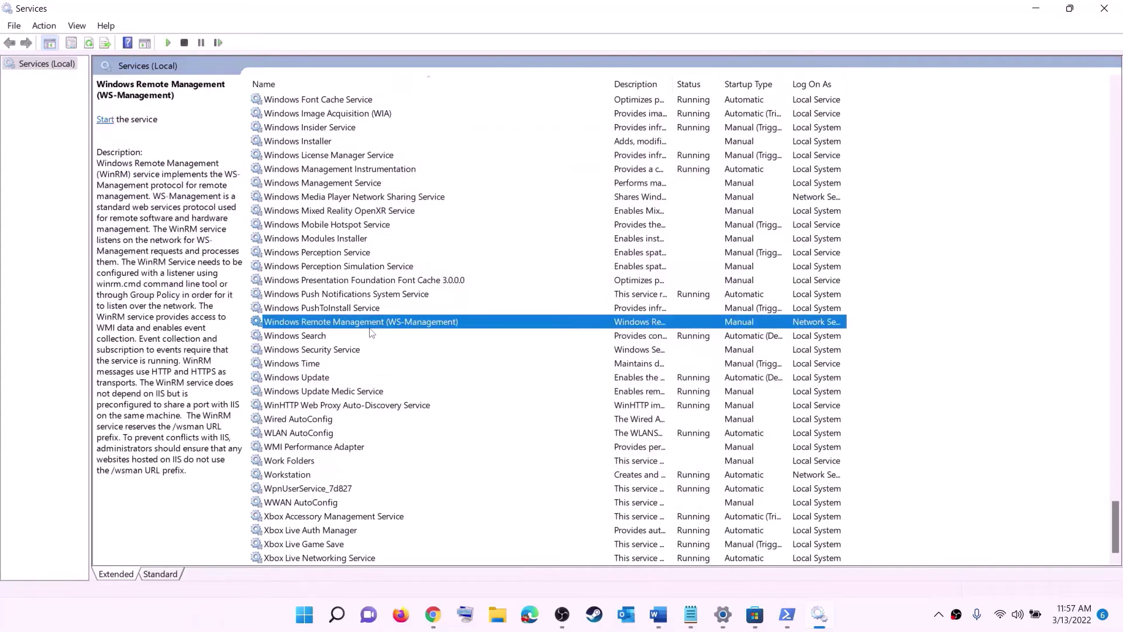
key(g)
scroll(764, 310, up, 4)
click(703, 277)
click(702, 270)
click(701, 284)
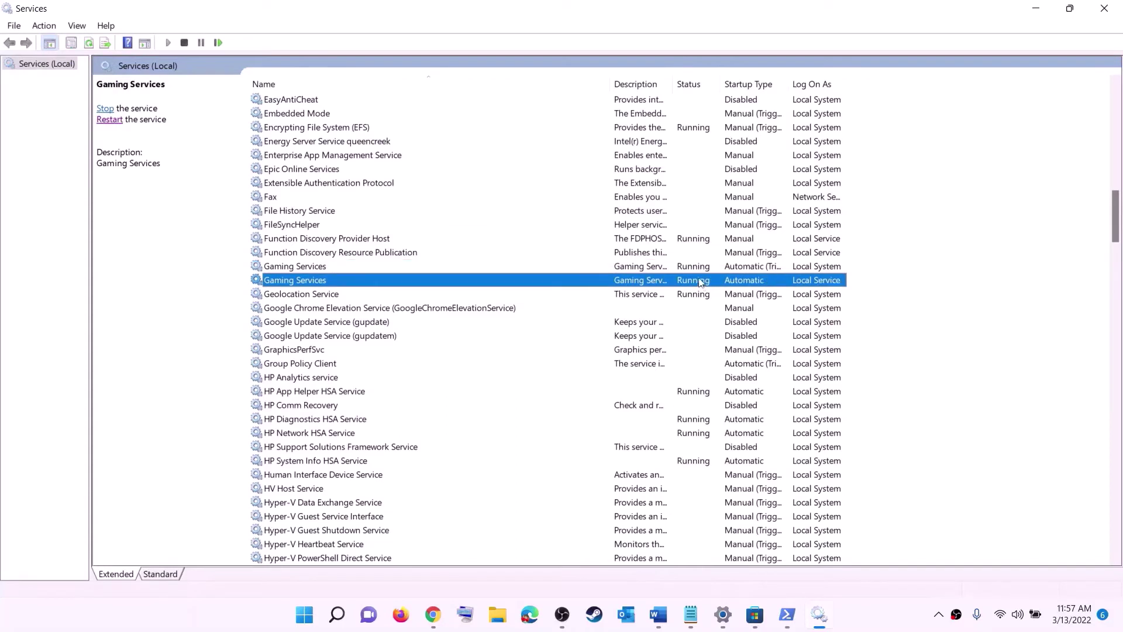
- Stop both Gaming Services entries
click(697, 269)
right_click(694, 270)
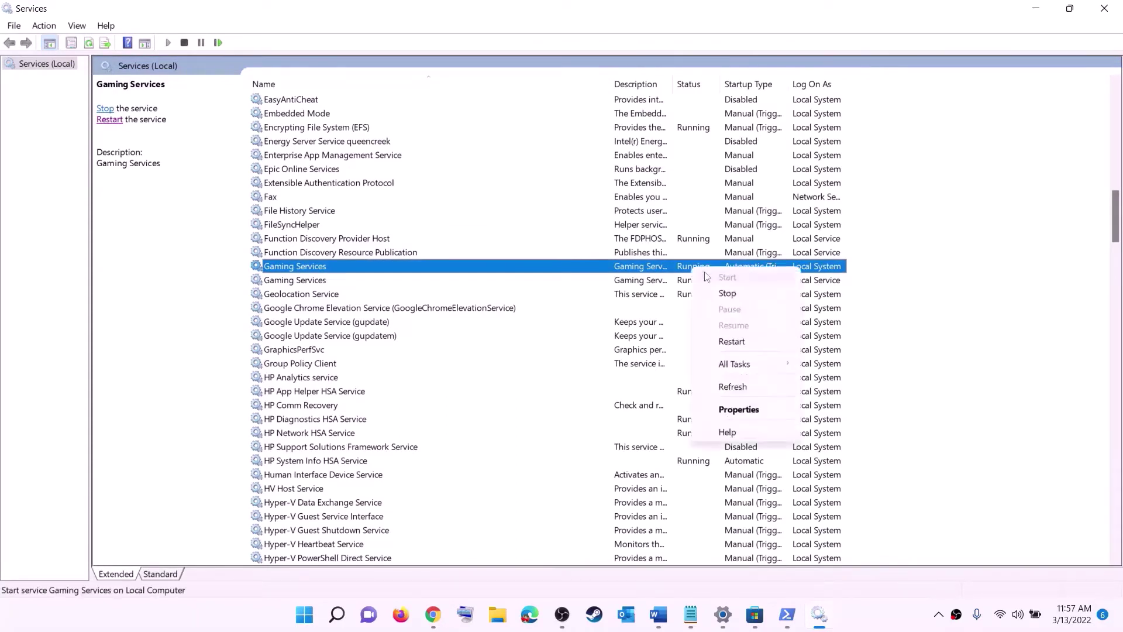
click(645, 288)
click(683, 270)
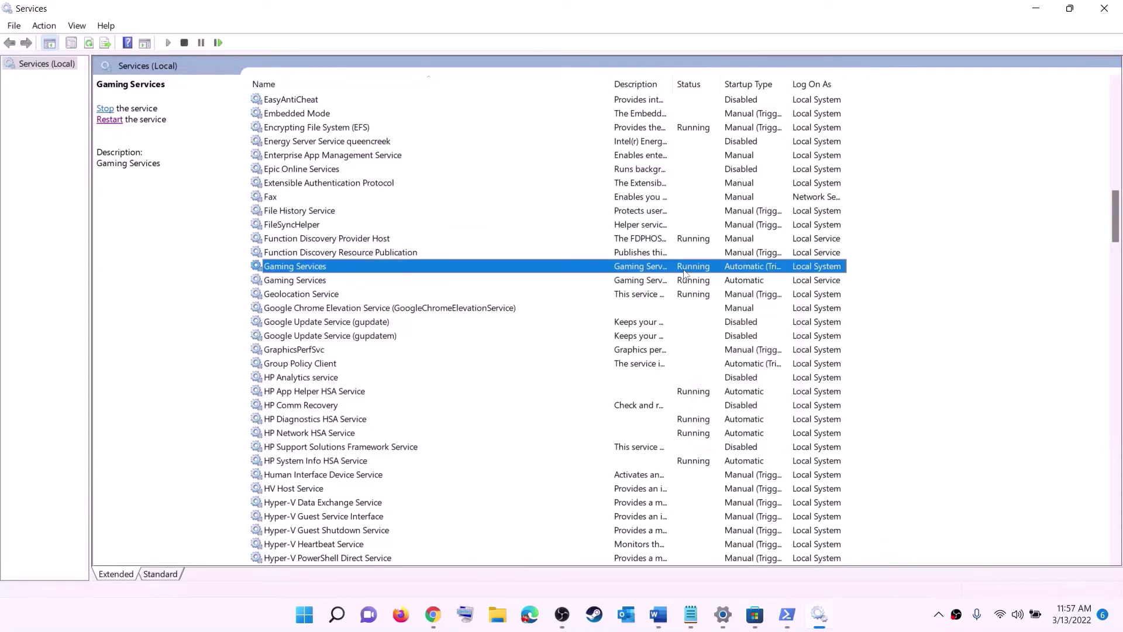
right_click(690, 270)
click(718, 294)
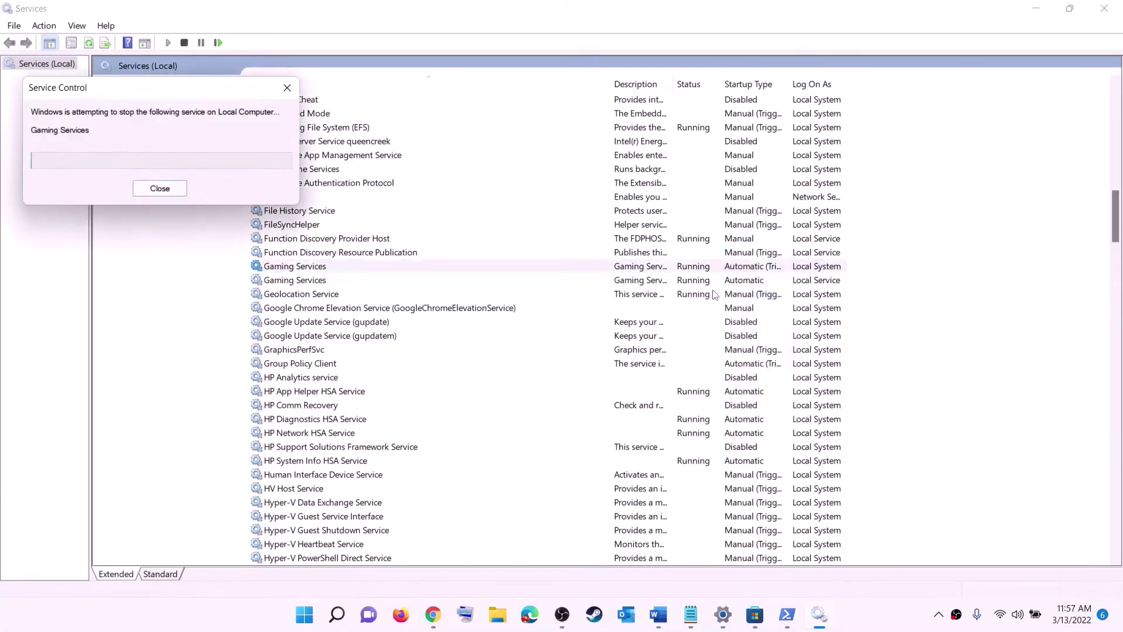
click(699, 282)
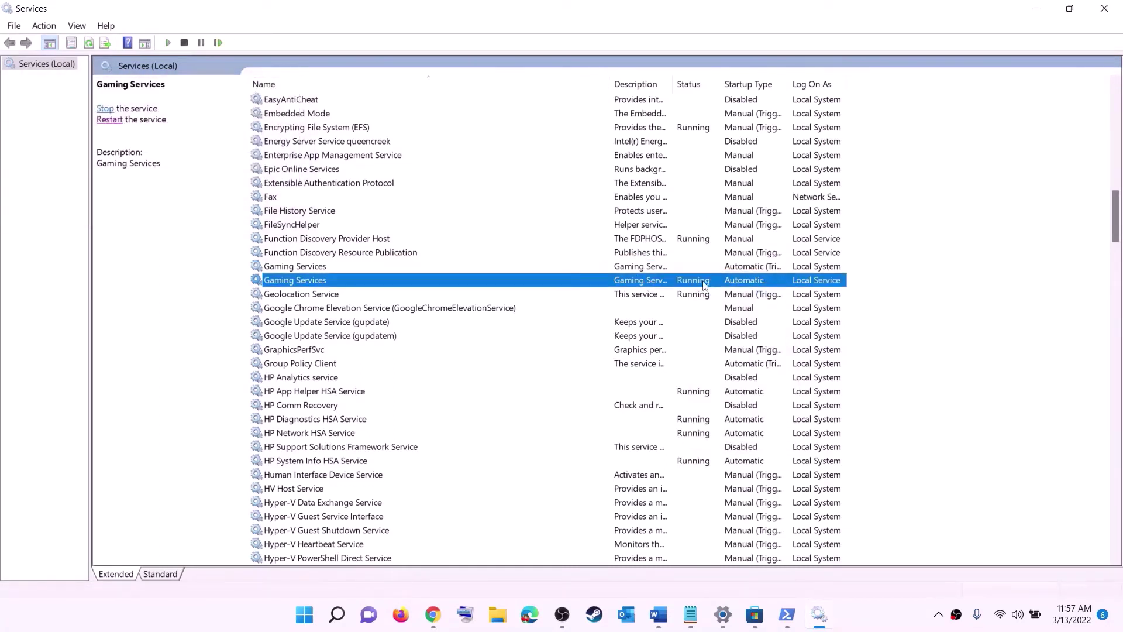
right_click(696, 286)
click(723, 309)
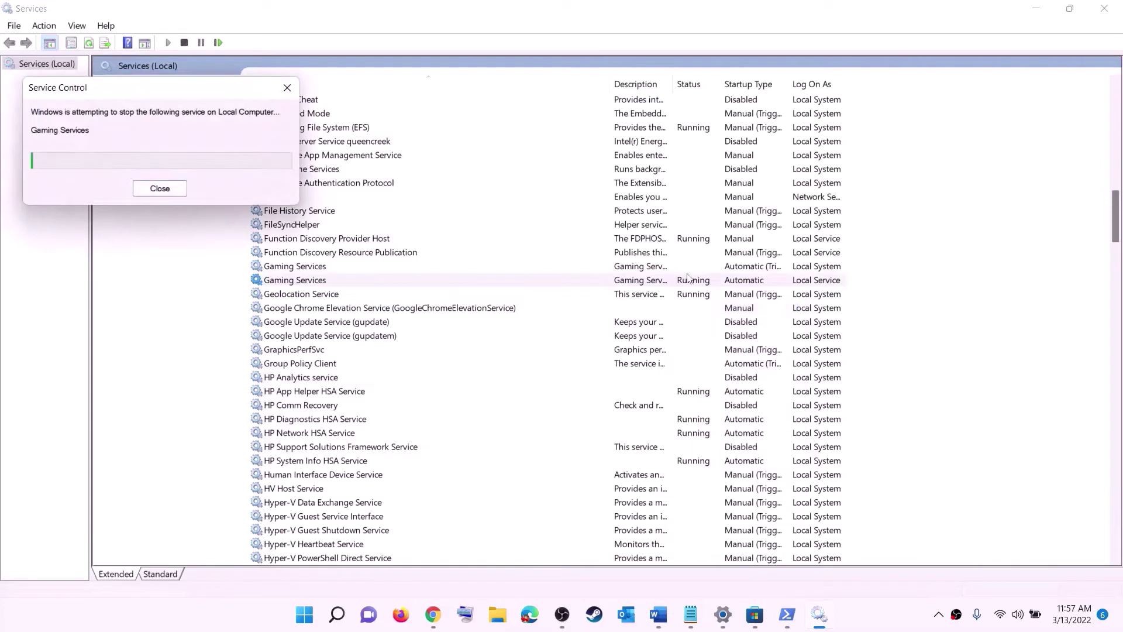
- Start both Gaming Services entries again
right_click(667, 268)
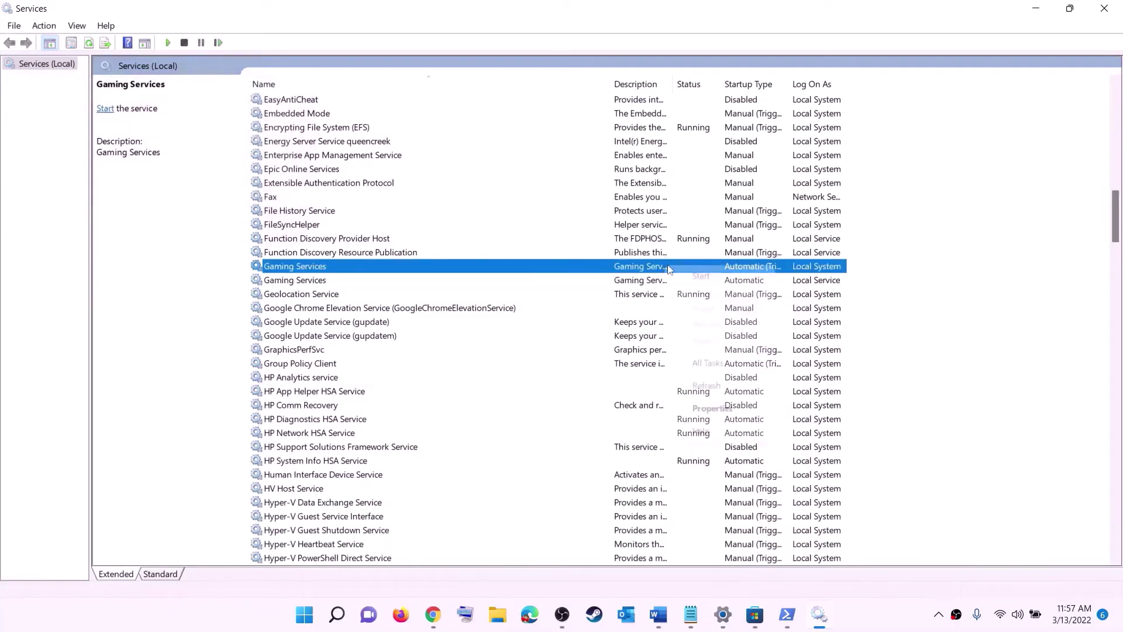
click(702, 277)
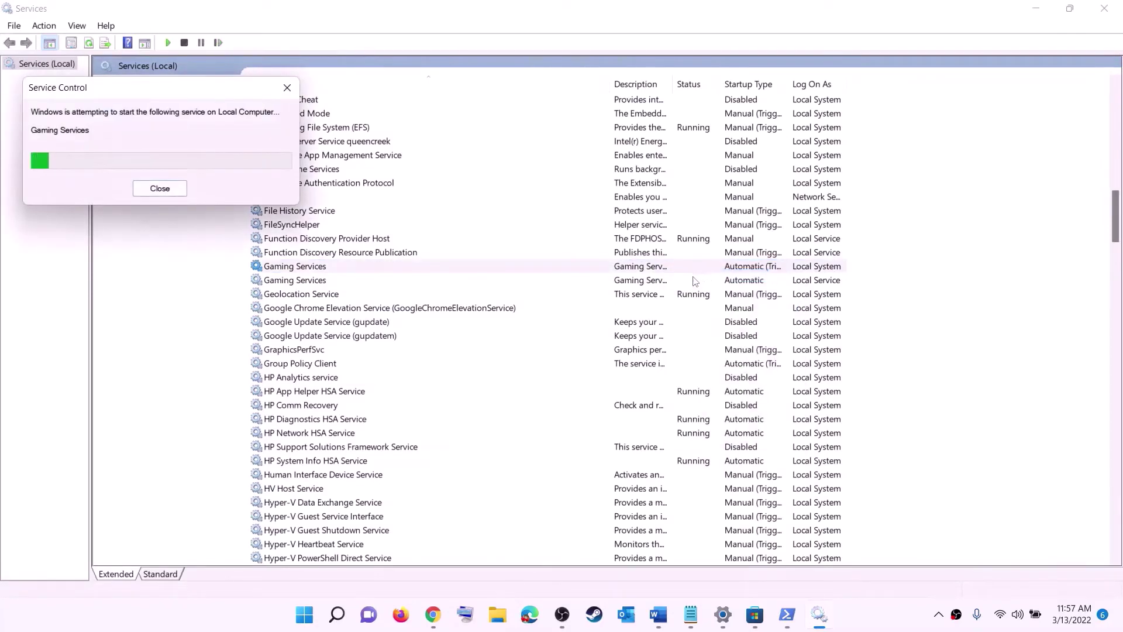
click(666, 283)
right_click(661, 285)
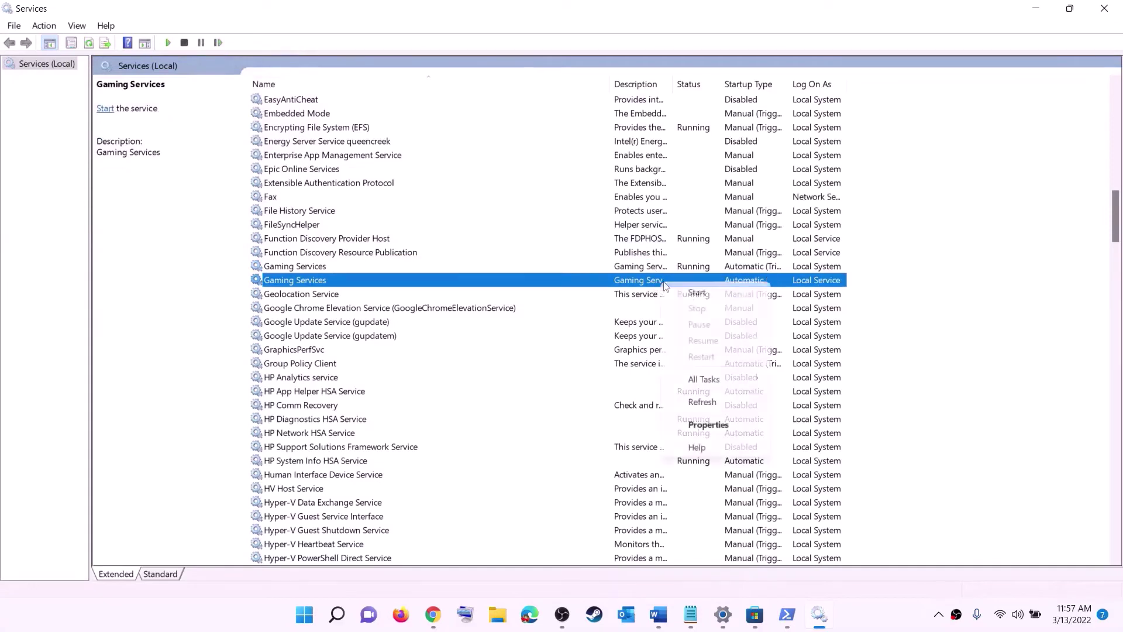
click(692, 294)
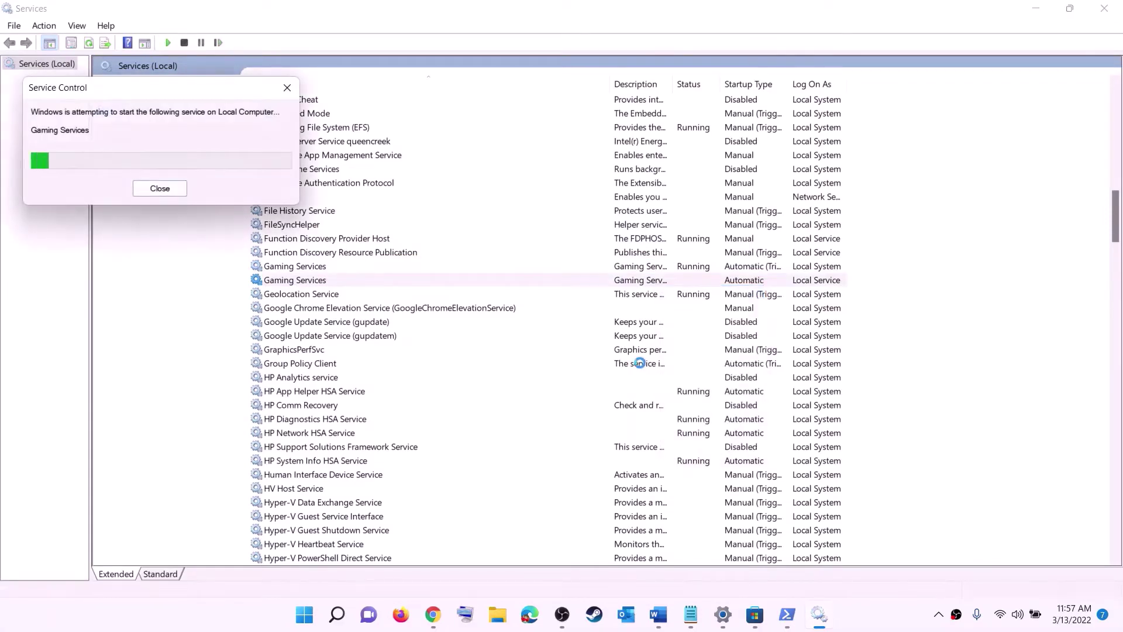
click(640, 368)
- Keep Microsoft Store Install Service's startup type on Automatic and apply it
key(m)
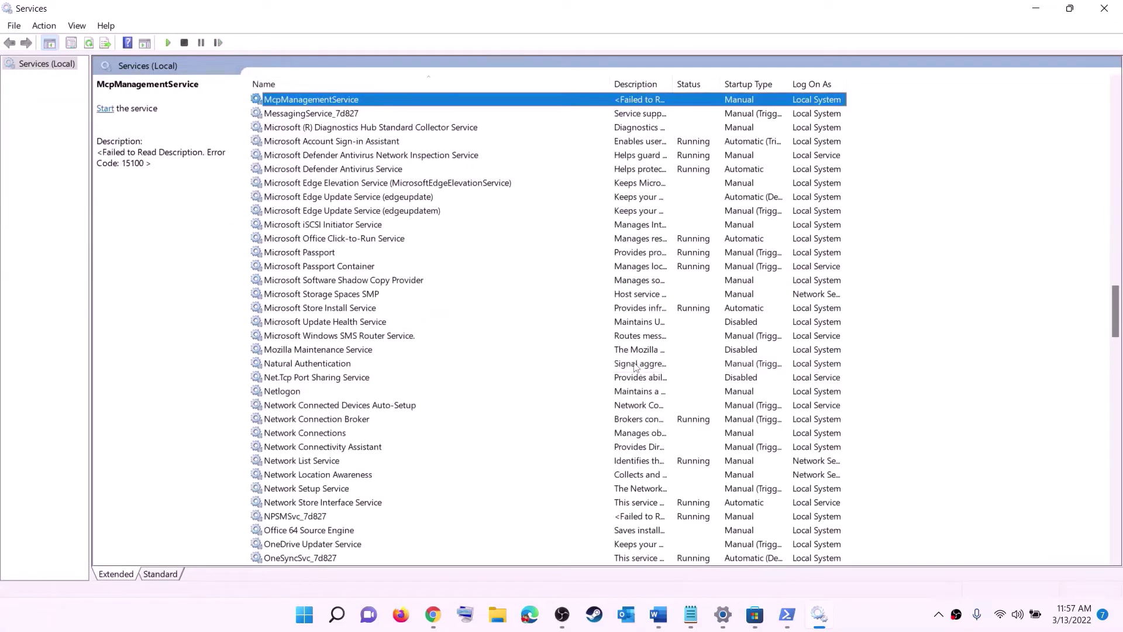
click(342, 309)
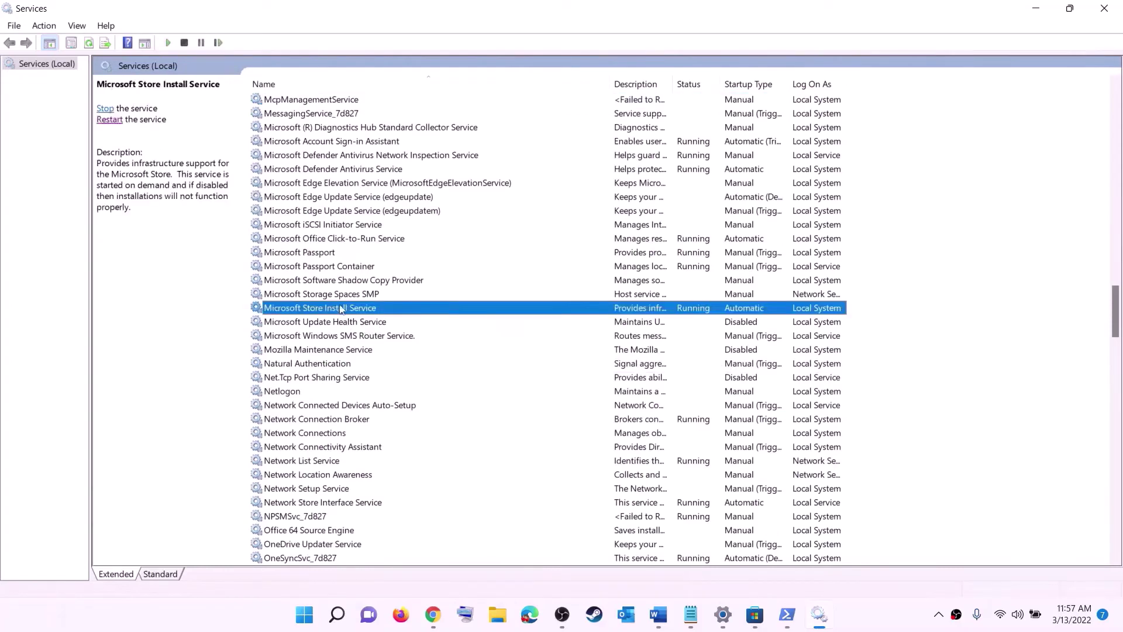
double_click(433, 308)
click(546, 290)
click(647, 416)
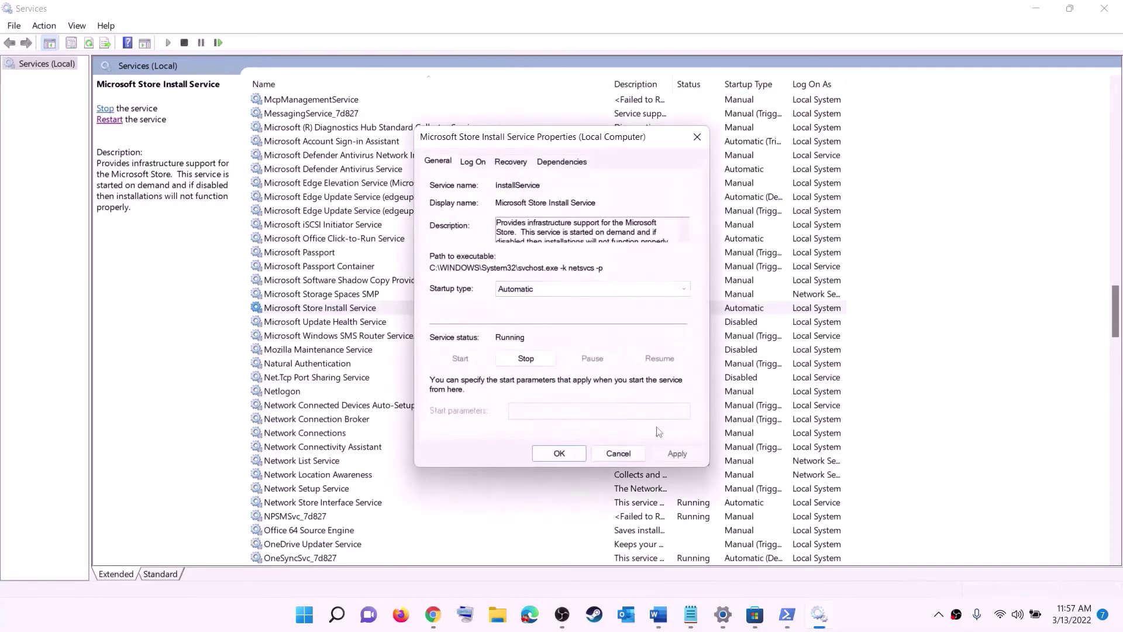
click(675, 455)
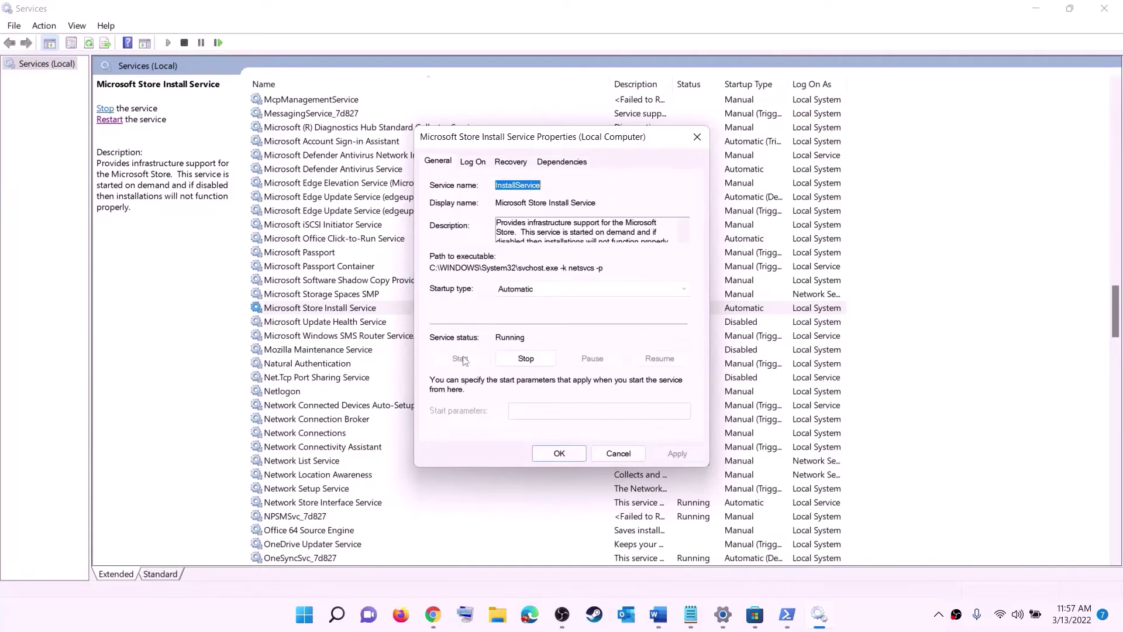
click(559, 454)
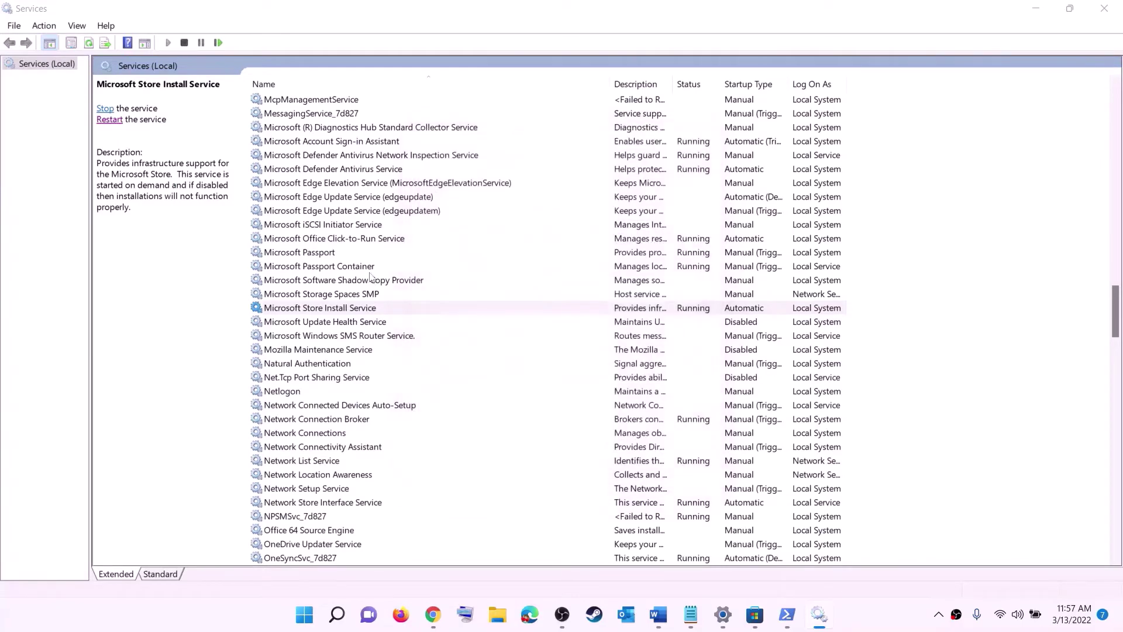
- Switch Background Intelligent Transfer Service to Automatic startup, then close Services
click(370, 268)
key(b)
scroll(408, 269, up, 4)
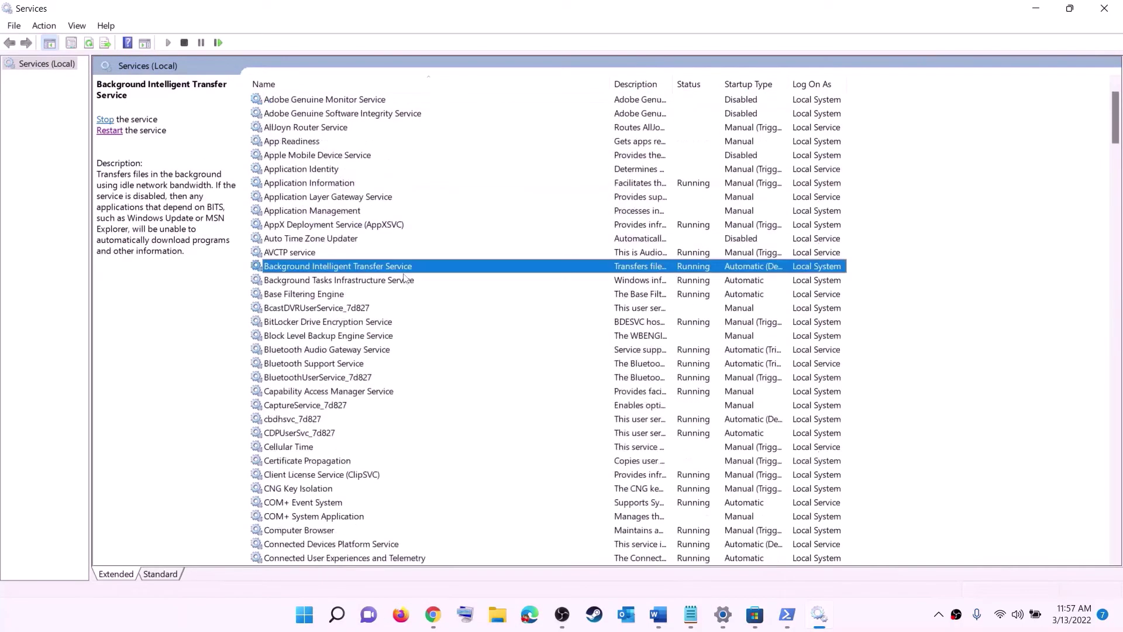
double_click(411, 269)
click(626, 289)
click(548, 310)
click(677, 454)
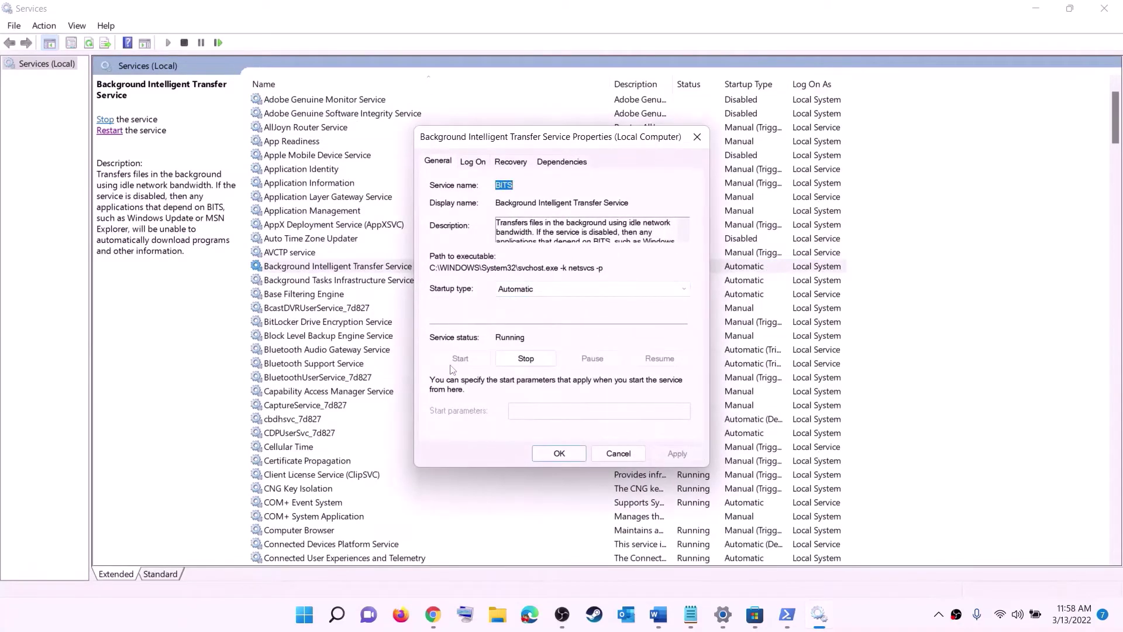
click(559, 455)
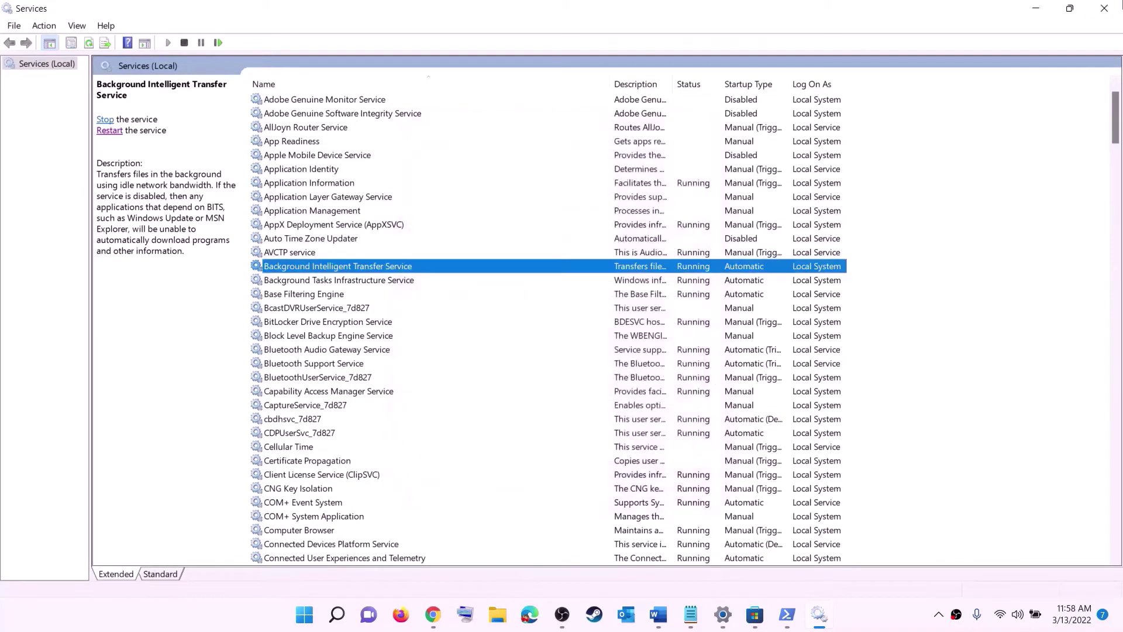
click(1105, 8)
scroll(407, 331, down, 6)
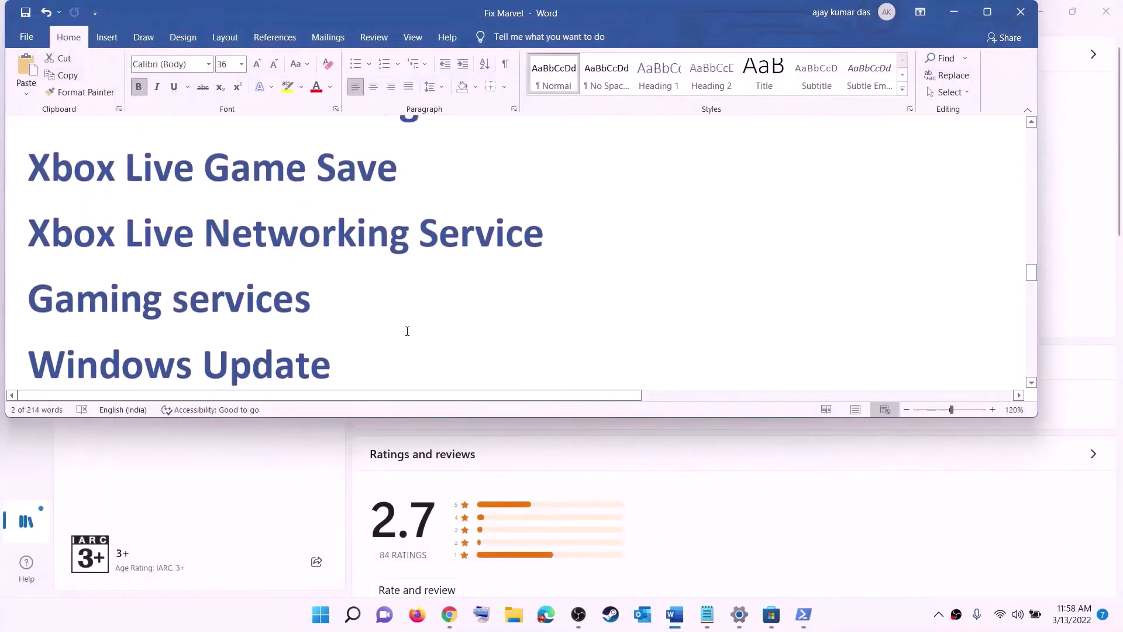
- Open Settings' Windows Update page, which shows the 2022-03 cumulative update pending install
scroll(407, 331, down, 2)
drag(462, 261, 161, 265)
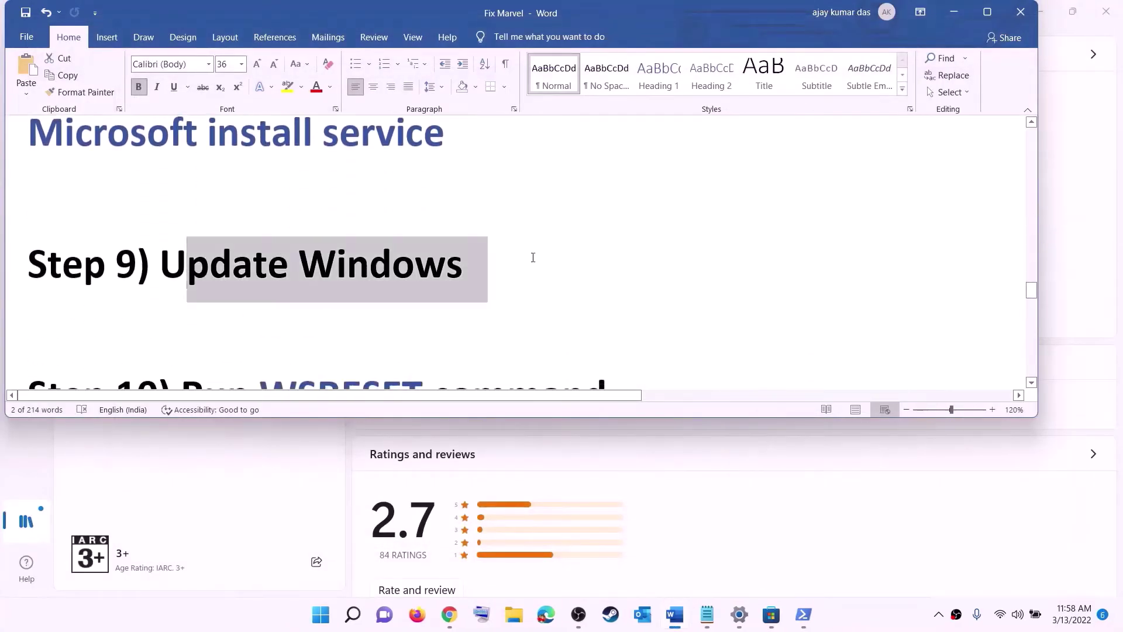
click(322, 614)
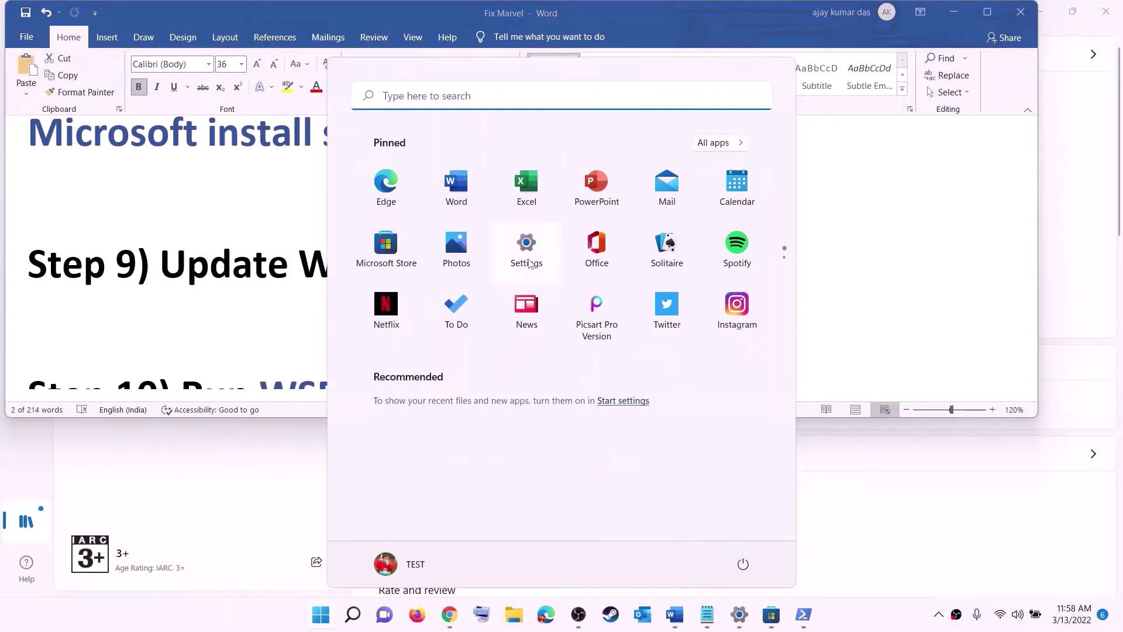
click(528, 257)
click(85, 451)
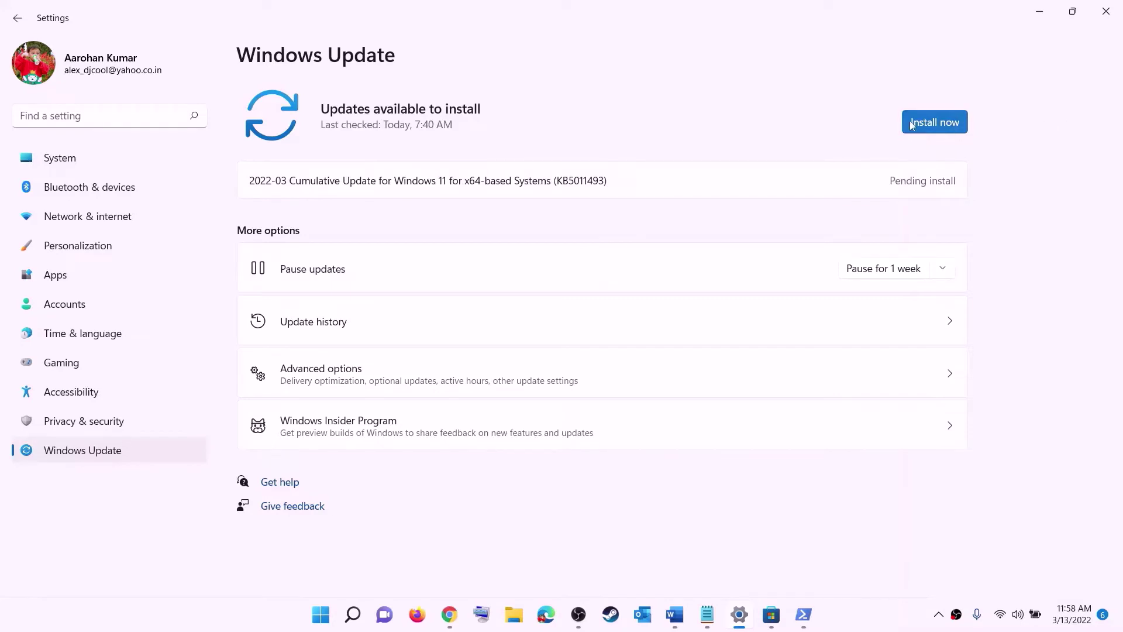
- View the restart options without restarting, then return to the Word guide
click(322, 615)
click(743, 564)
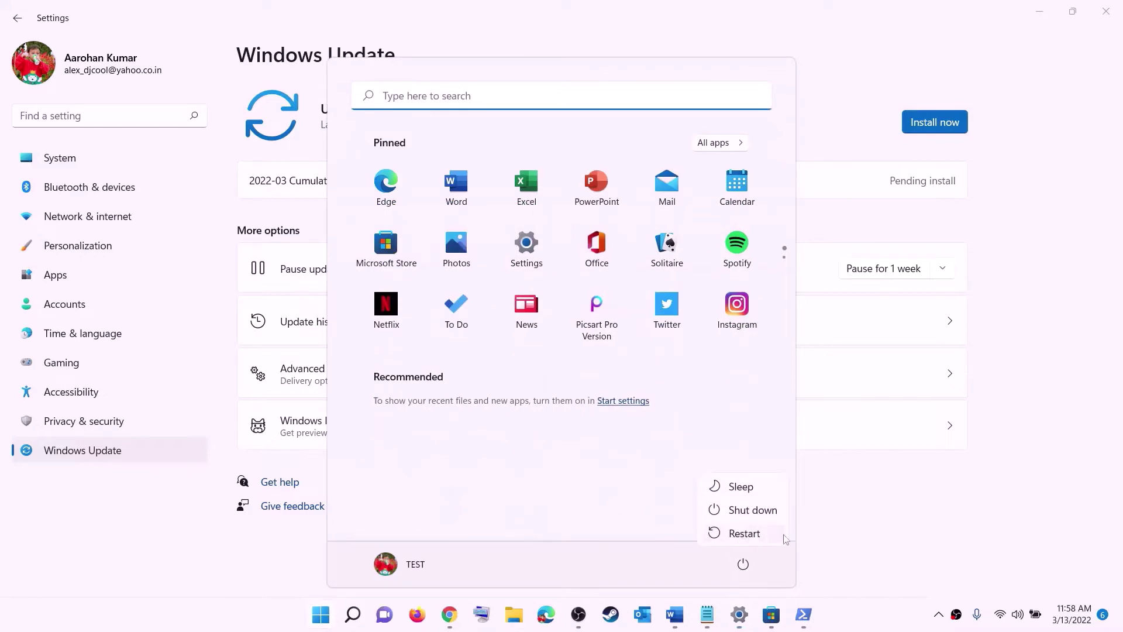
key(Escape)
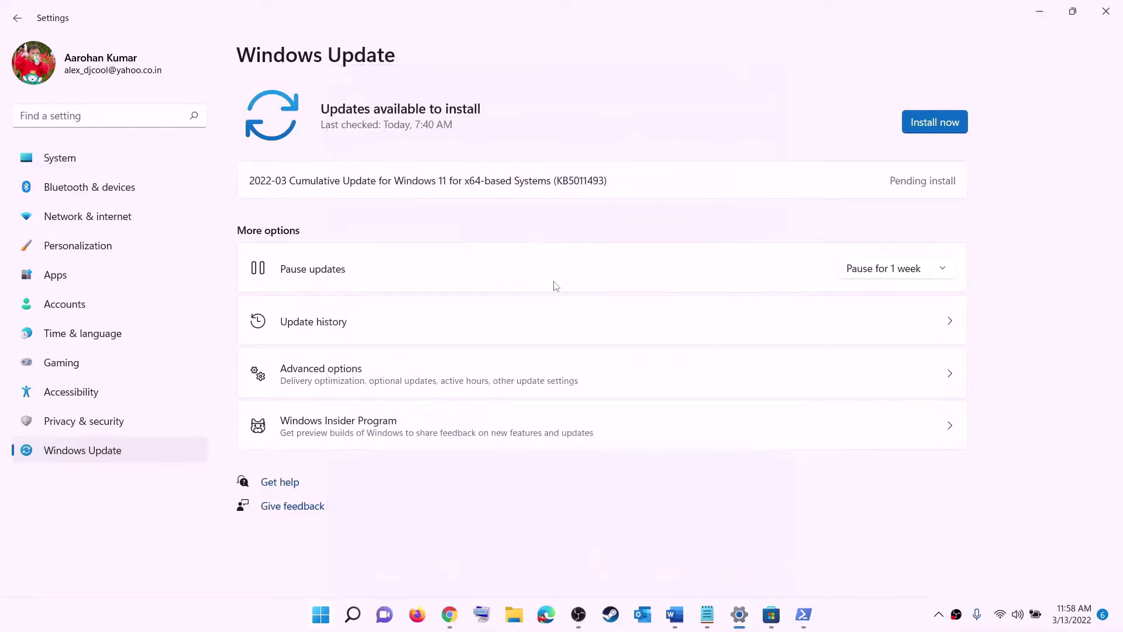
click(672, 619)
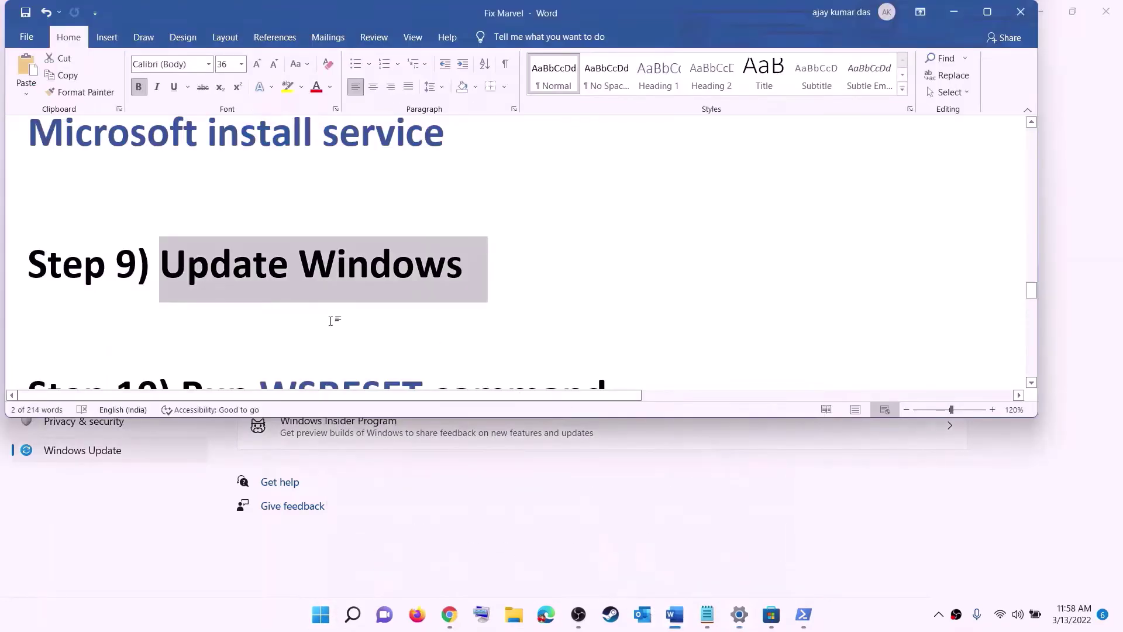
scroll(333, 319, down, 2)
- Search Start for the copied WSRESET command and run it to reset Microsoft Store, then return to Word
double_click(341, 276)
key(ctrl+c)
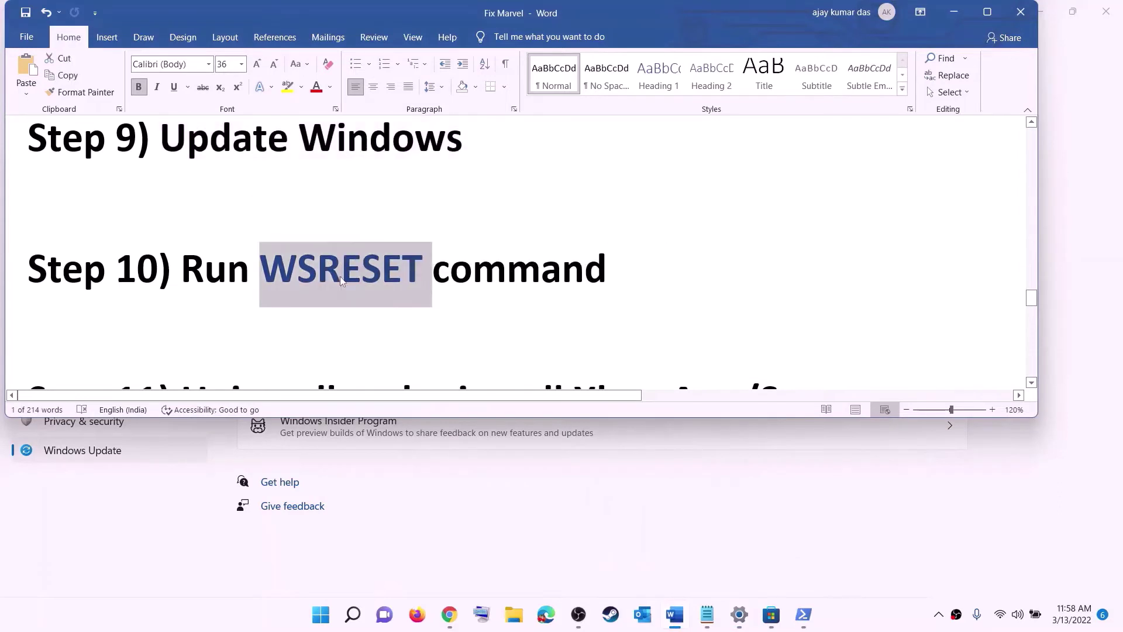
click(316, 626)
key(ctrl+v)
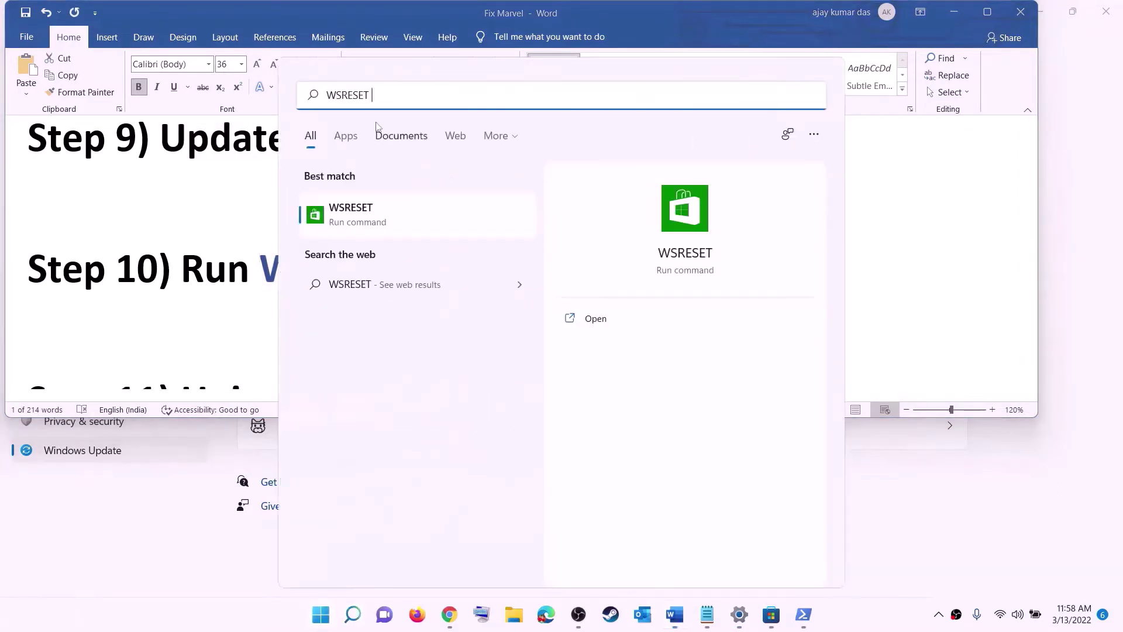
click(371, 224)
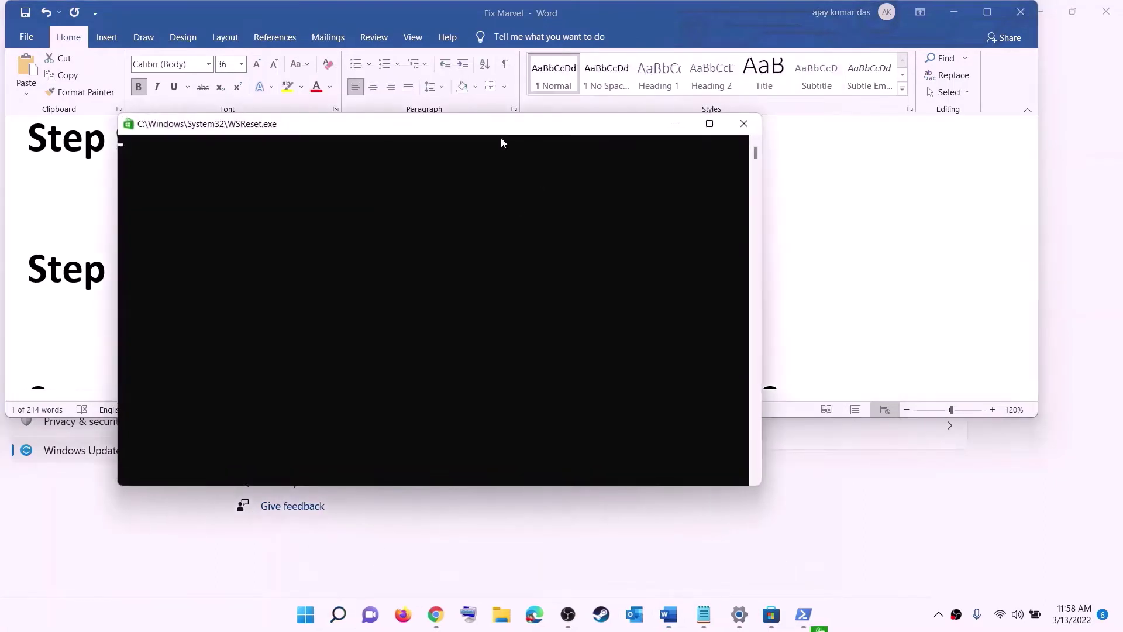
drag(497, 125, 651, 192)
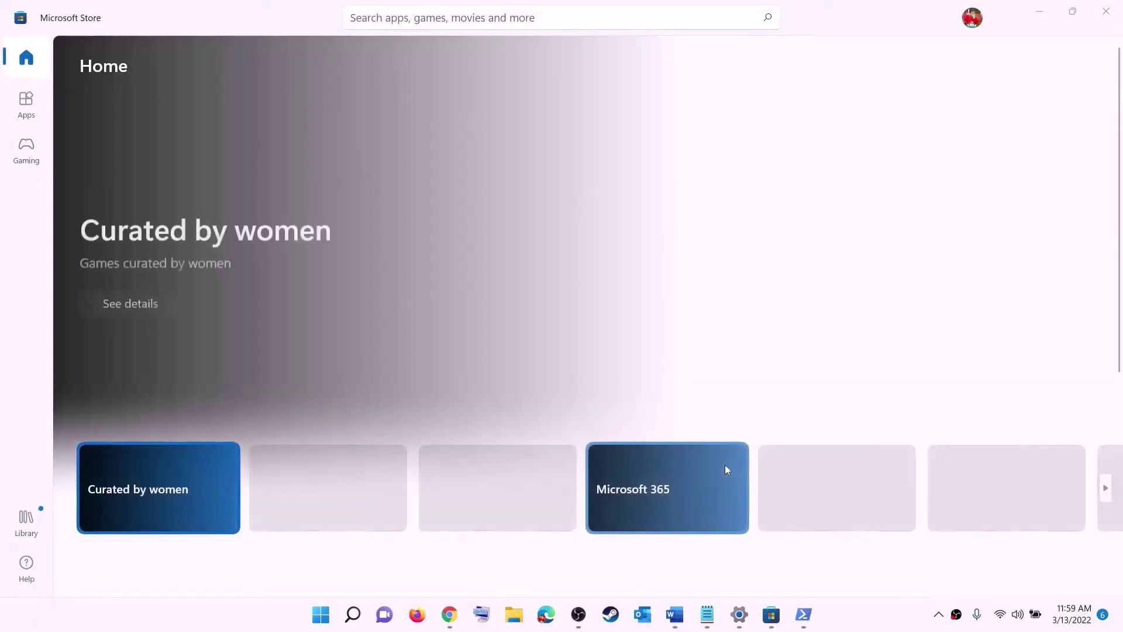
click(675, 615)
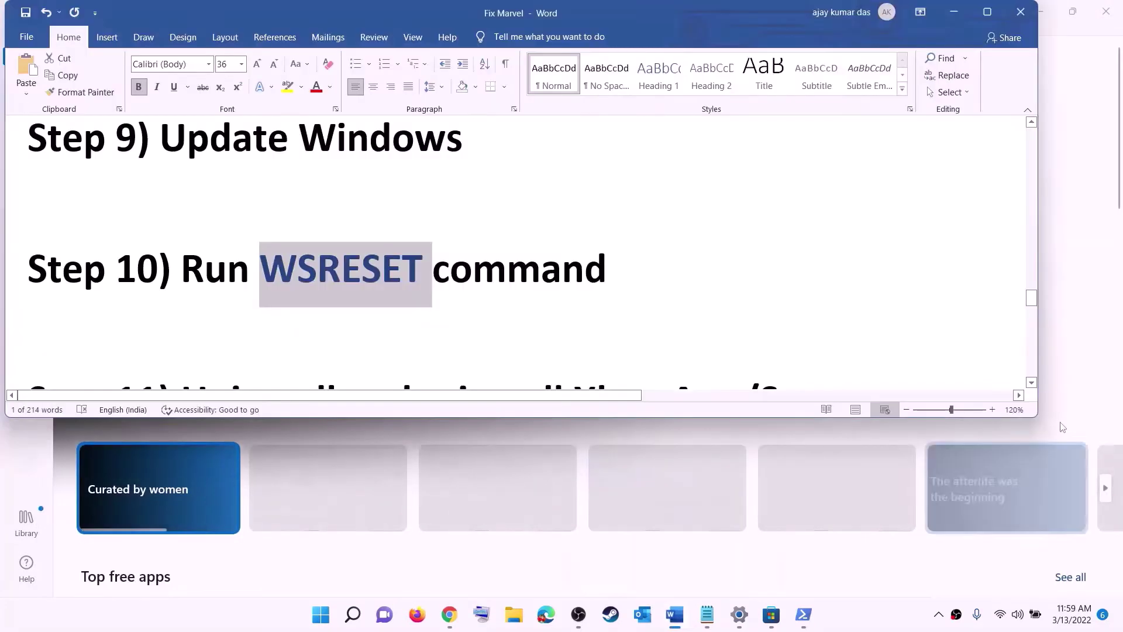
- Scroll to Step 11, search Start for 'xbo', and select the Get-AppxPackage command paragraph
scroll(388, 292, down, 3)
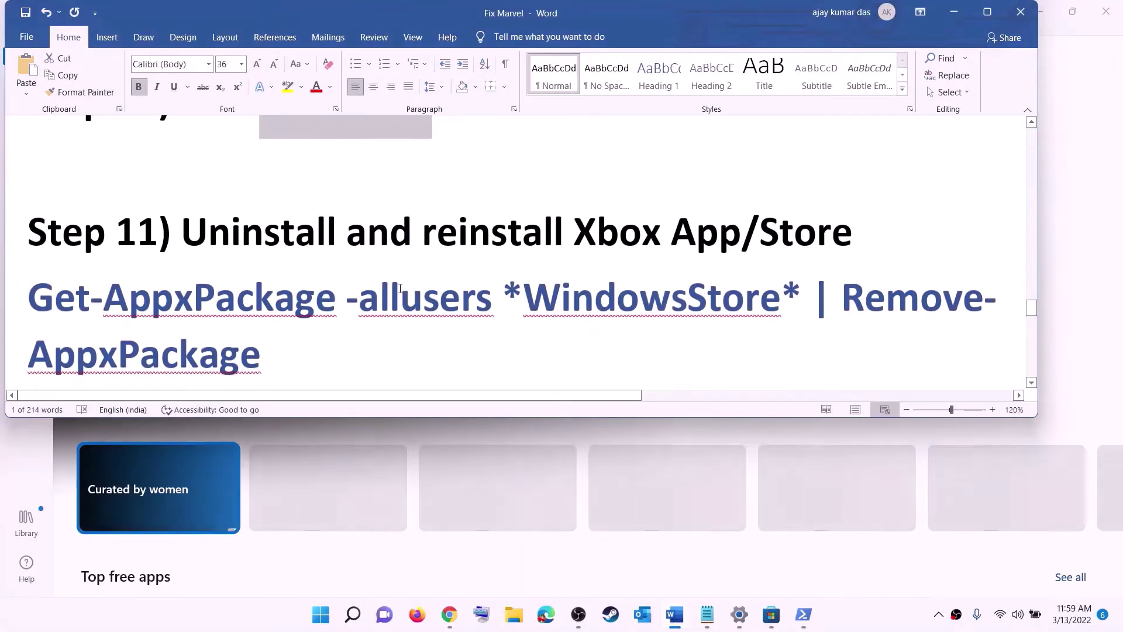
scroll(400, 287, down, 1)
click(322, 621)
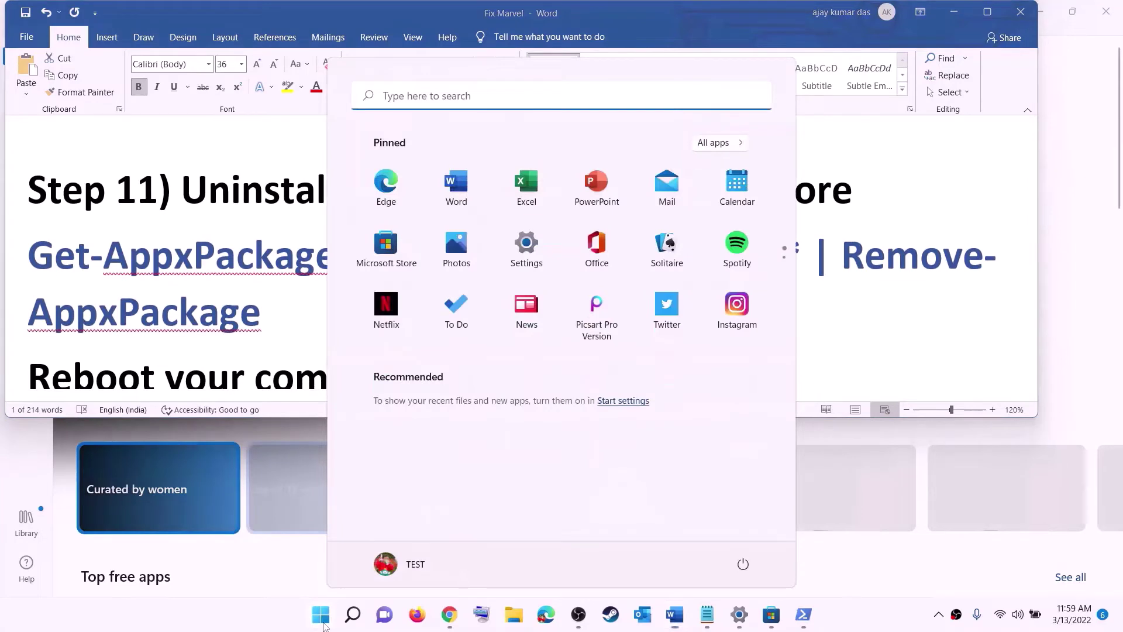
text(xbo)
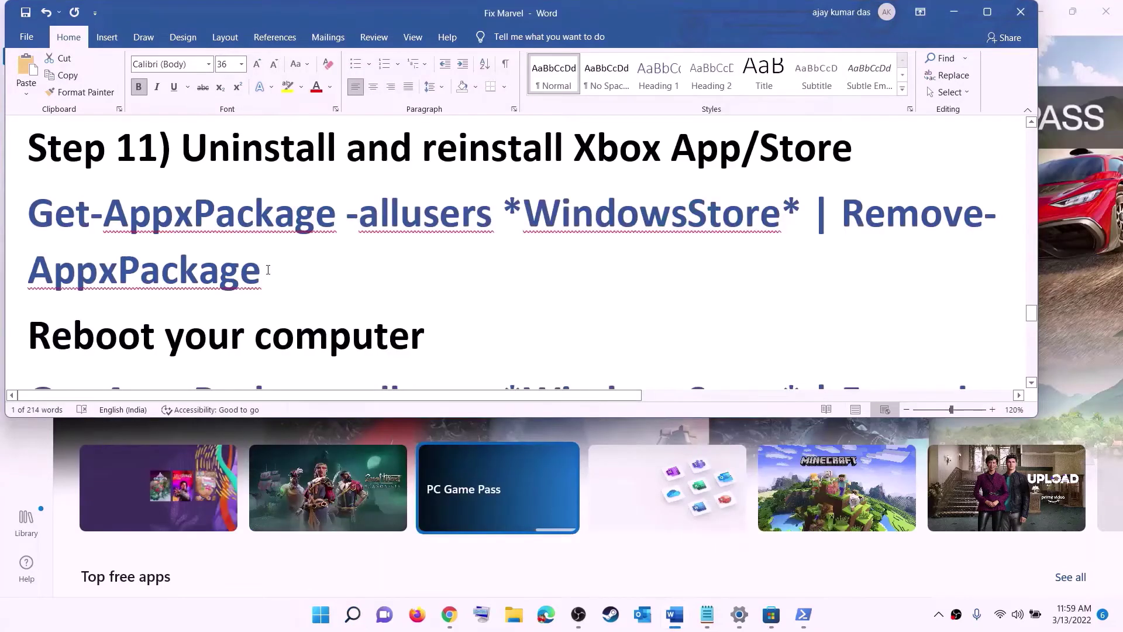
triple_click(268, 270)
right_click(111, 241)
- Run Get-AppxPackage -allusers *WindowsStore* | Remove-AppxPackage in an administrator PowerShell, then return to Word
click(141, 268)
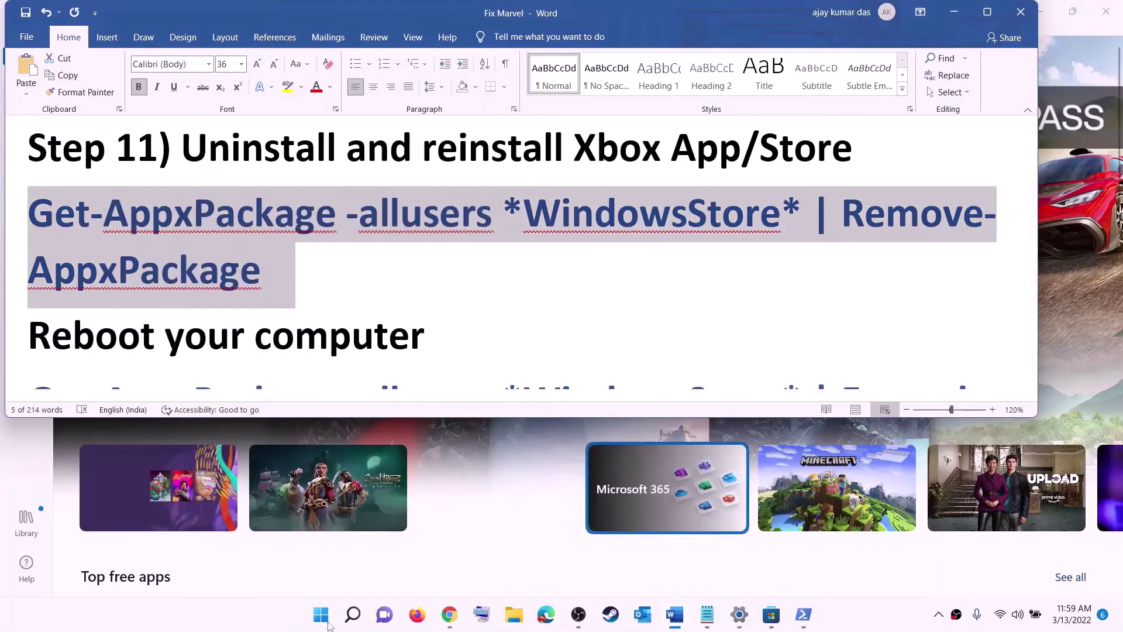
click(323, 619)
text(powe)
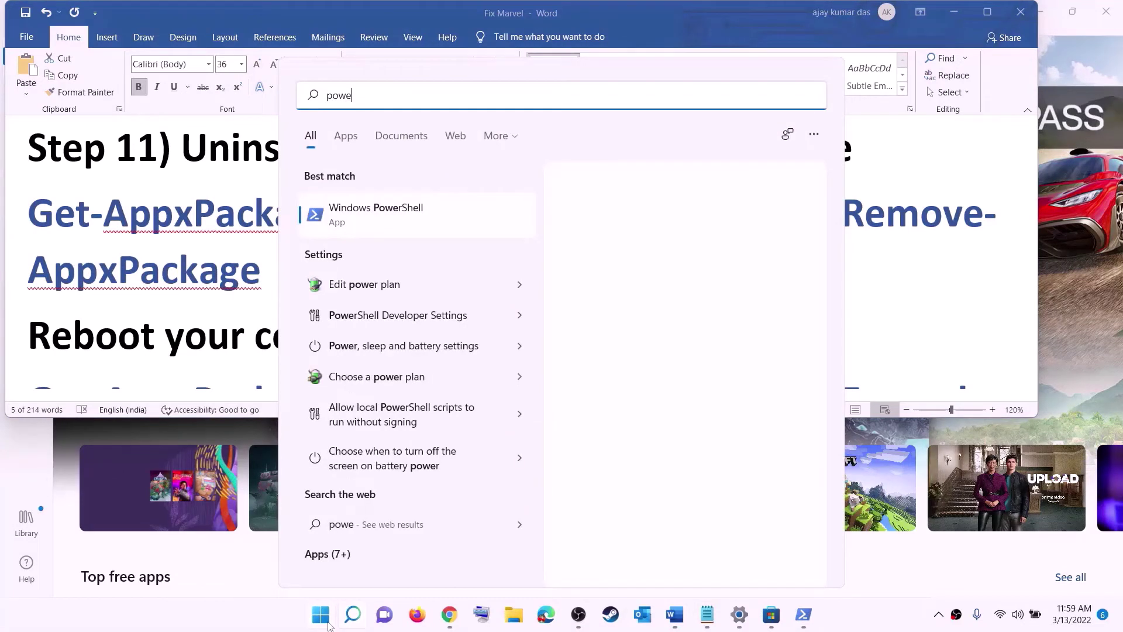
text(rshel)
right_click(387, 217)
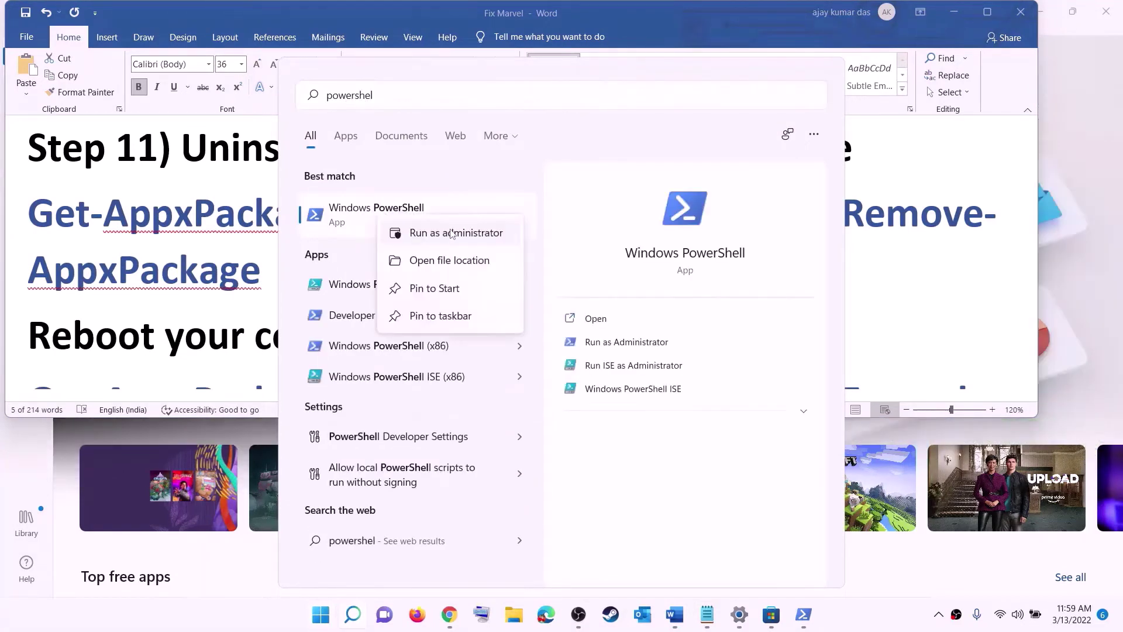
click(480, 233)
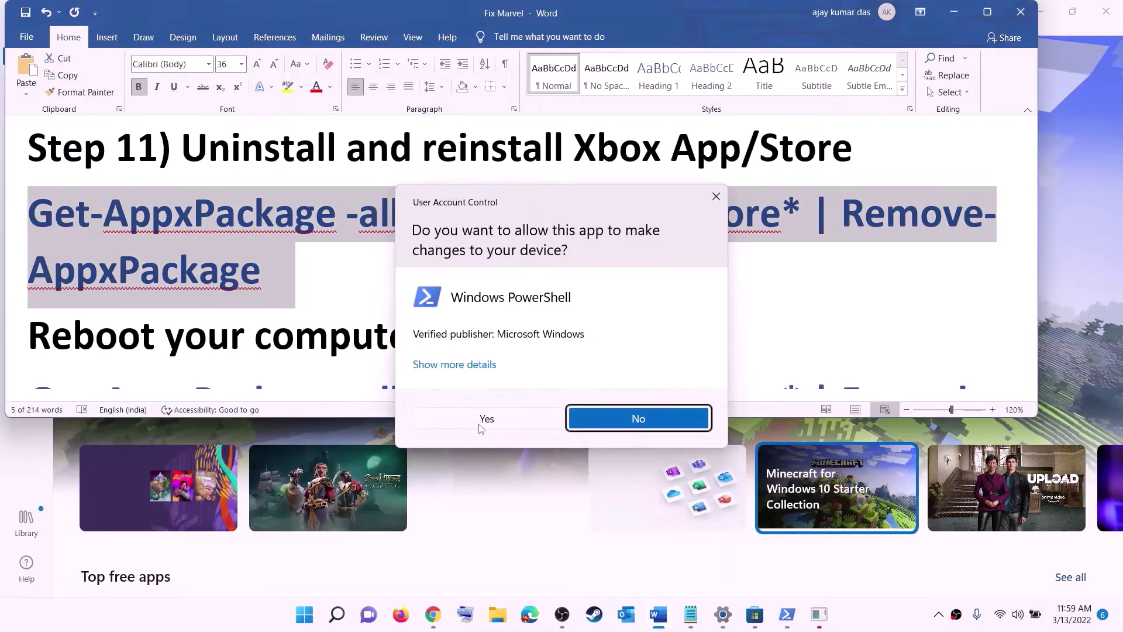
click(485, 419)
right_click(350, 217)
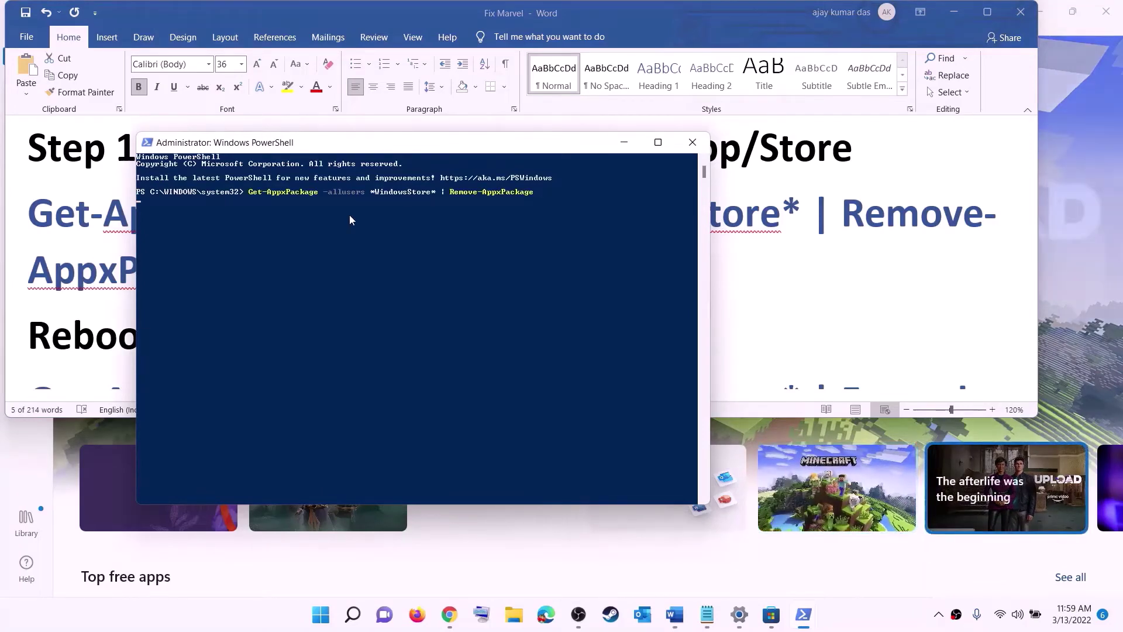
key(Return)
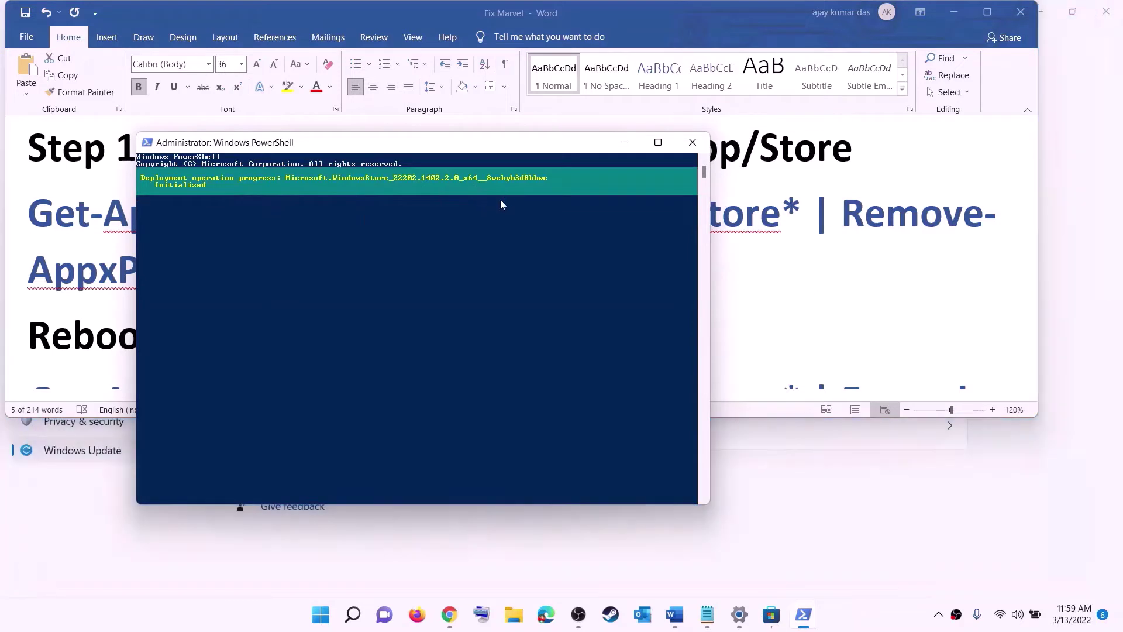
click(135, 281)
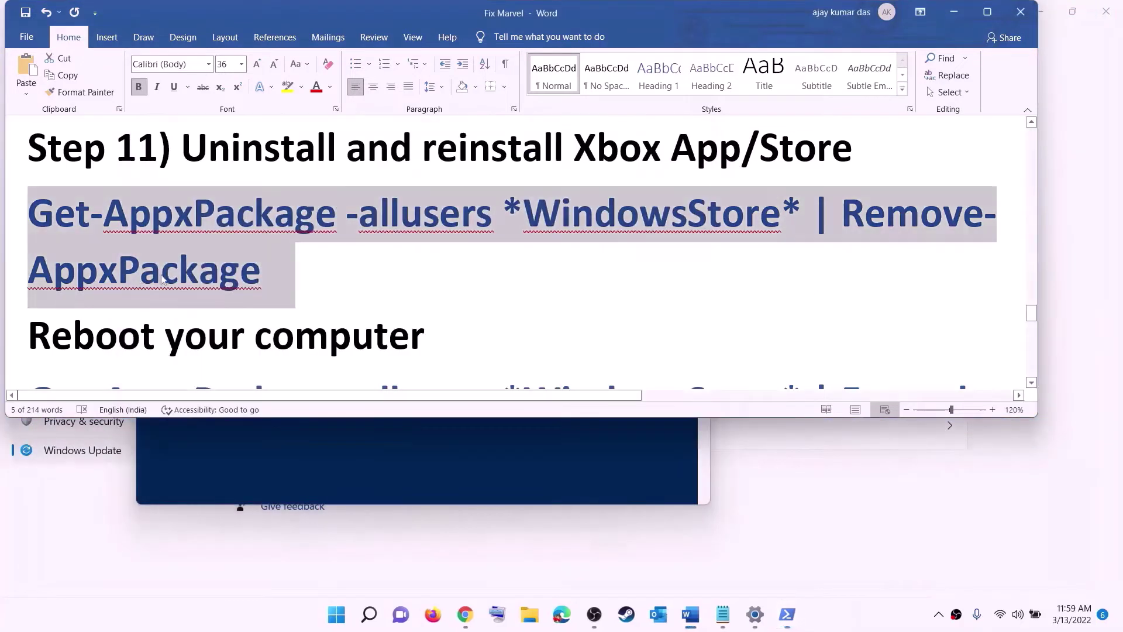
- Select the 'Reboot' note and check the power options without restarting the computer
drag(250, 304, 164, 342)
click(337, 614)
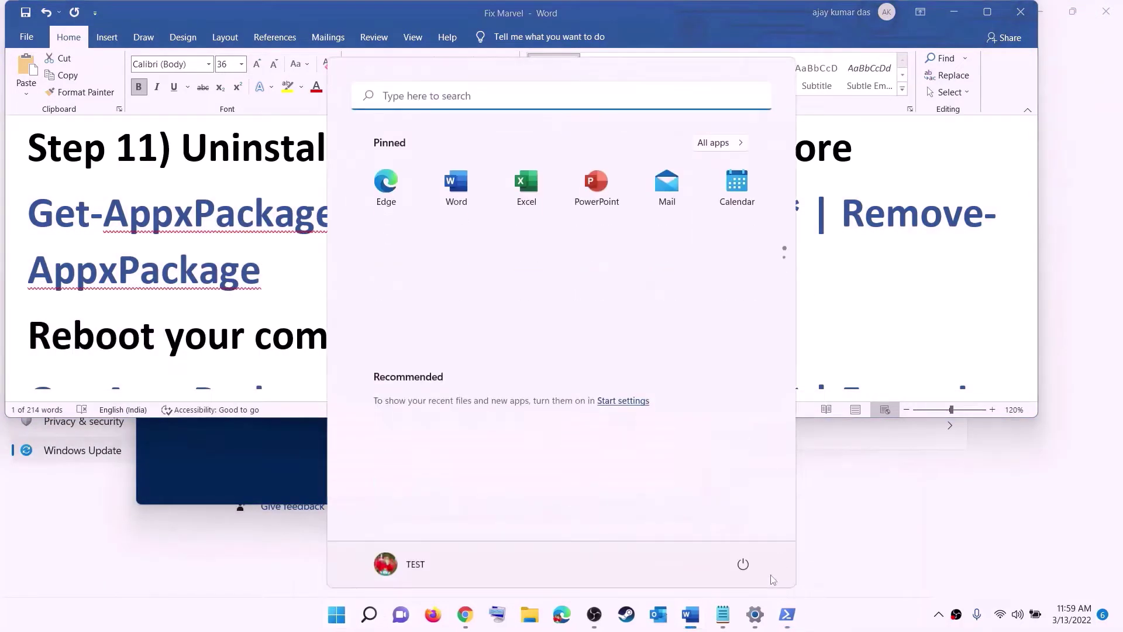
click(743, 564)
click(736, 532)
click(242, 271)
scroll(954, 287, down, 5)
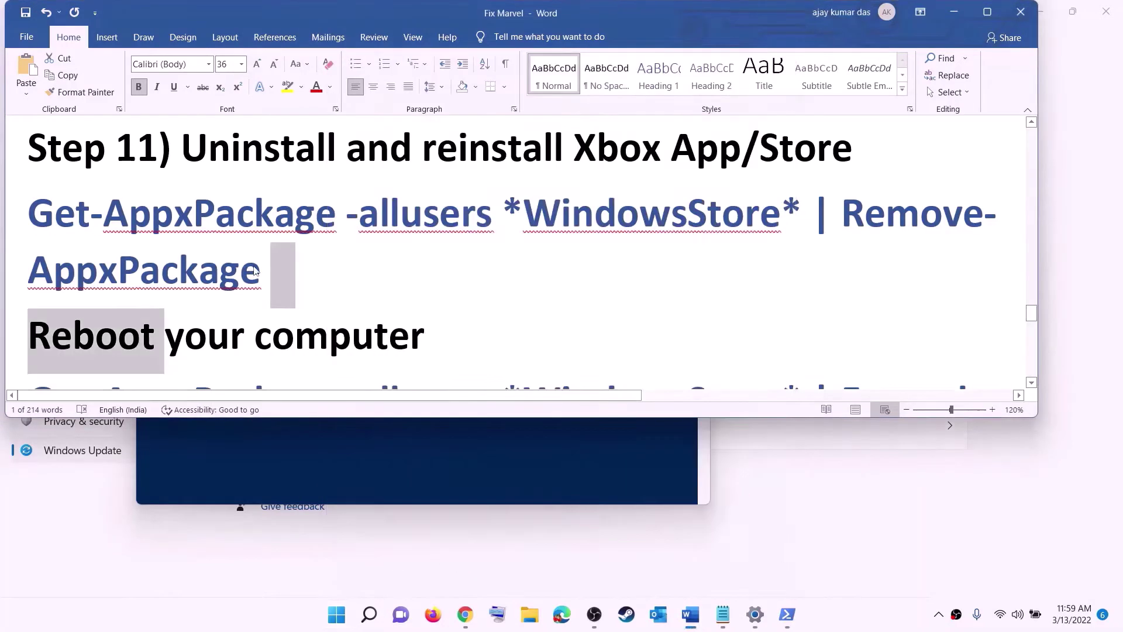
- Copy the Foreach Add-AppxPackage re-register command and run it in an administrator PowerShell
drag(953, 287, 93, 219)
right_click(200, 225)
click(230, 255)
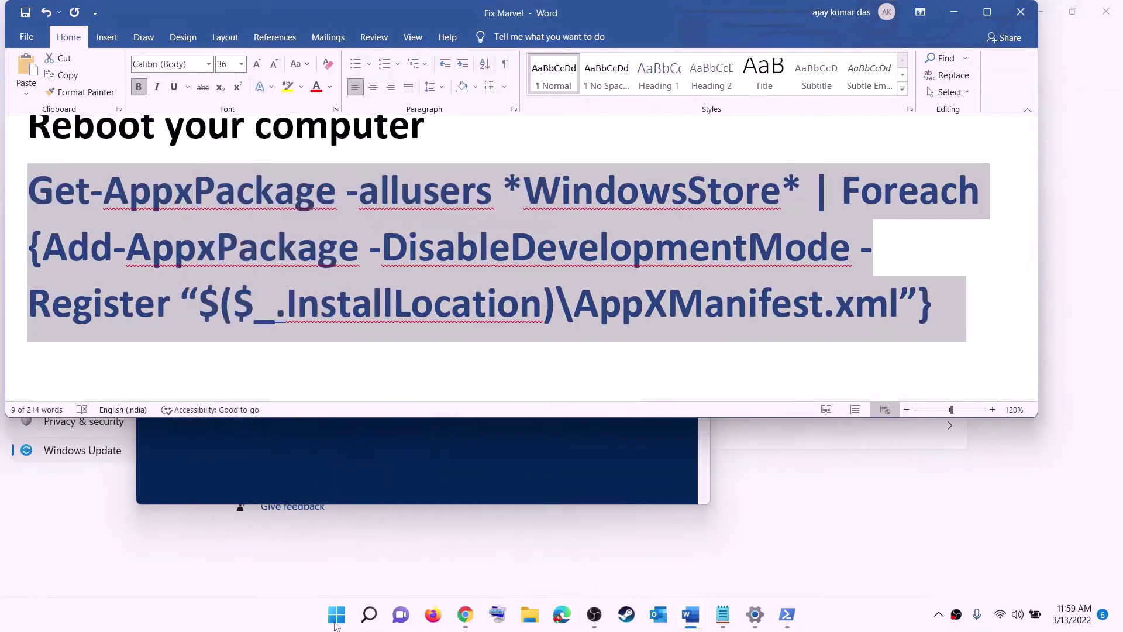
click(337, 614)
text(p)
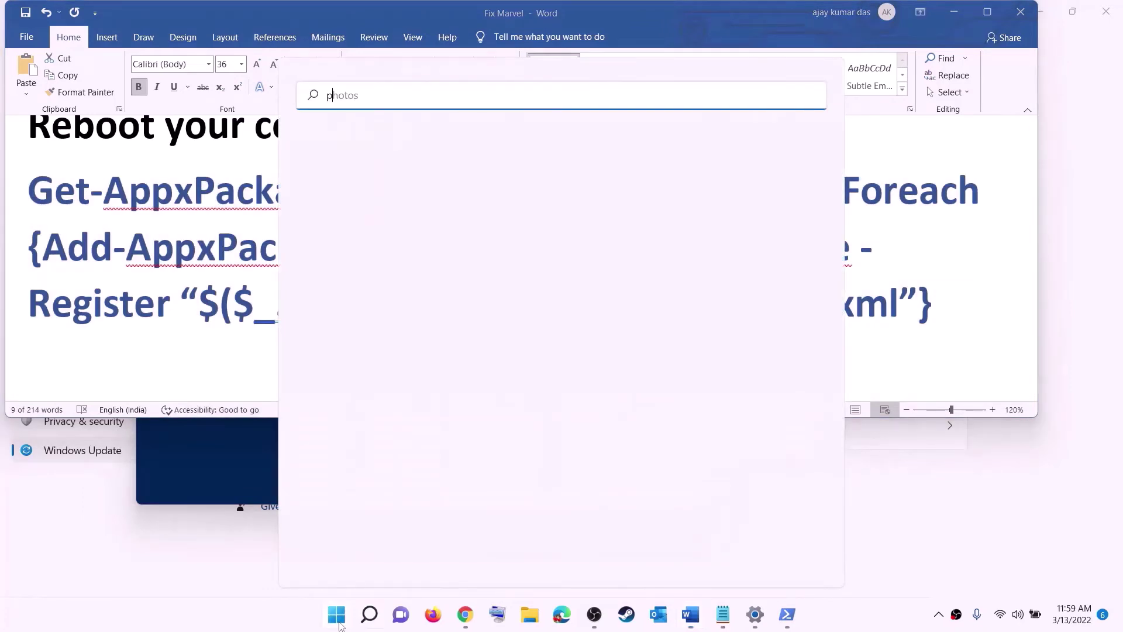
text(owershell)
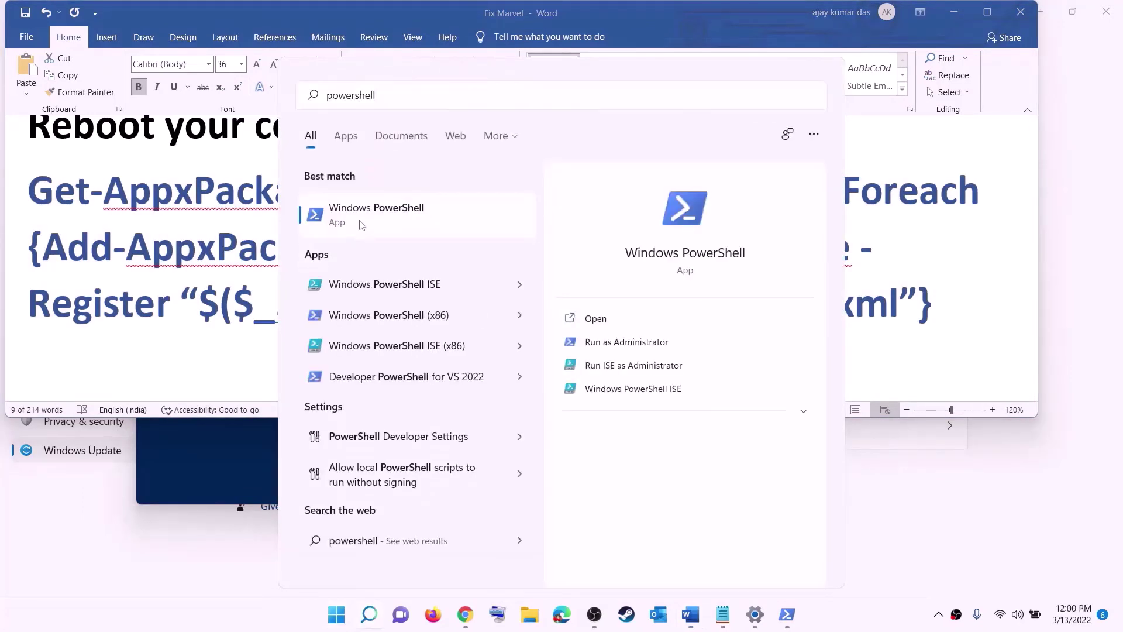
right_click(357, 223)
click(375, 233)
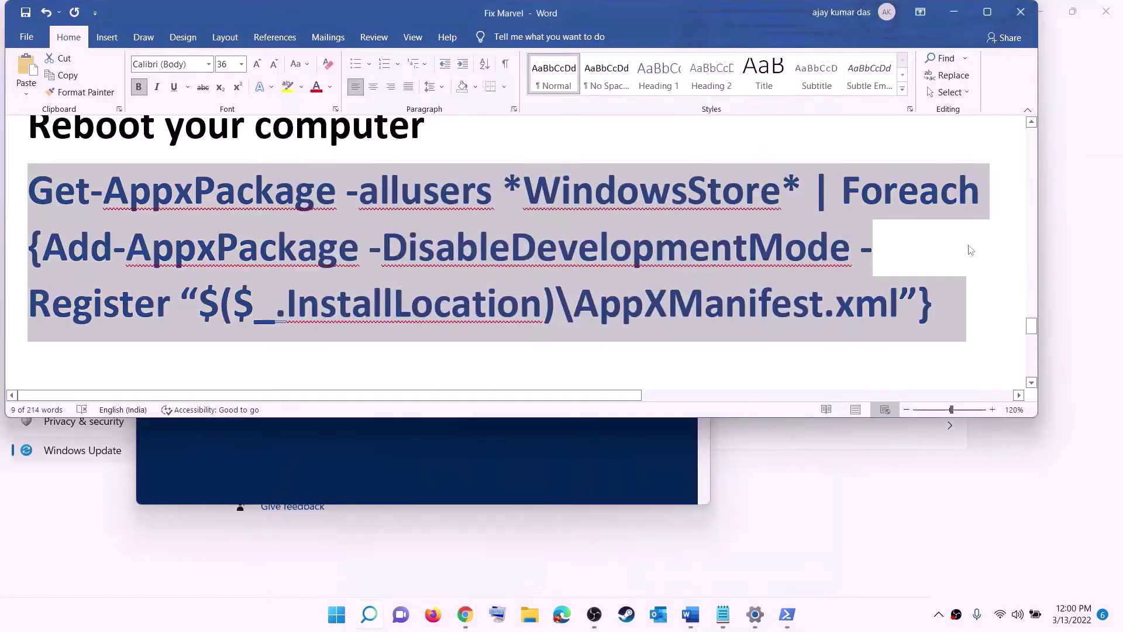
click(498, 417)
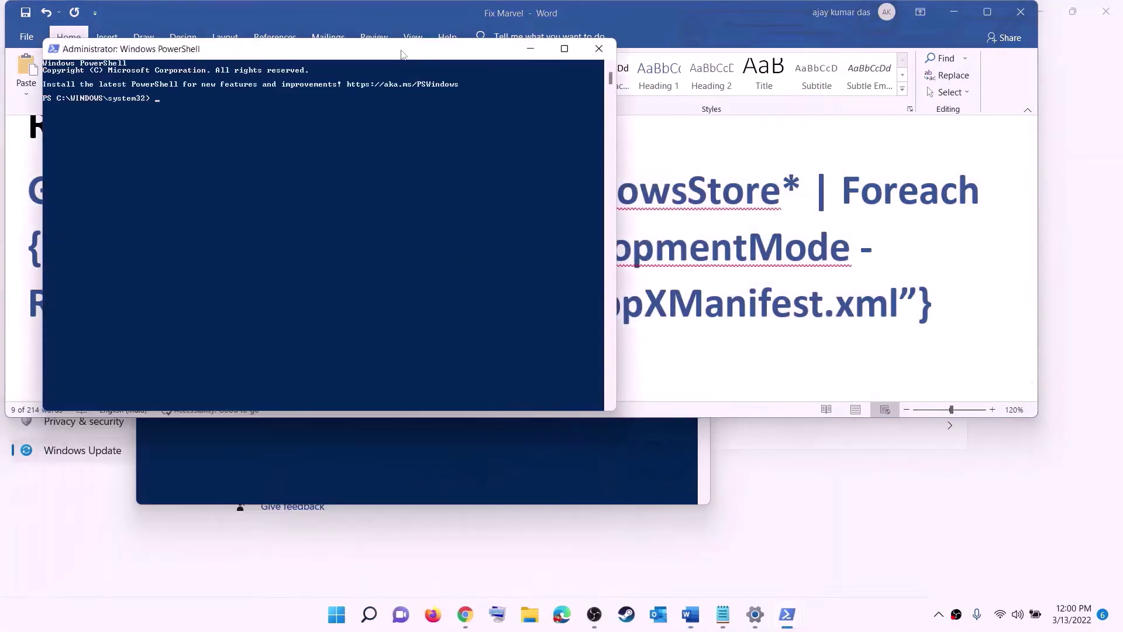
drag(402, 54, 533, 126)
key(ctrl+v)
key(Return)
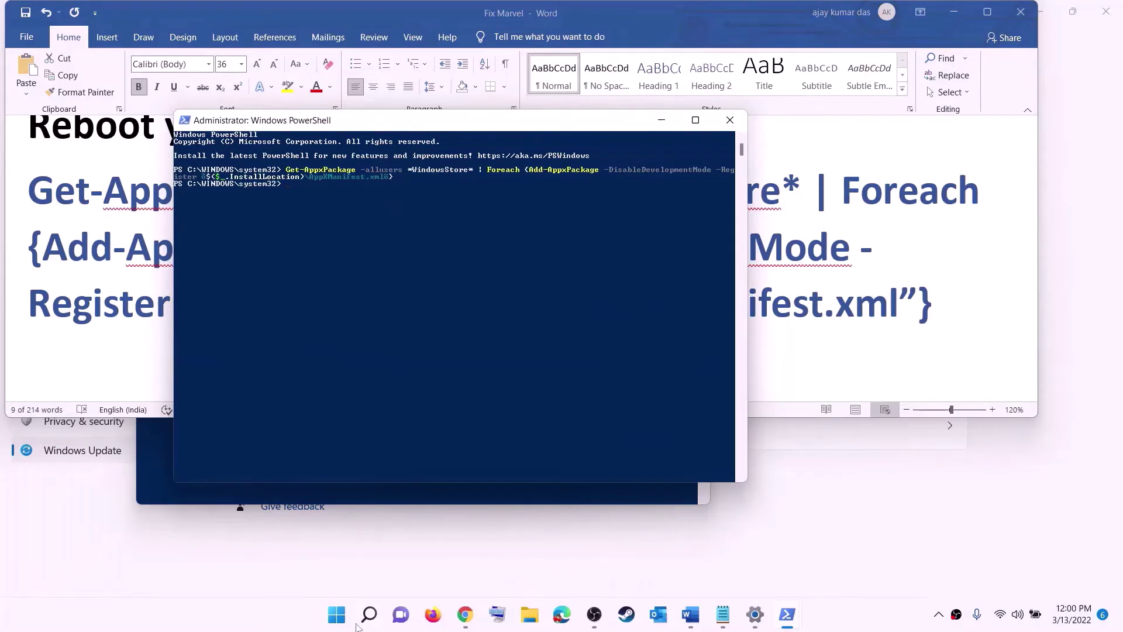
- Launch Microsoft Store from a Start search for 'store'
click(346, 621)
text(s)
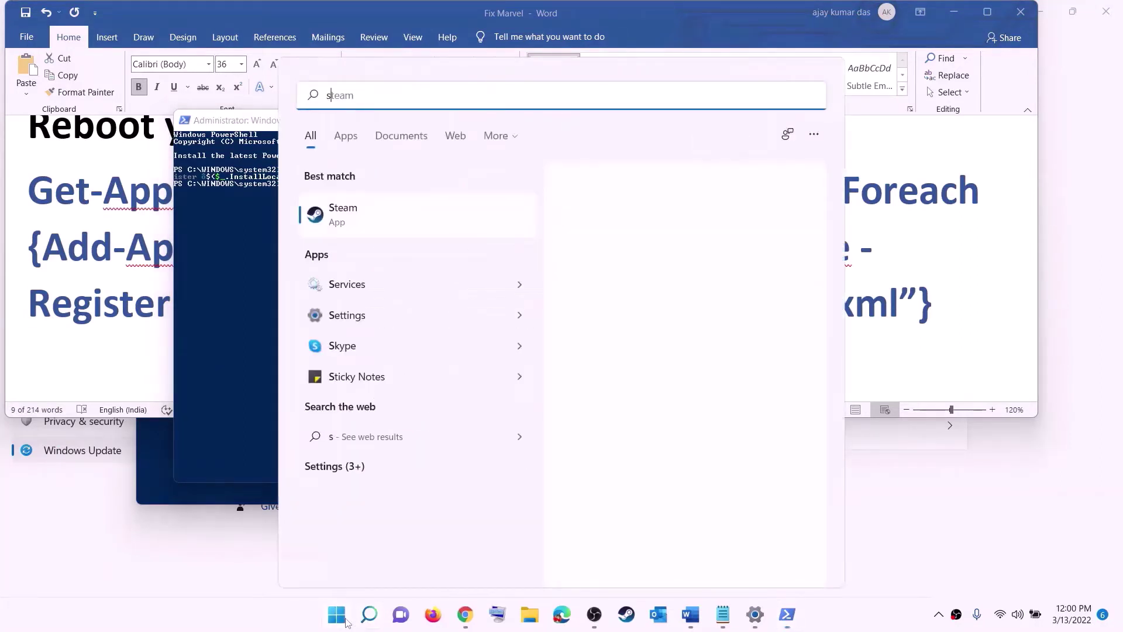
text(tore)
click(354, 208)
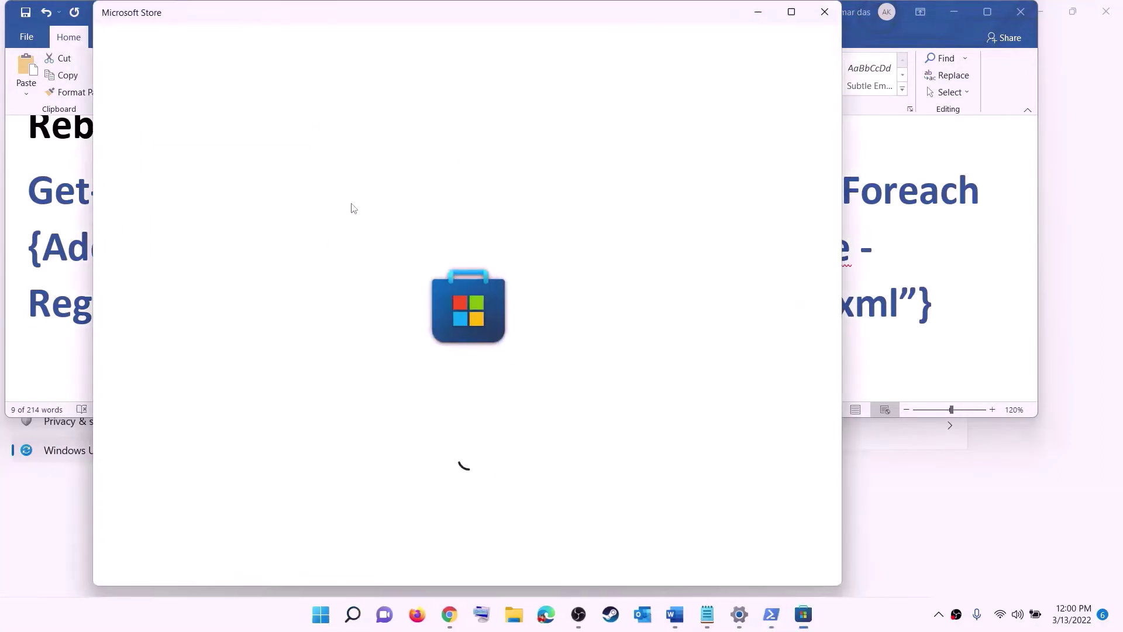
- Maximize Microsoft Store, search 'xbox', open the installed Xbox app's page, then return to Word
click(792, 12)
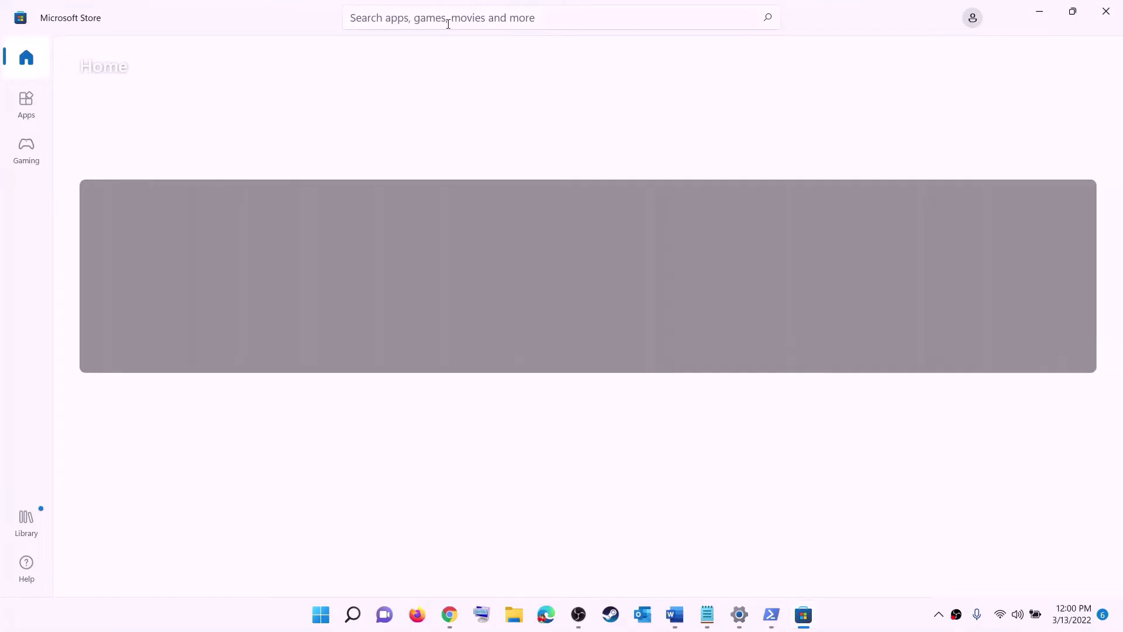
click(422, 19)
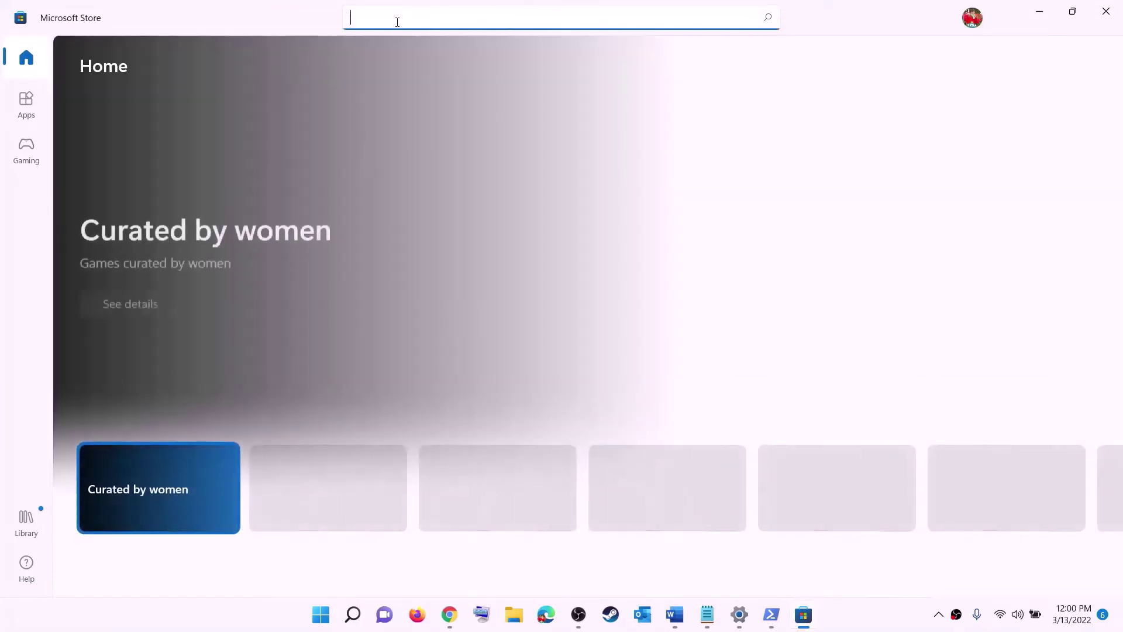
text(xbox)
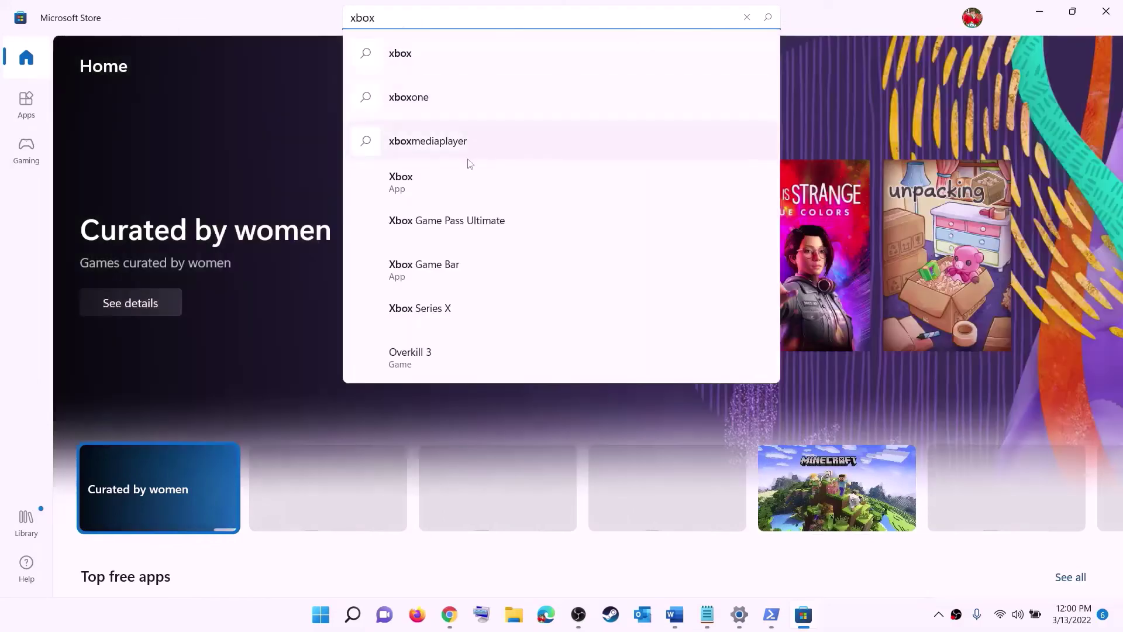
click(419, 188)
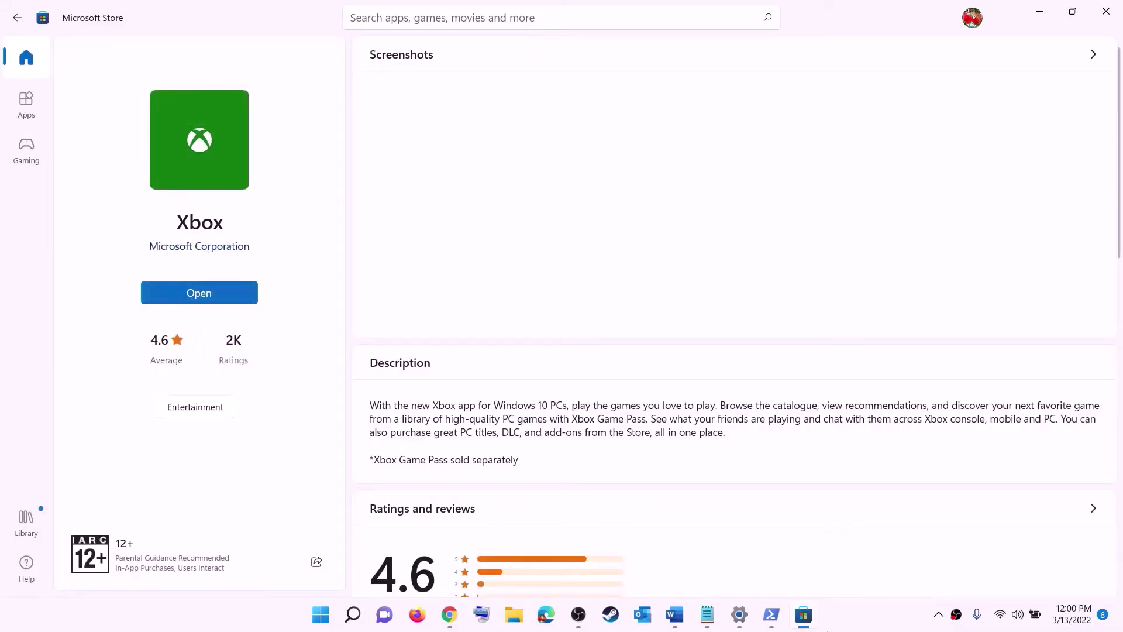
click(674, 615)
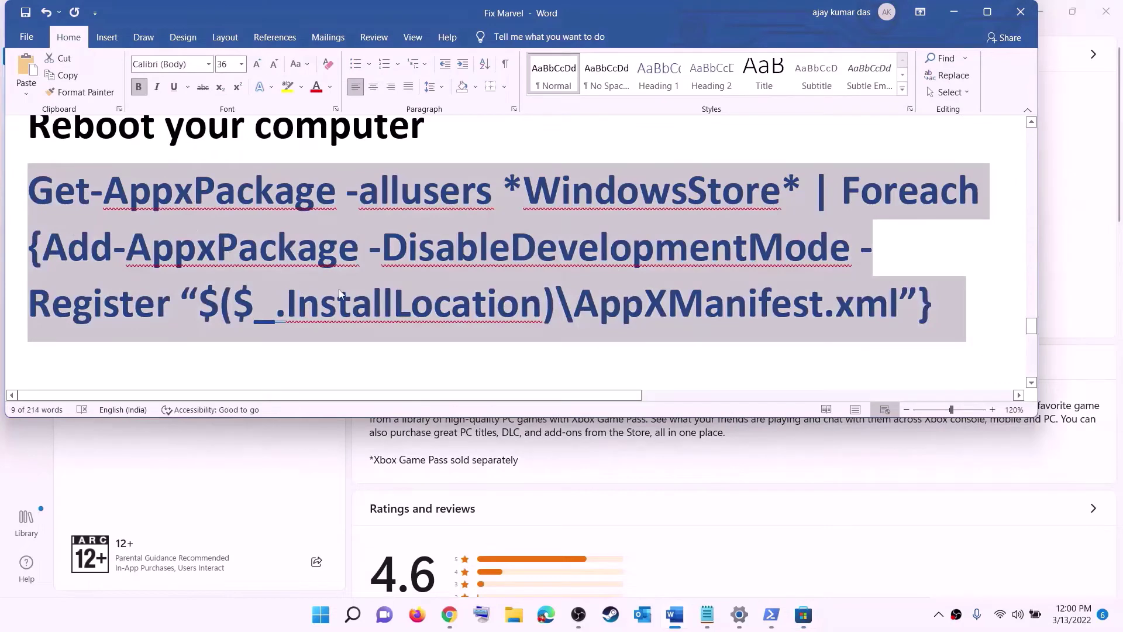
scroll(345, 293, down, 5)
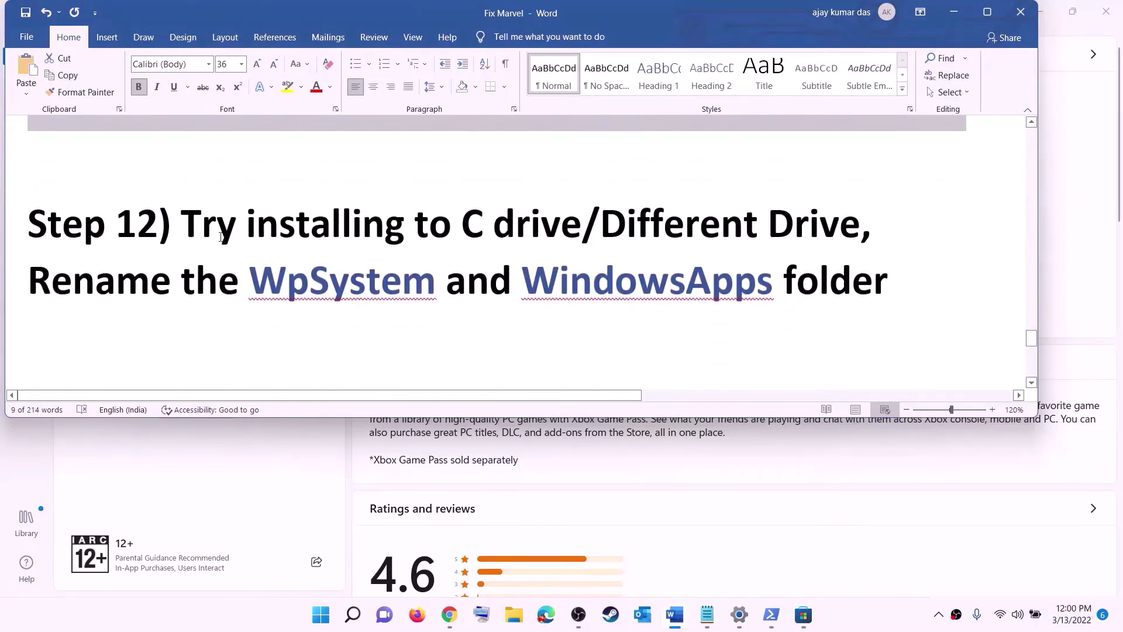
- Highlight 'Different Drive' in the Step 12 heading, then open Settings' System category
drag(159, 227, 614, 222)
click(494, 228)
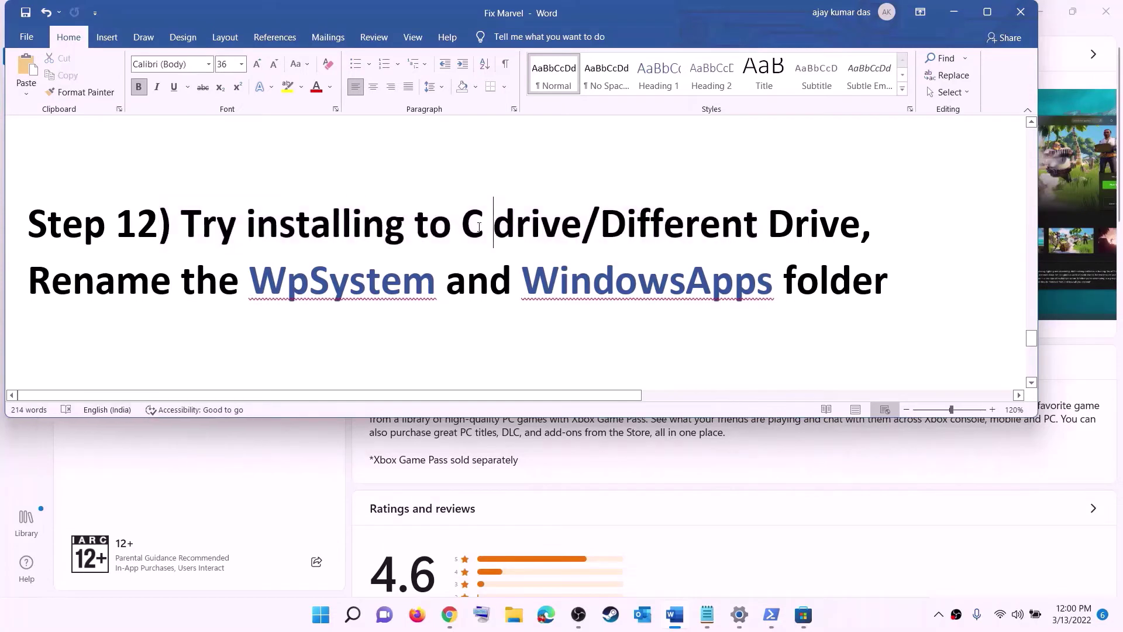
drag(461, 229, 840, 227)
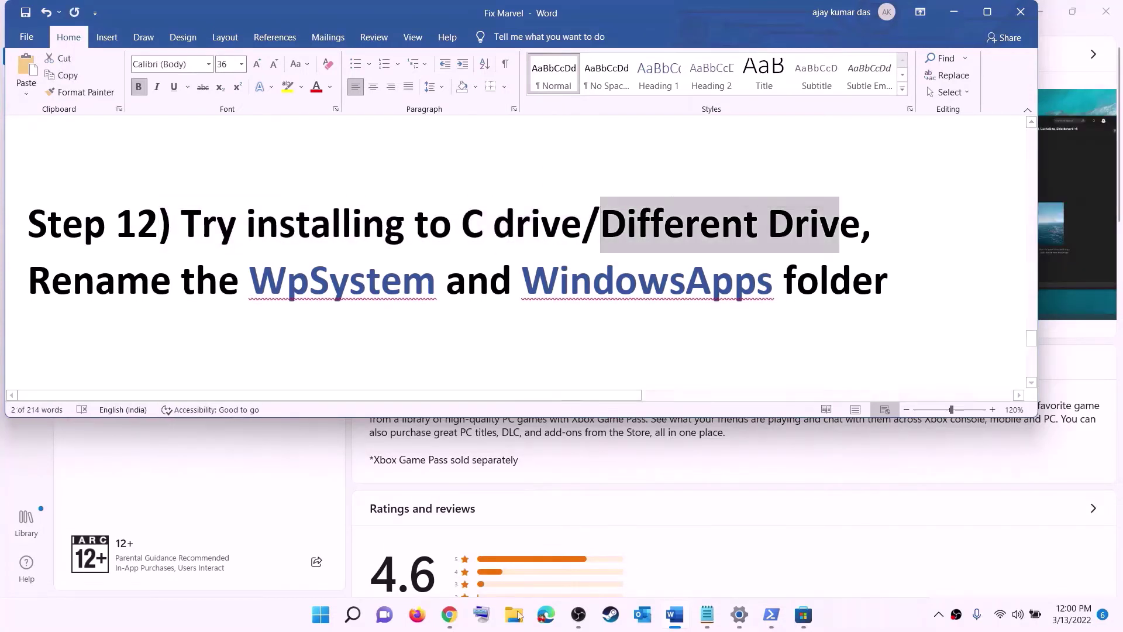
click(320, 614)
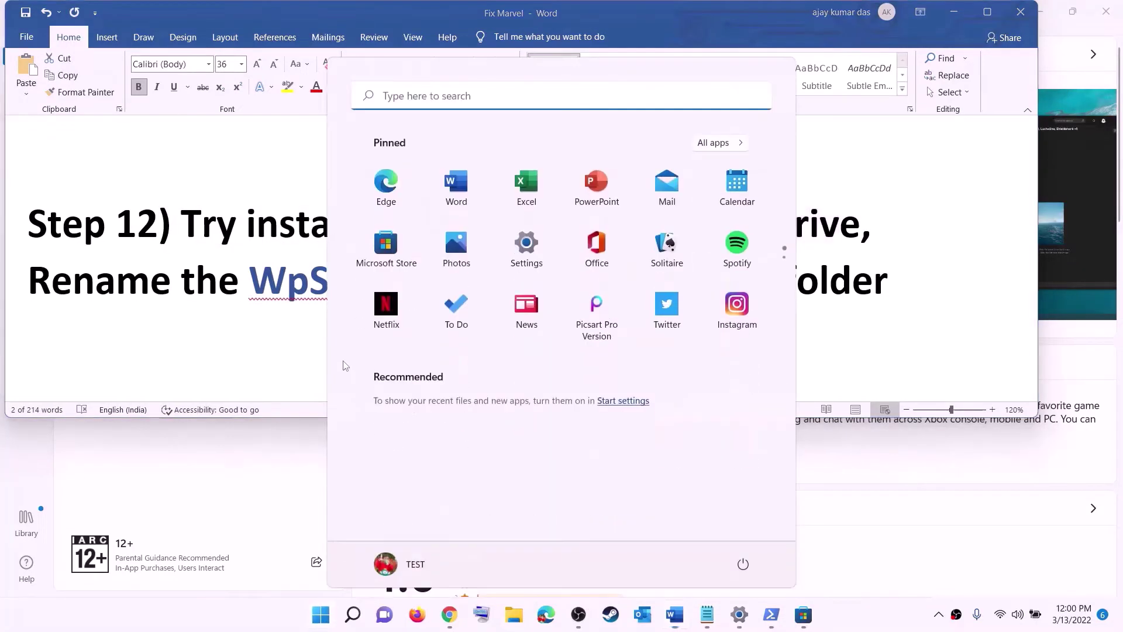
click(526, 246)
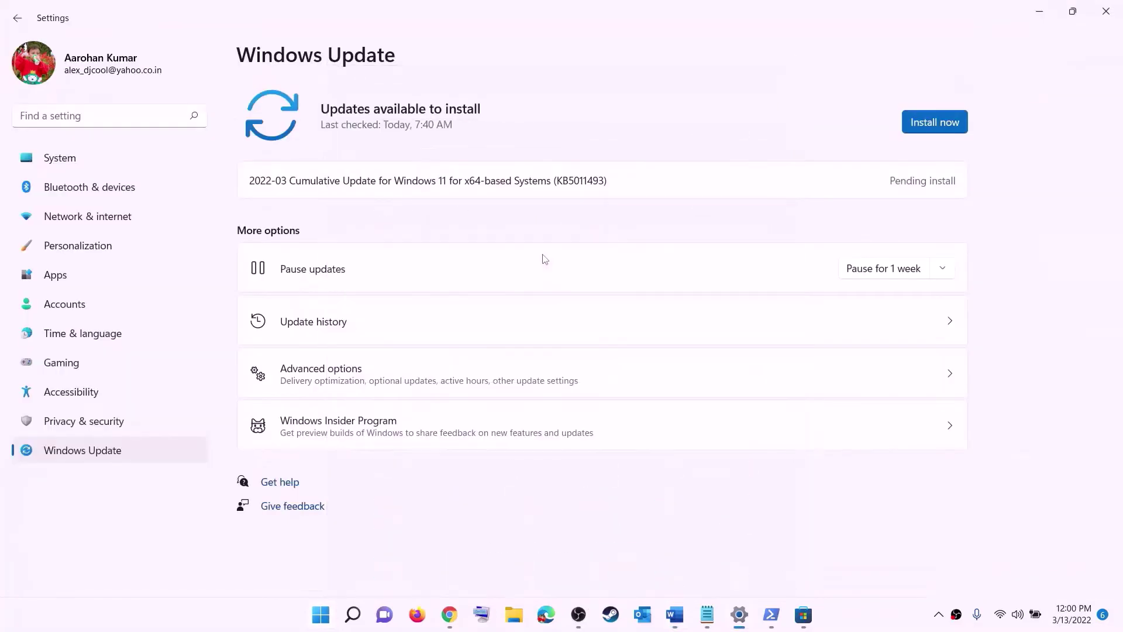
click(61, 158)
- Under Storage > Advanced storage settings, keep new apps saving to Windows (C:), then close Settings
scroll(309, 314, down, 3)
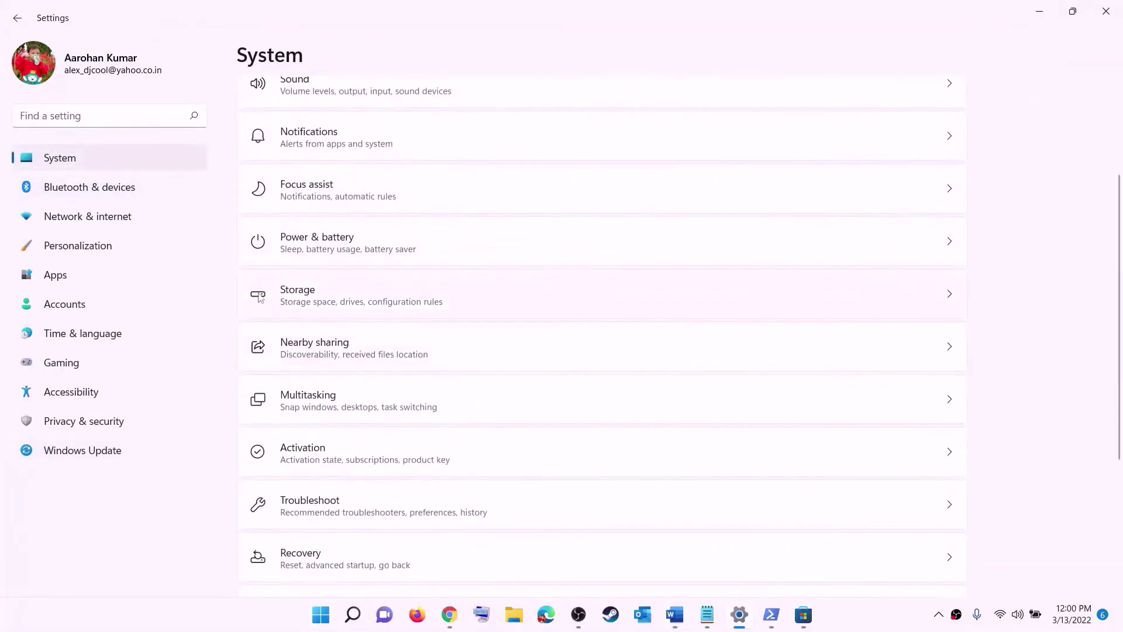
click(300, 311)
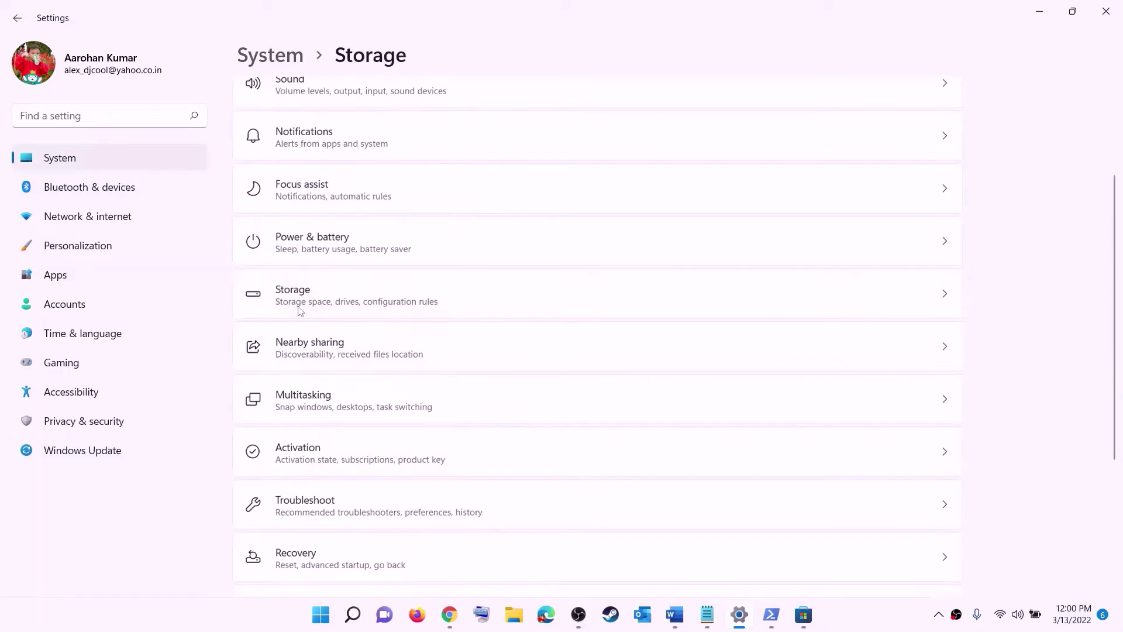
scroll(416, 413, down, 5)
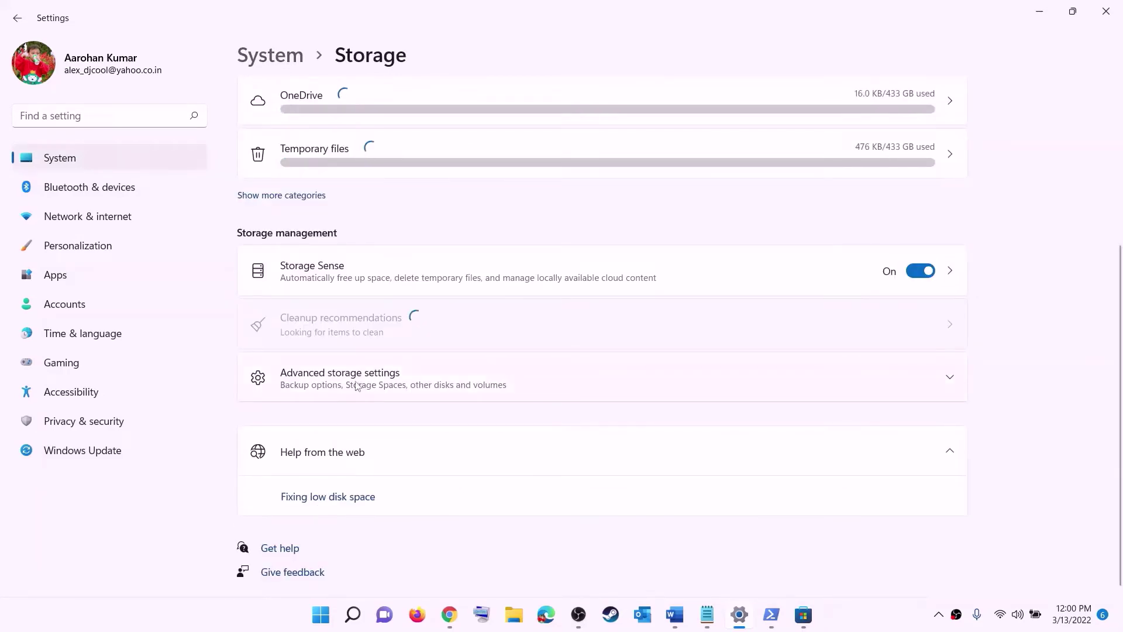
click(357, 386)
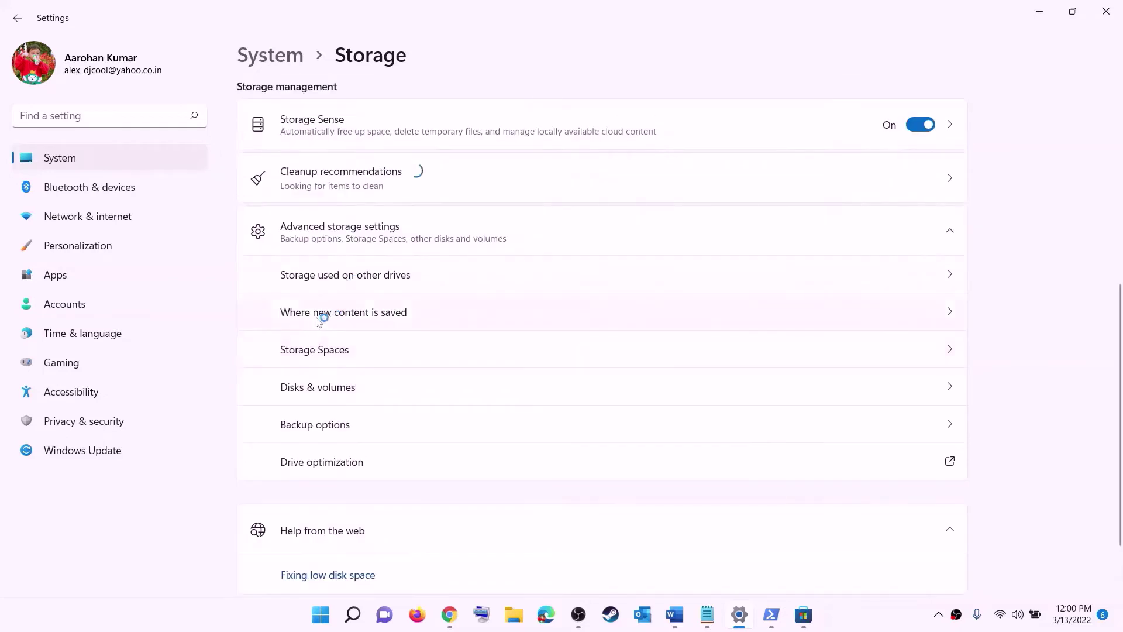
click(363, 314)
click(349, 167)
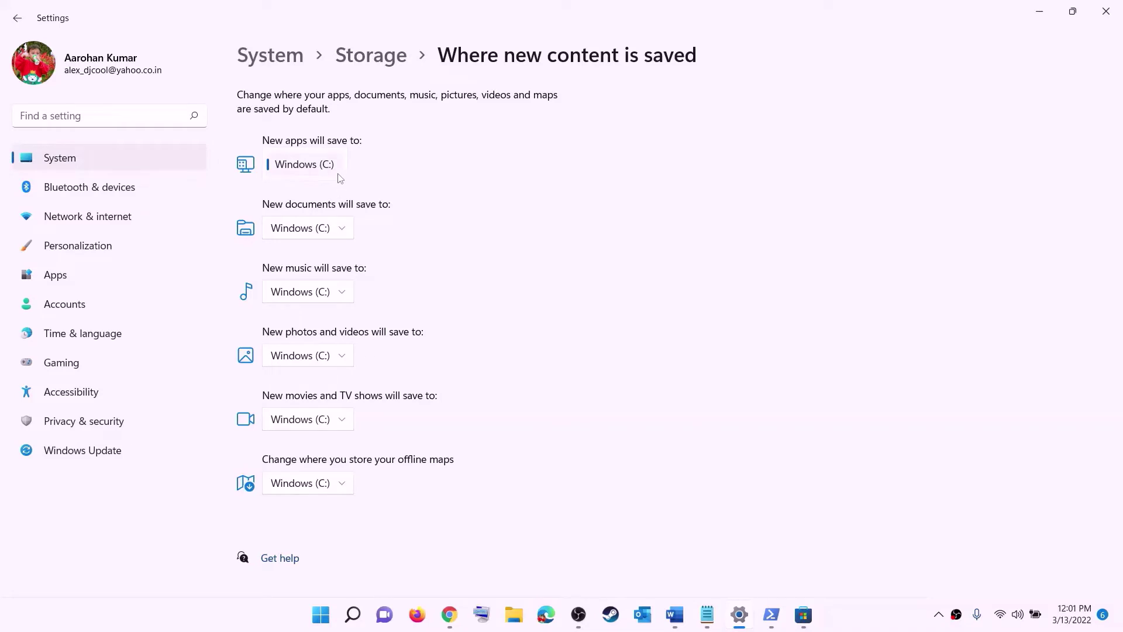
click(346, 174)
click(342, 165)
click(371, 178)
click(343, 167)
click(1105, 12)
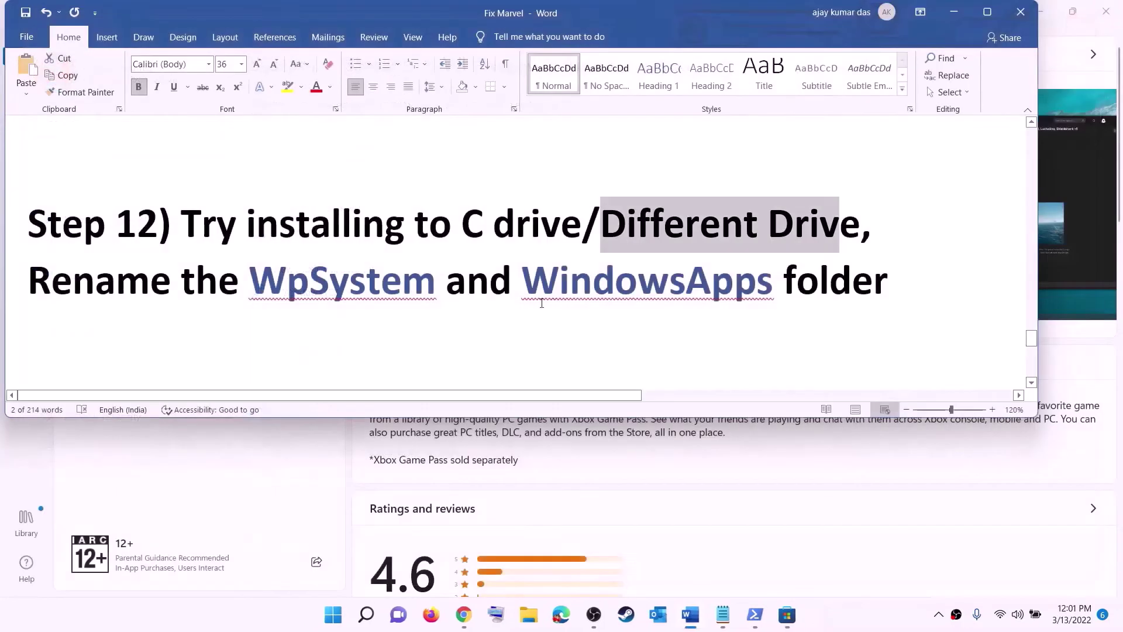